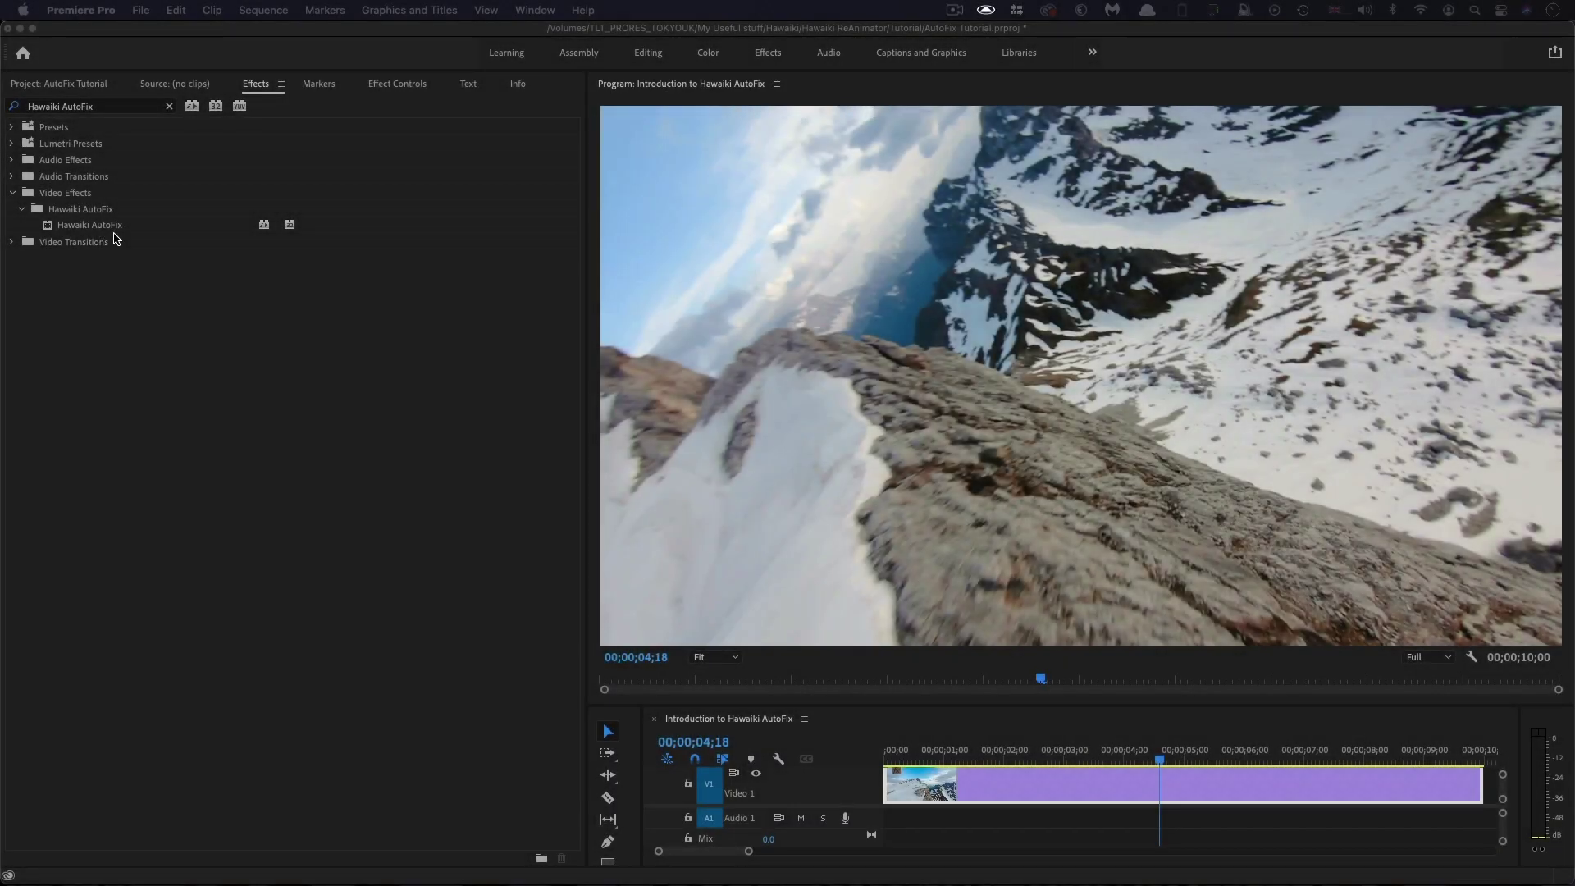
- Play the drone mountain clip, then park the playhead at about 00;00;01;09
{"action": "left_click", "coordinate": [1016, 759]}
{"action": "key", "text": "space"}
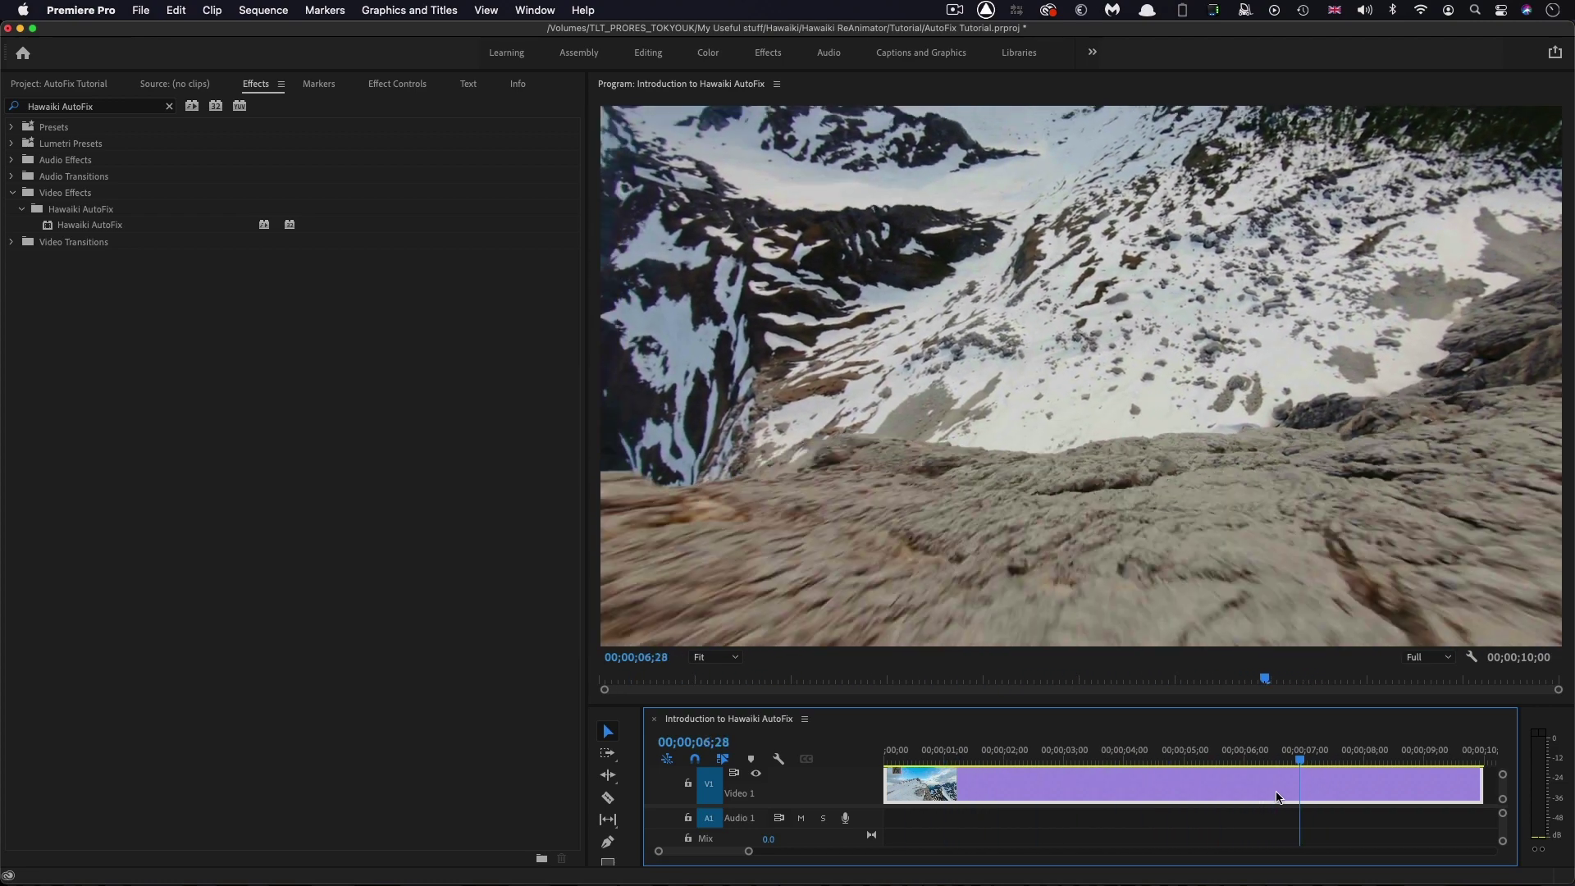
{"action": "left_click_drag", "start_coordinate": [1277, 797], "coordinate": [961, 780]}
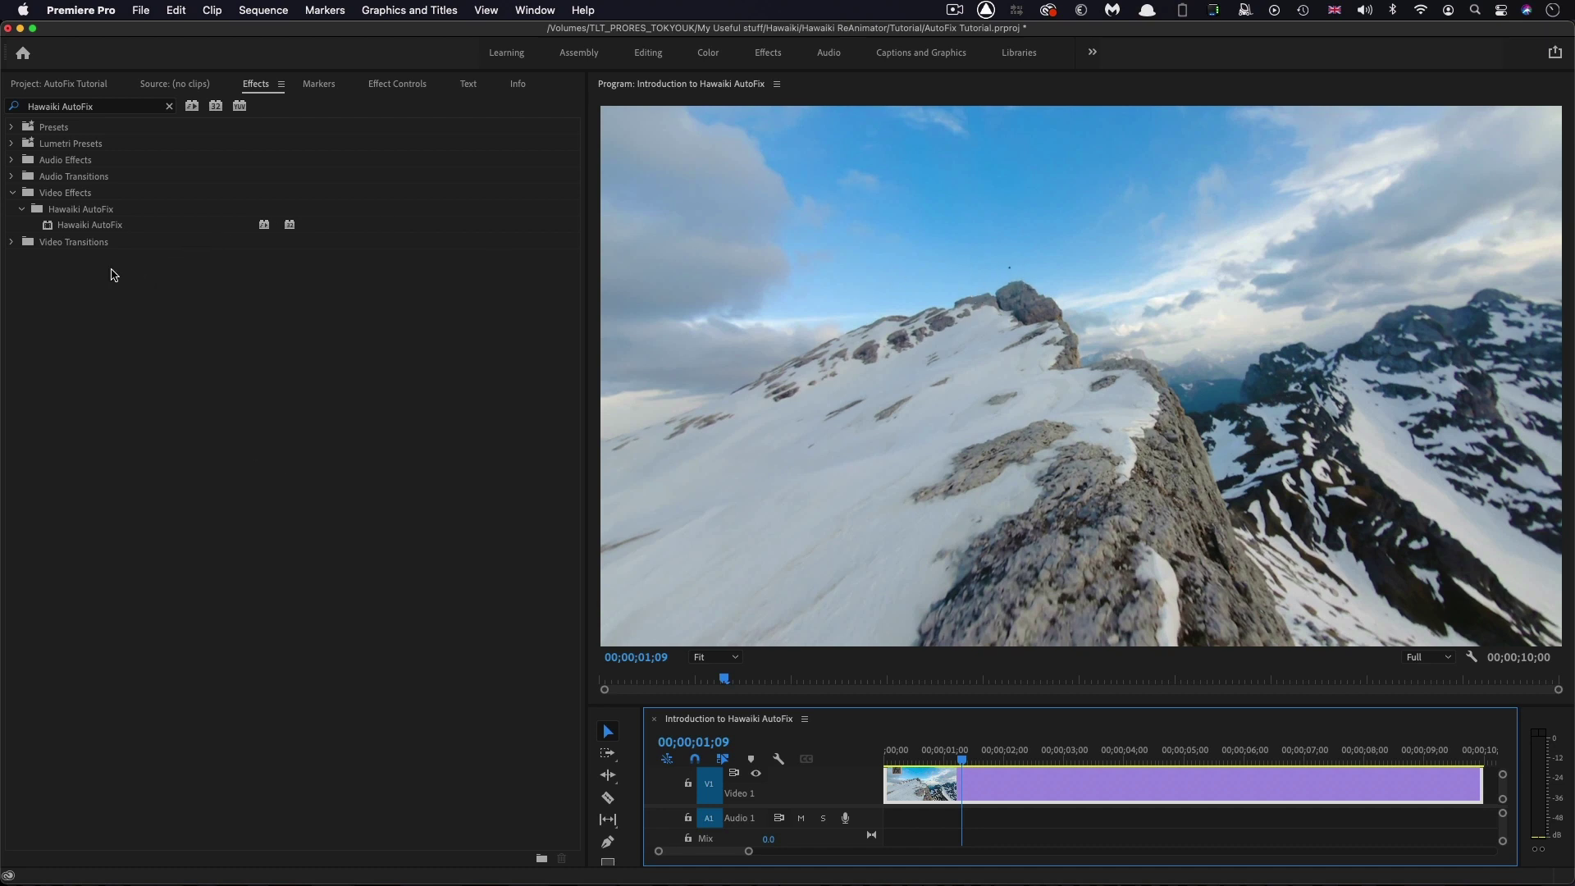
- Apply Hawaiki AutoFix to the V1 clip and move its Repair Target onto the dead pixel (820.8, 326.1)
{"action": "left_click", "coordinate": [47, 228]}
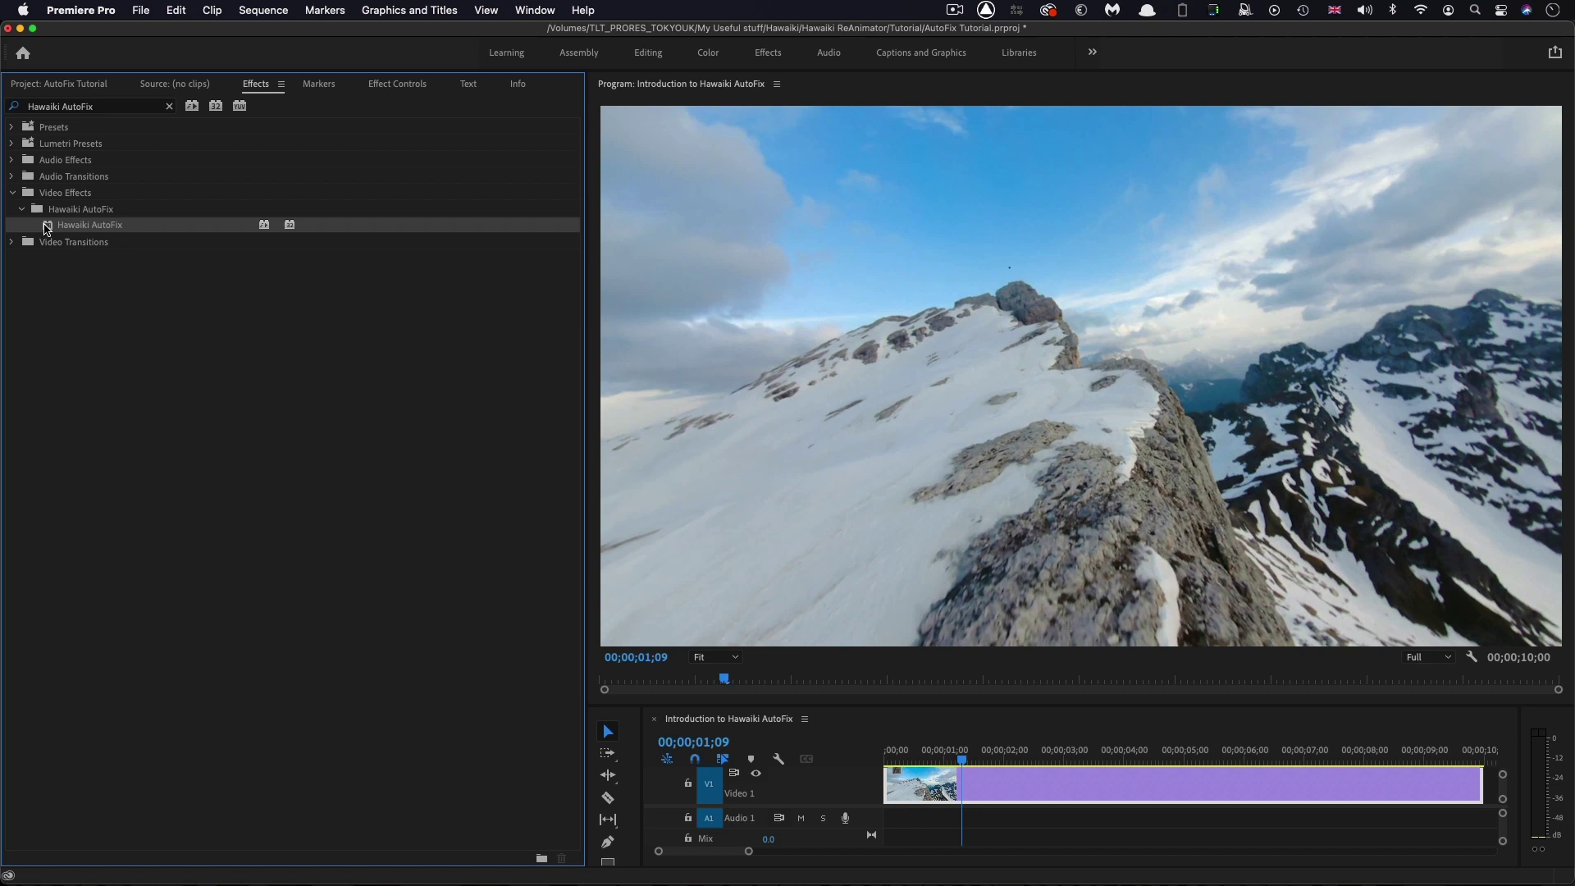
{"action": "left_click_drag", "start_coordinate": [47, 229], "coordinate": [1062, 795]}
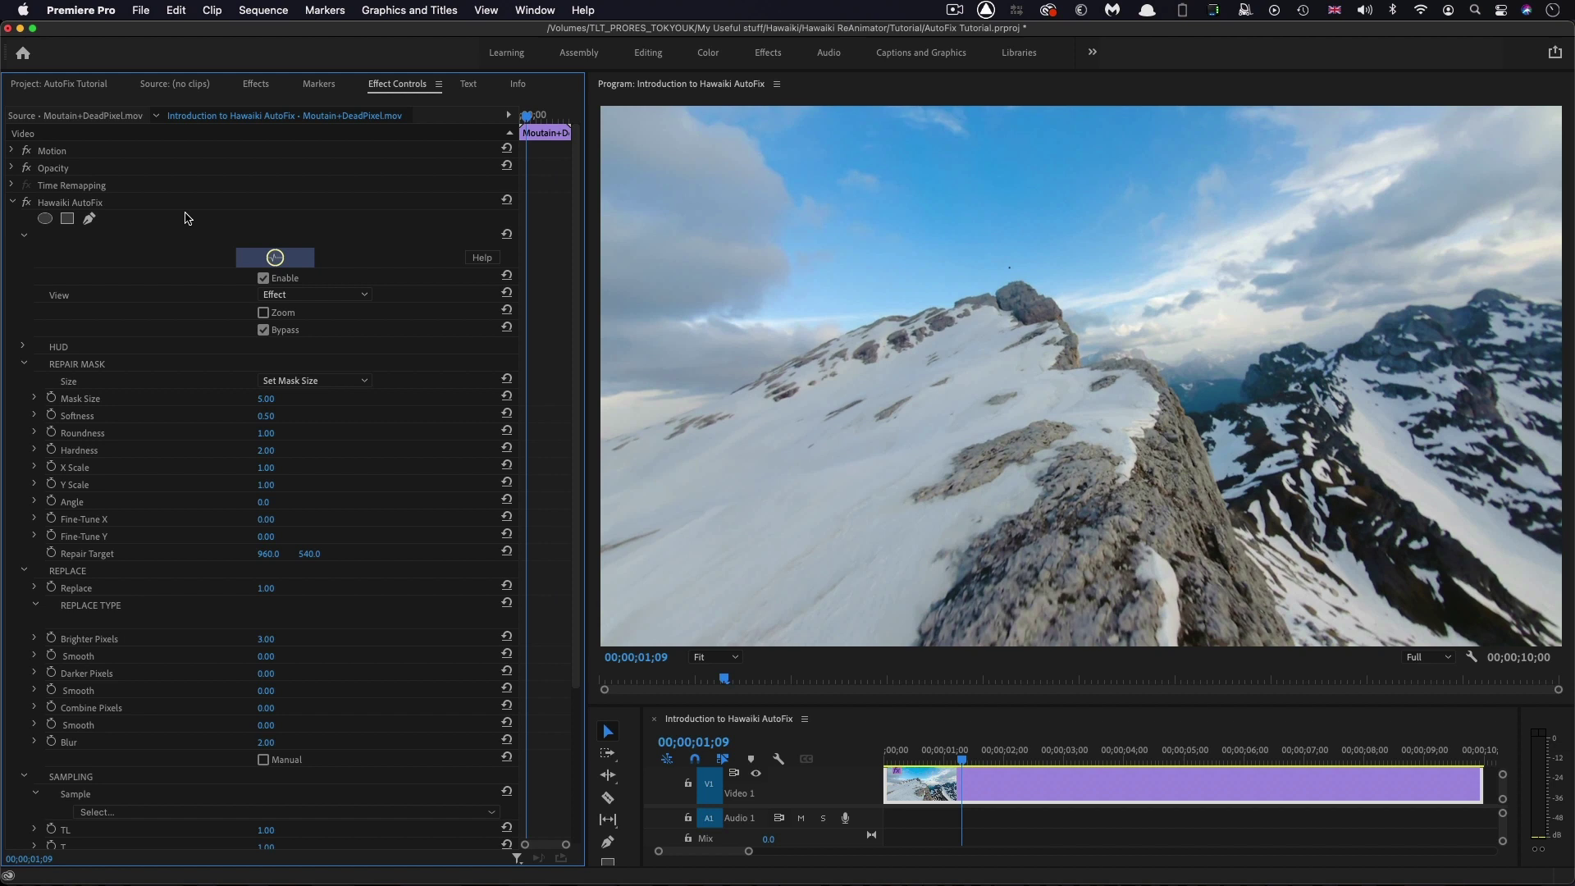
{"action": "left_click", "coordinate": [73, 210]}
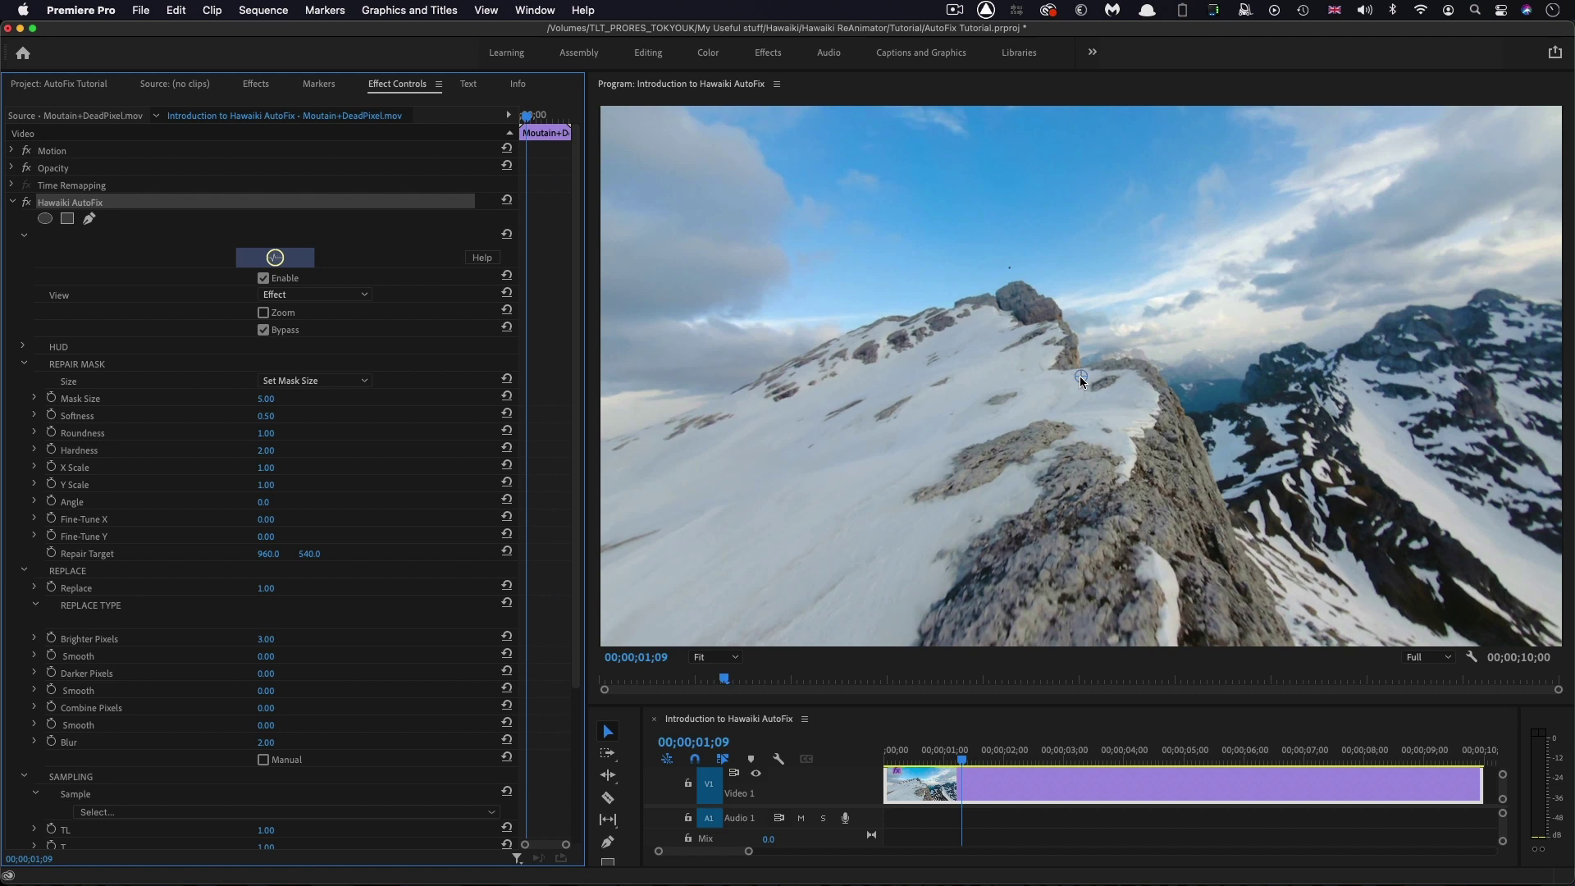
{"action": "left_click_drag", "start_coordinate": [1079, 376], "coordinate": [1010, 269]}
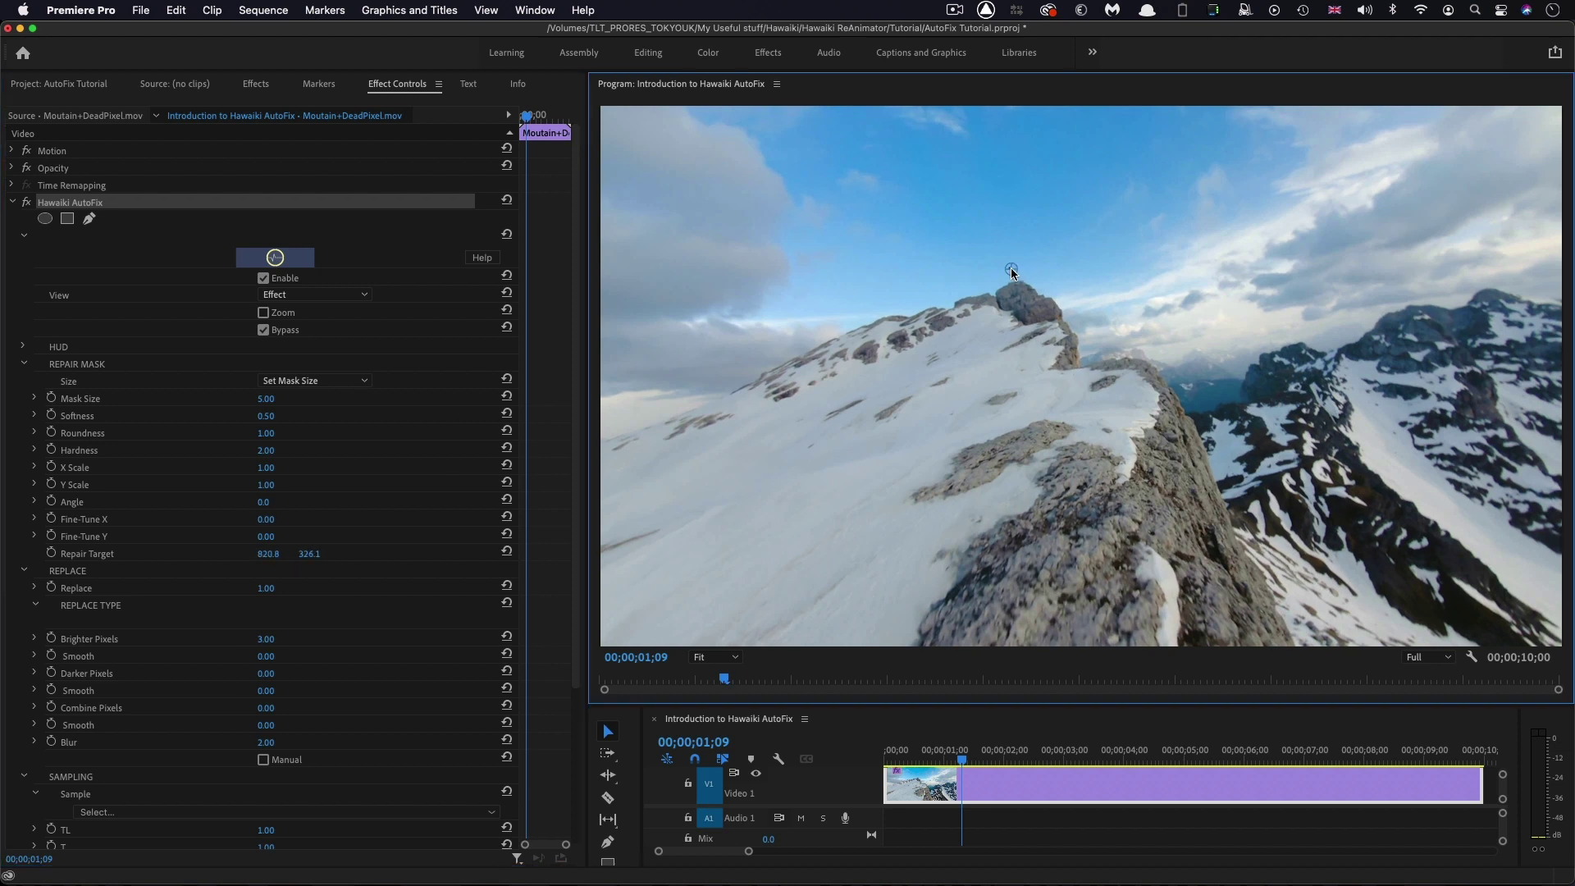
- Turn on AutoFix Zoom, centre the dead pixel in the red repair circle, and disable Bypass
{"action": "left_click", "coordinate": [263, 313]}
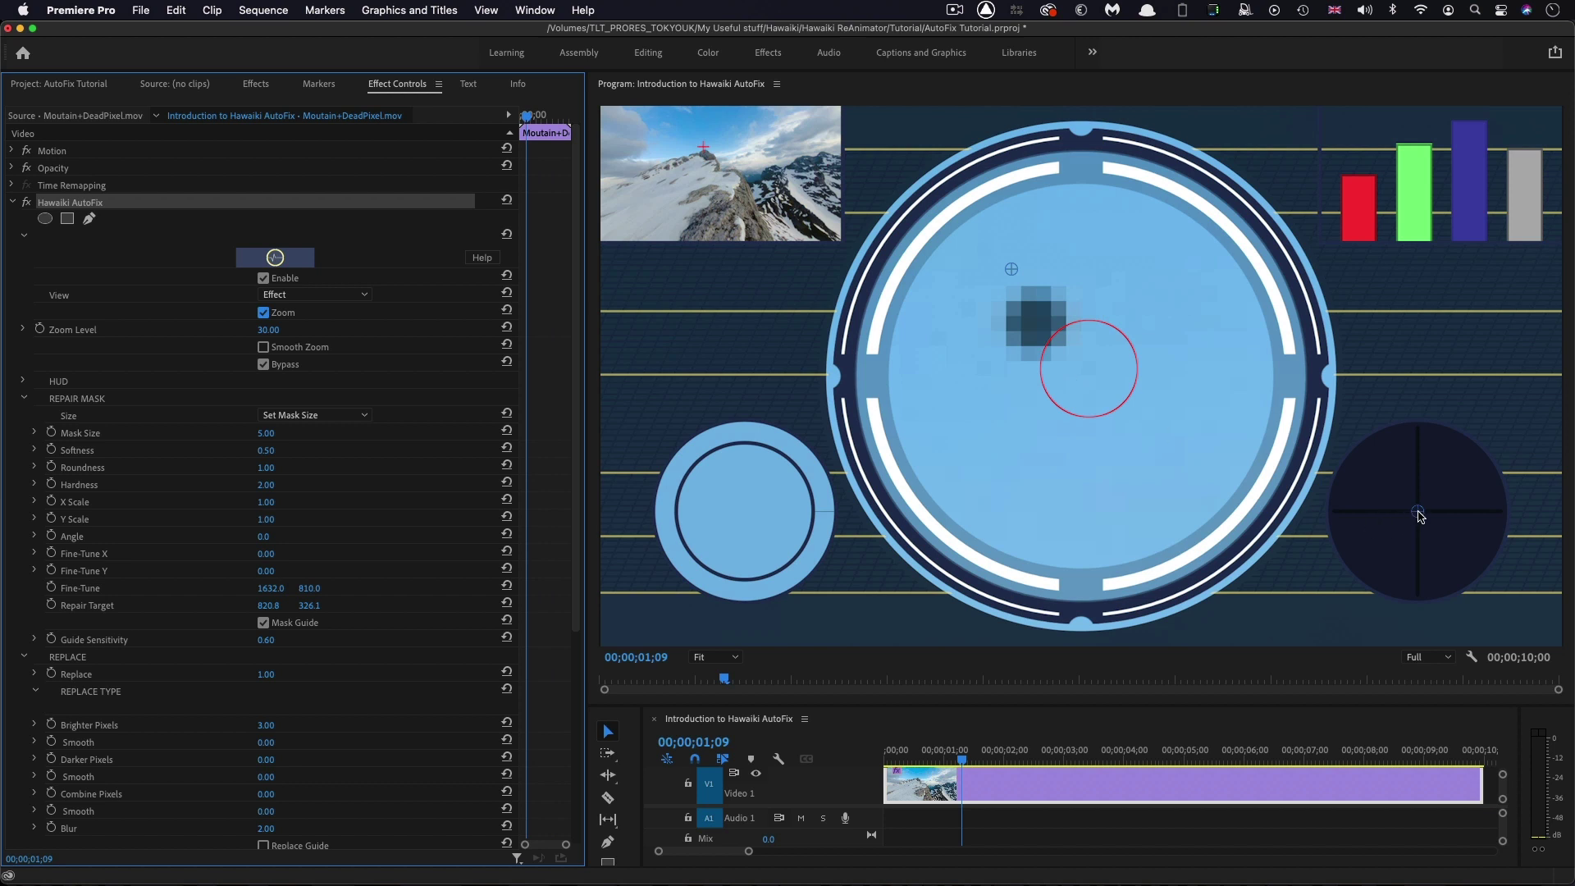
{"action": "left_click_drag", "start_coordinate": [1419, 515], "coordinate": [1438, 526]}
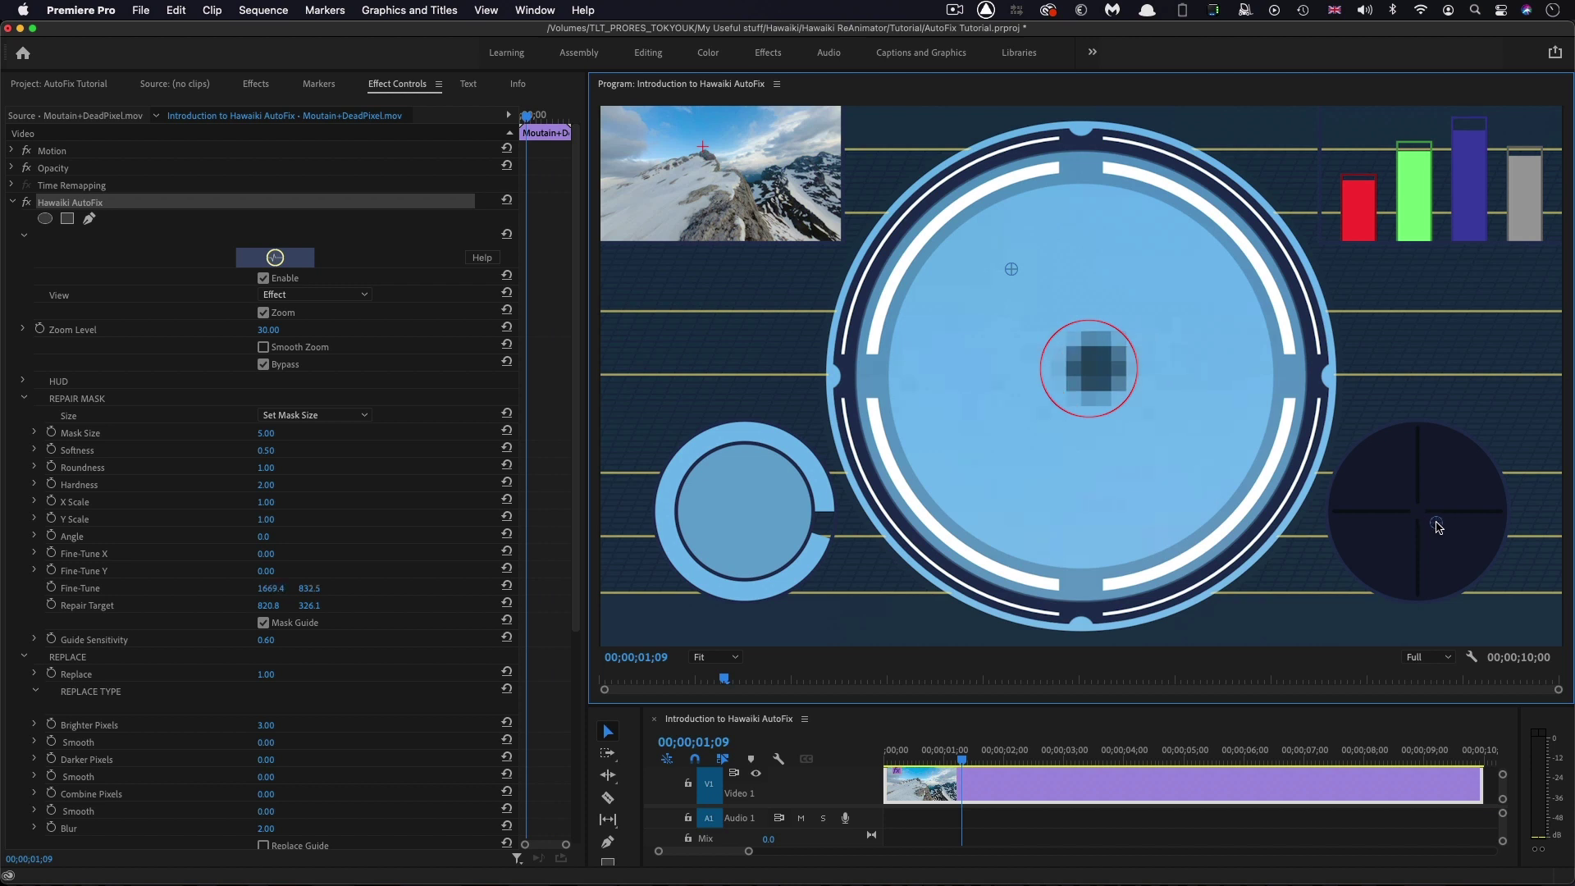
{"action": "left_click", "coordinate": [264, 365]}
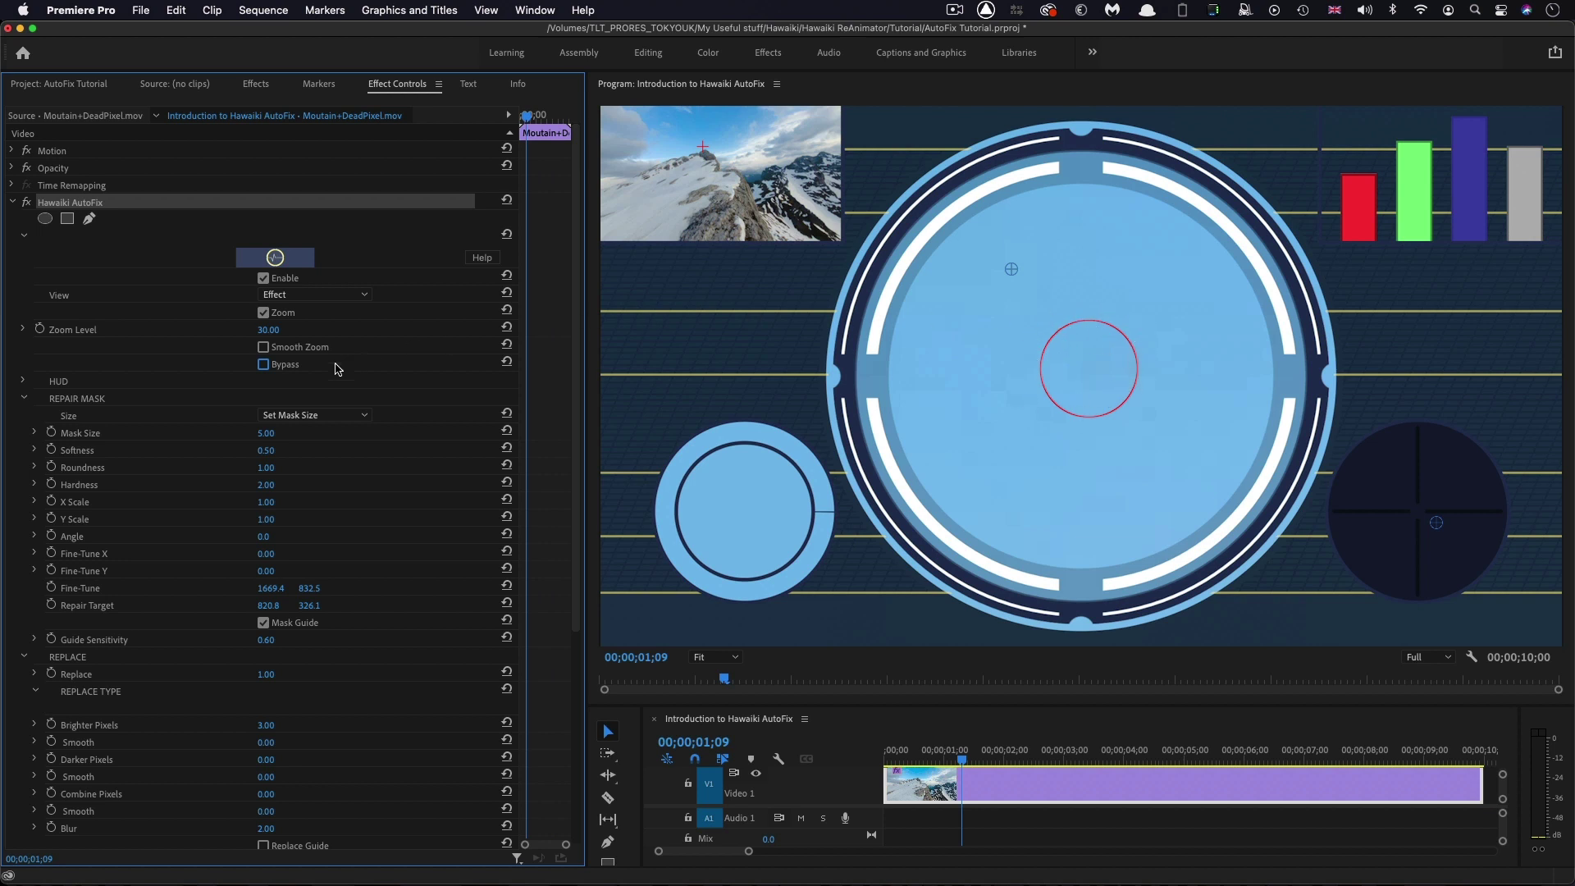
- With Bypass on, try 3 x 3px and 5 x 5px mask sizes, settle on 7 x 7px, then re-enable the repair
{"action": "left_click", "coordinate": [264, 365]}
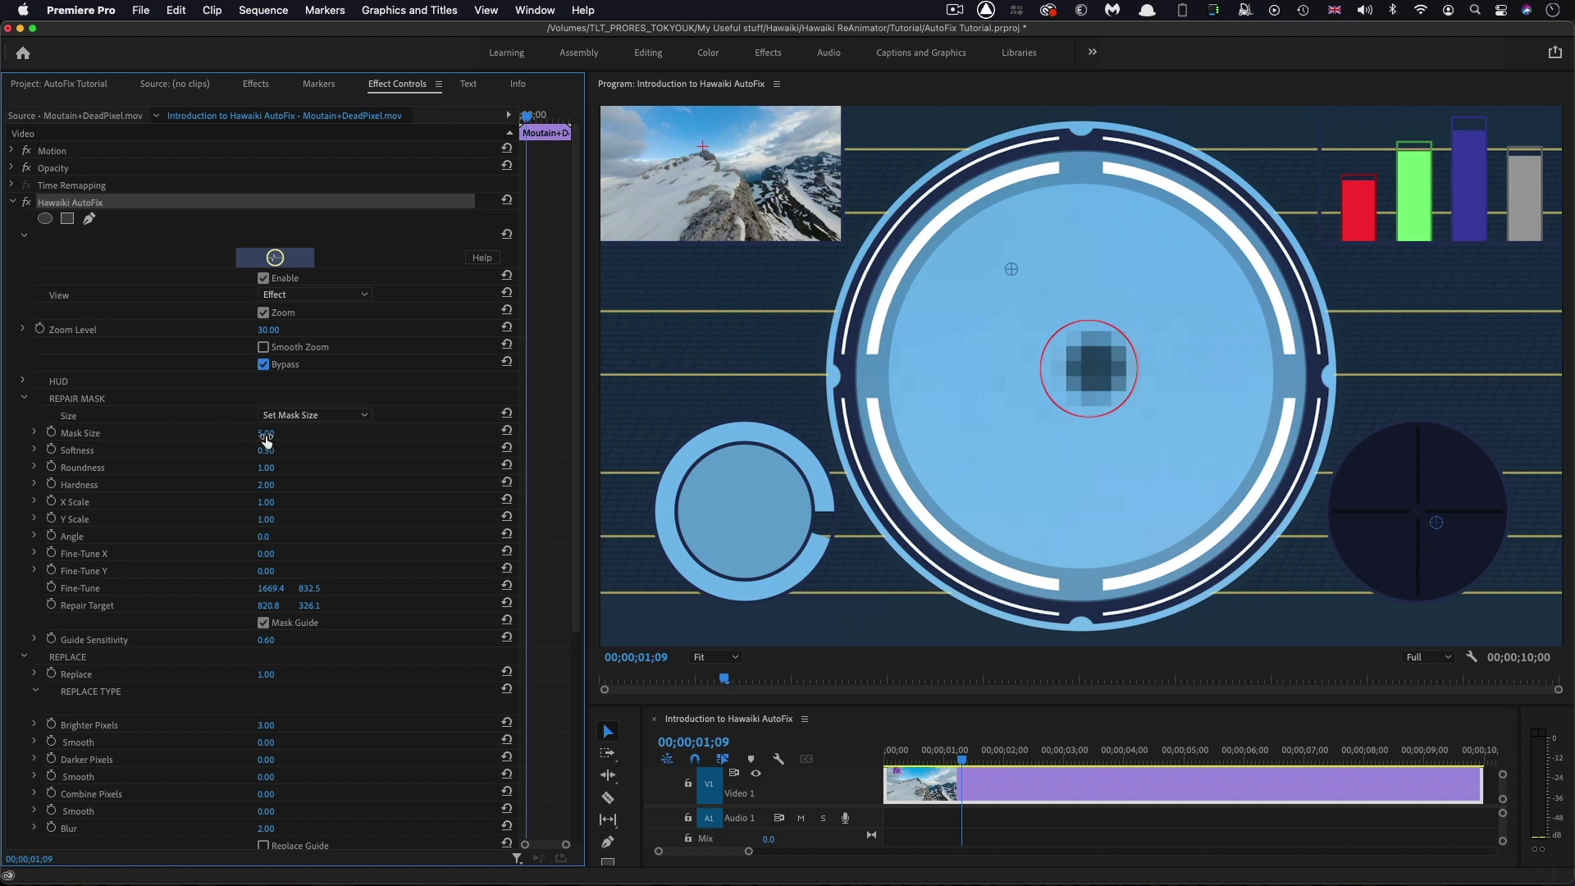
{"action": "mouse_move", "coordinate": [266, 440]}
{"action": "left_mouse_down"}
{"action": "mouse_move", "coordinate": [333, 440]}
{"action": "mouse_move", "coordinate": [281, 435]}
{"action": "left_mouse_up"}
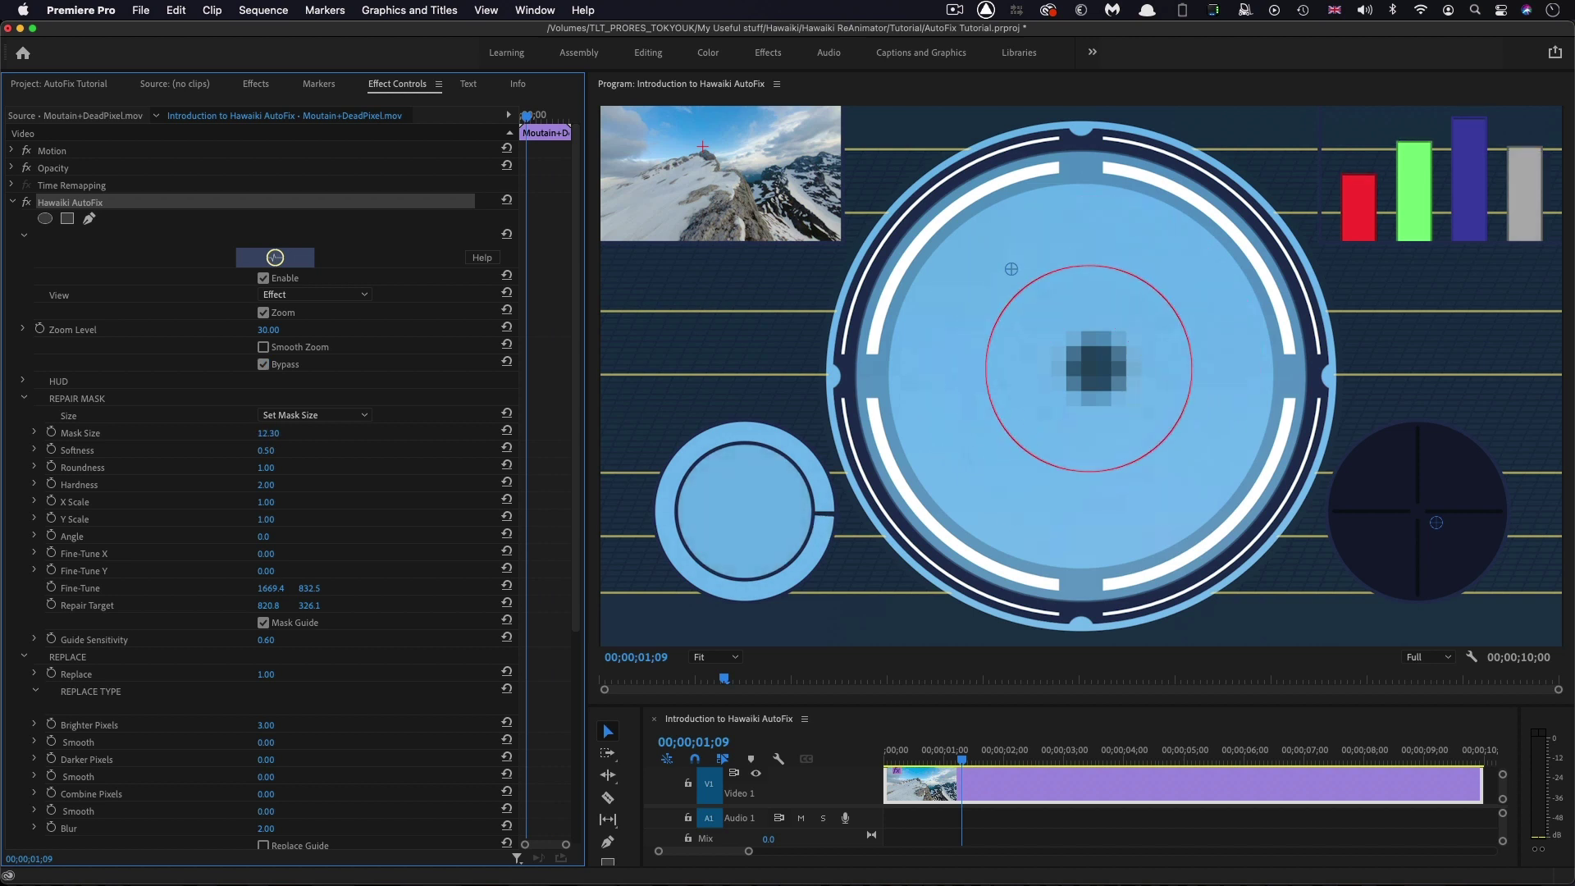
{"action": "left_click", "coordinate": [298, 416]}
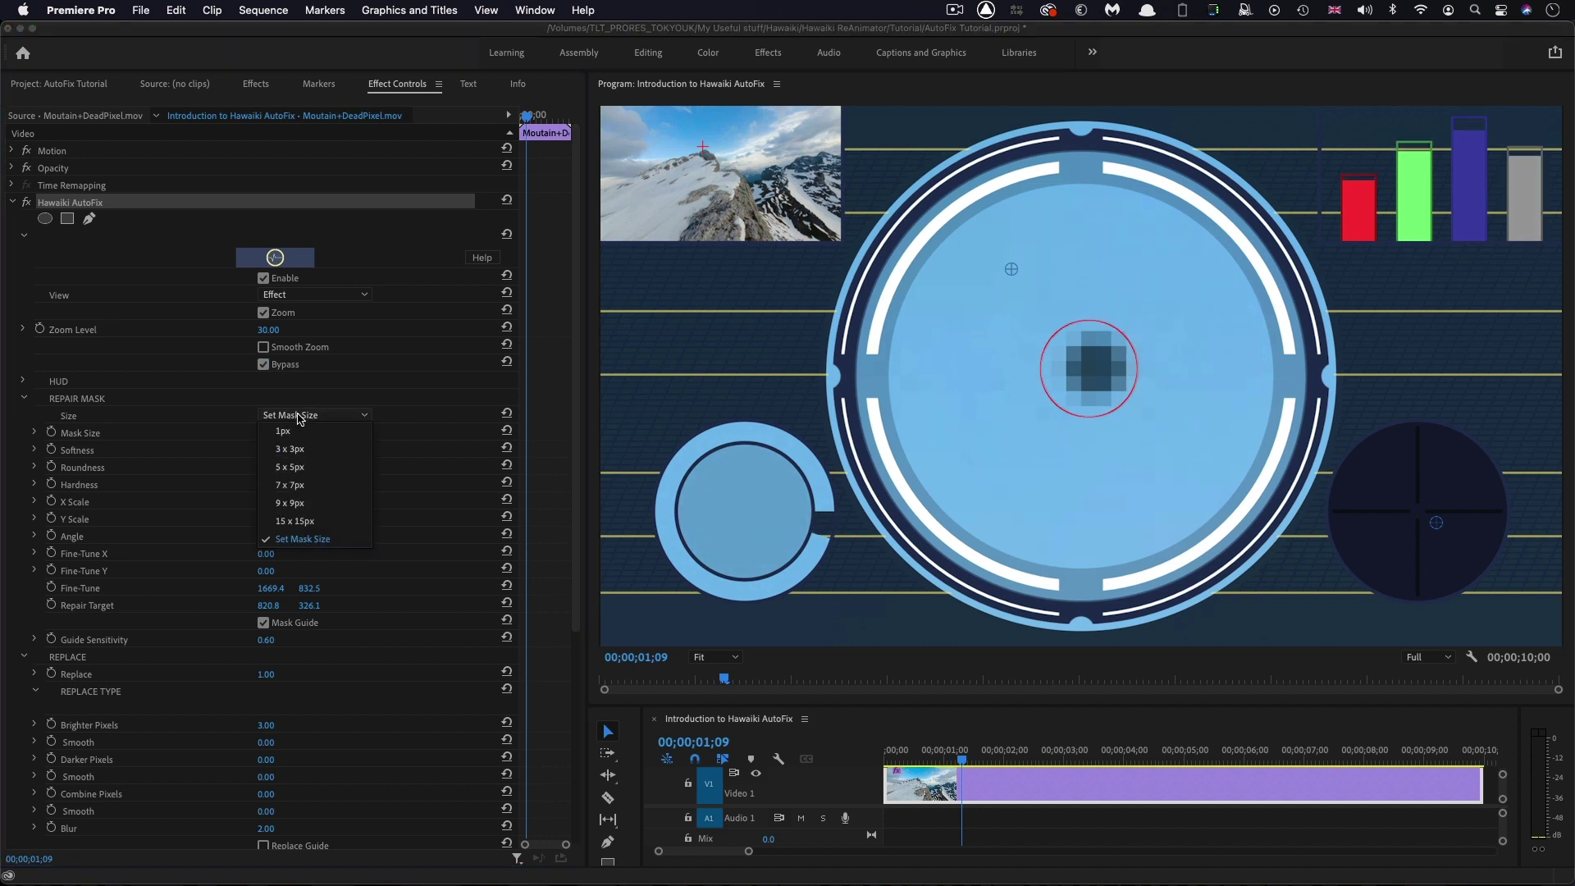
{"action": "left_click", "coordinate": [329, 451]}
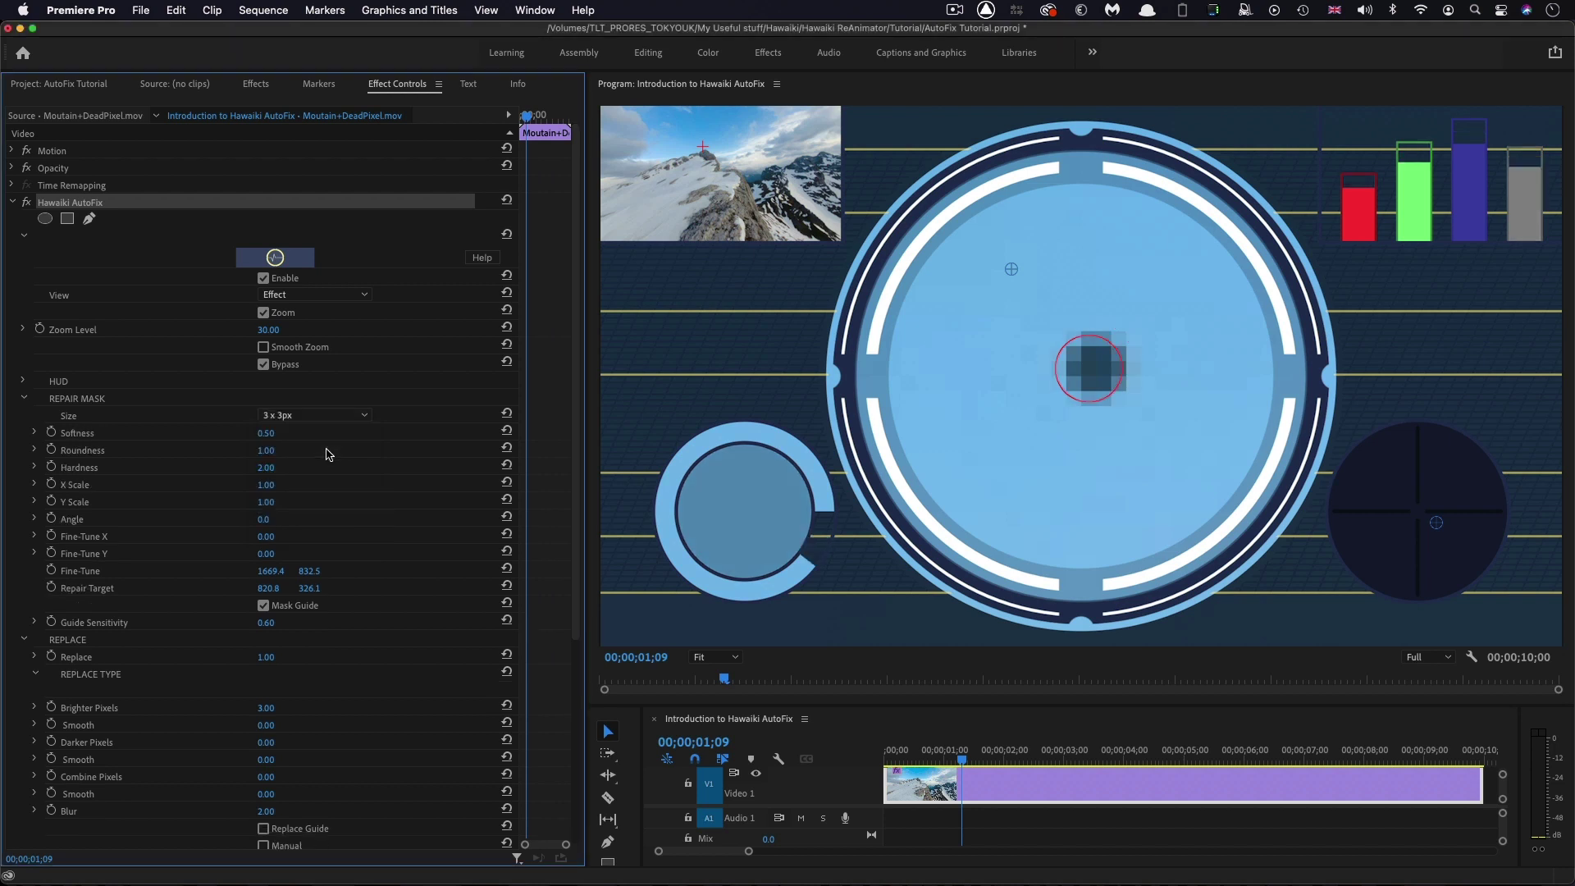
{"action": "left_click", "coordinate": [287, 415]}
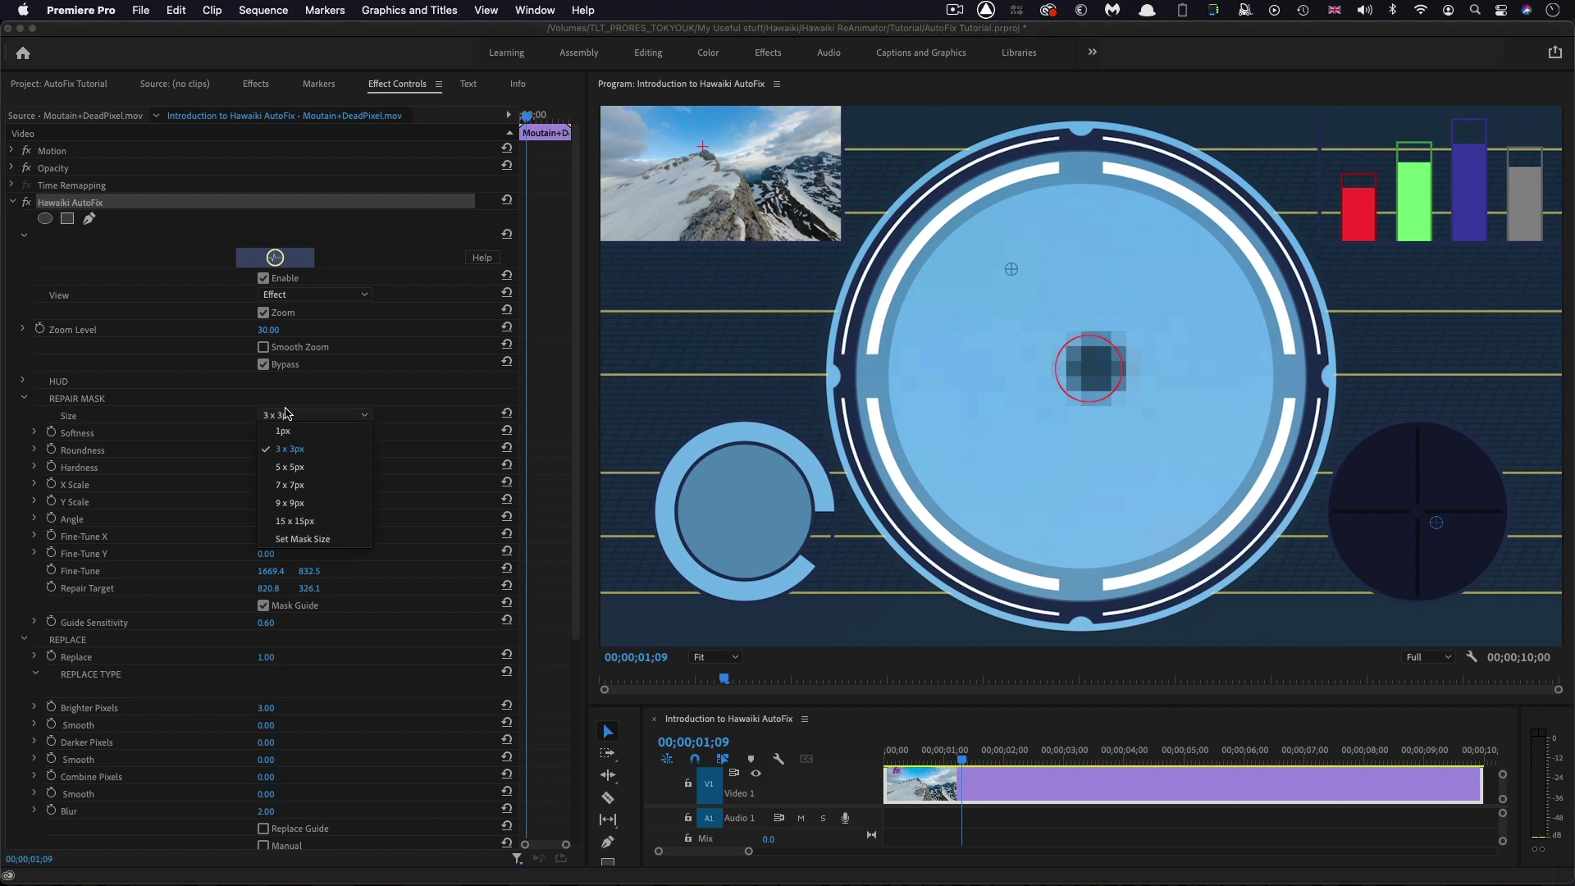
{"action": "left_click", "coordinate": [289, 470]}
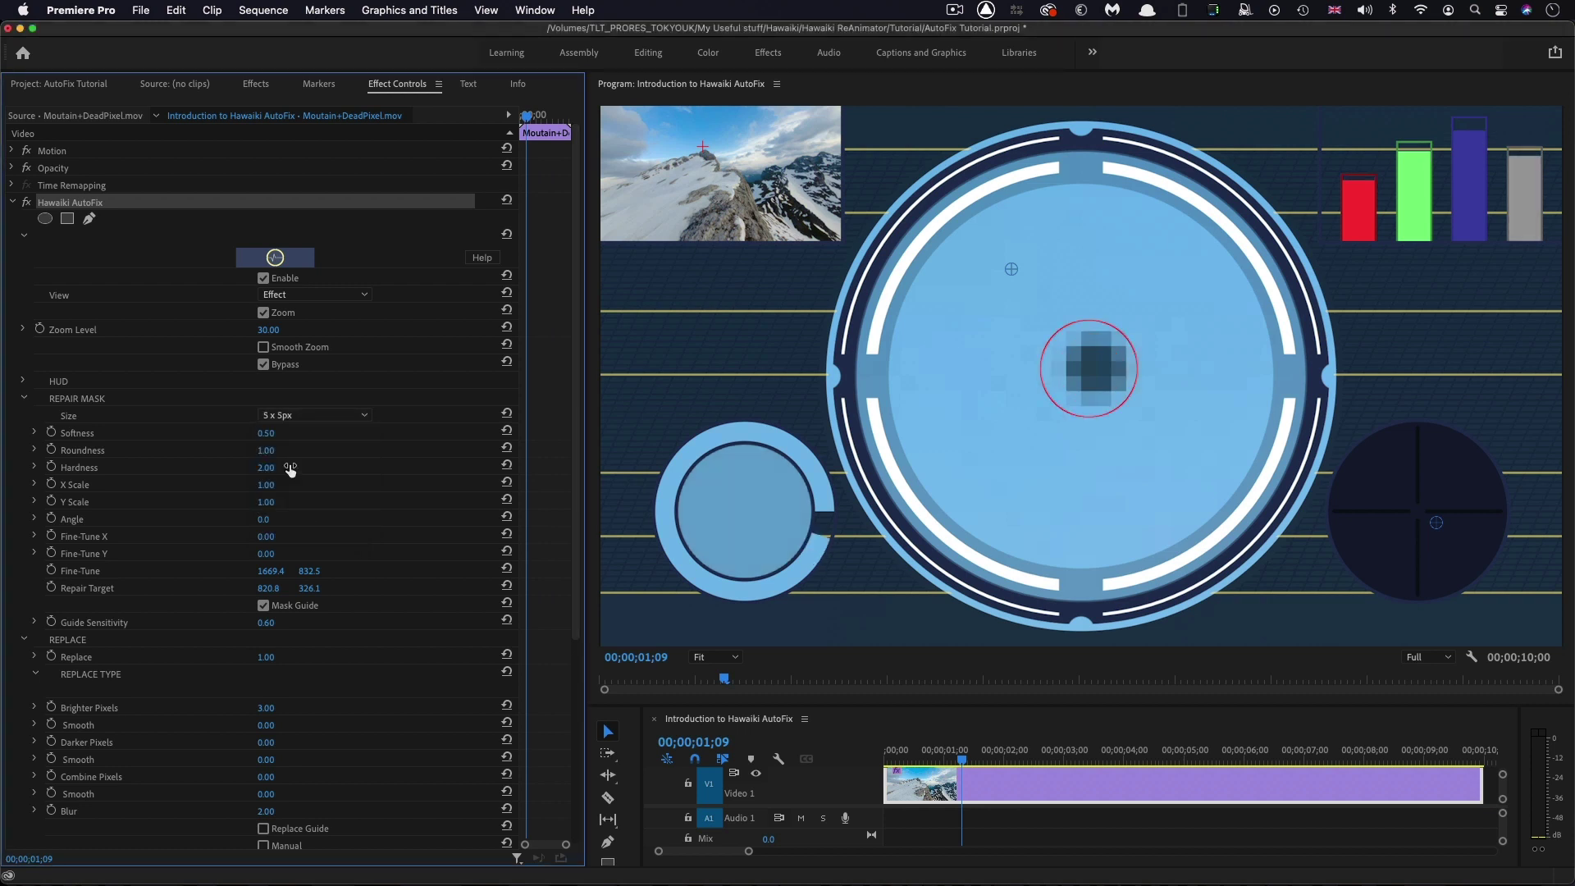
{"action": "left_click", "coordinate": [297, 416]}
{"action": "left_click", "coordinate": [297, 489]}
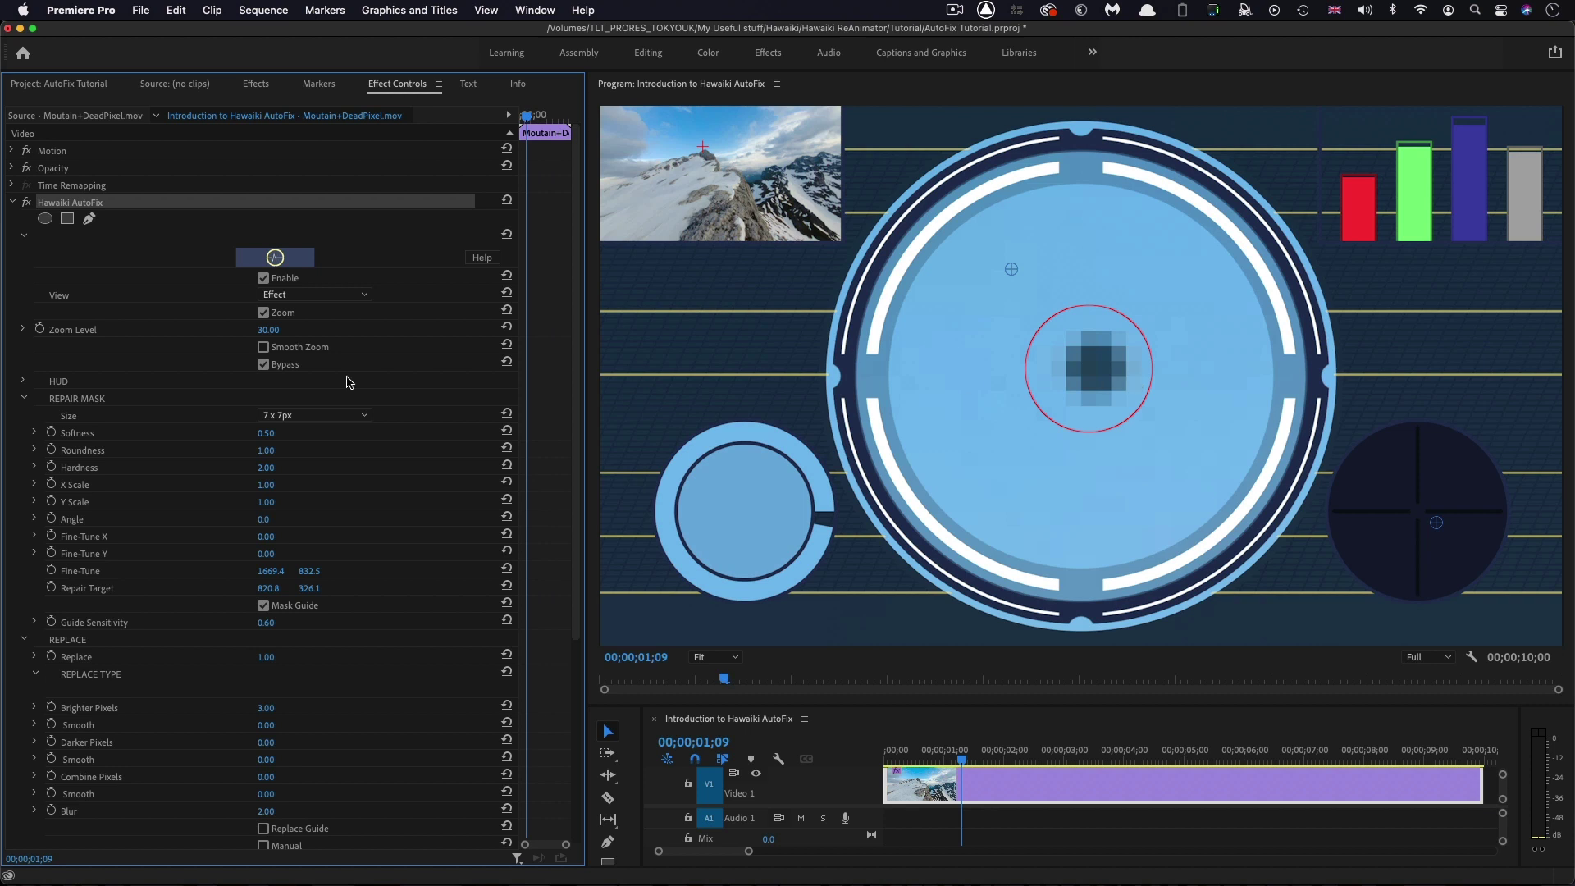
{"action": "left_click", "coordinate": [263, 365]}
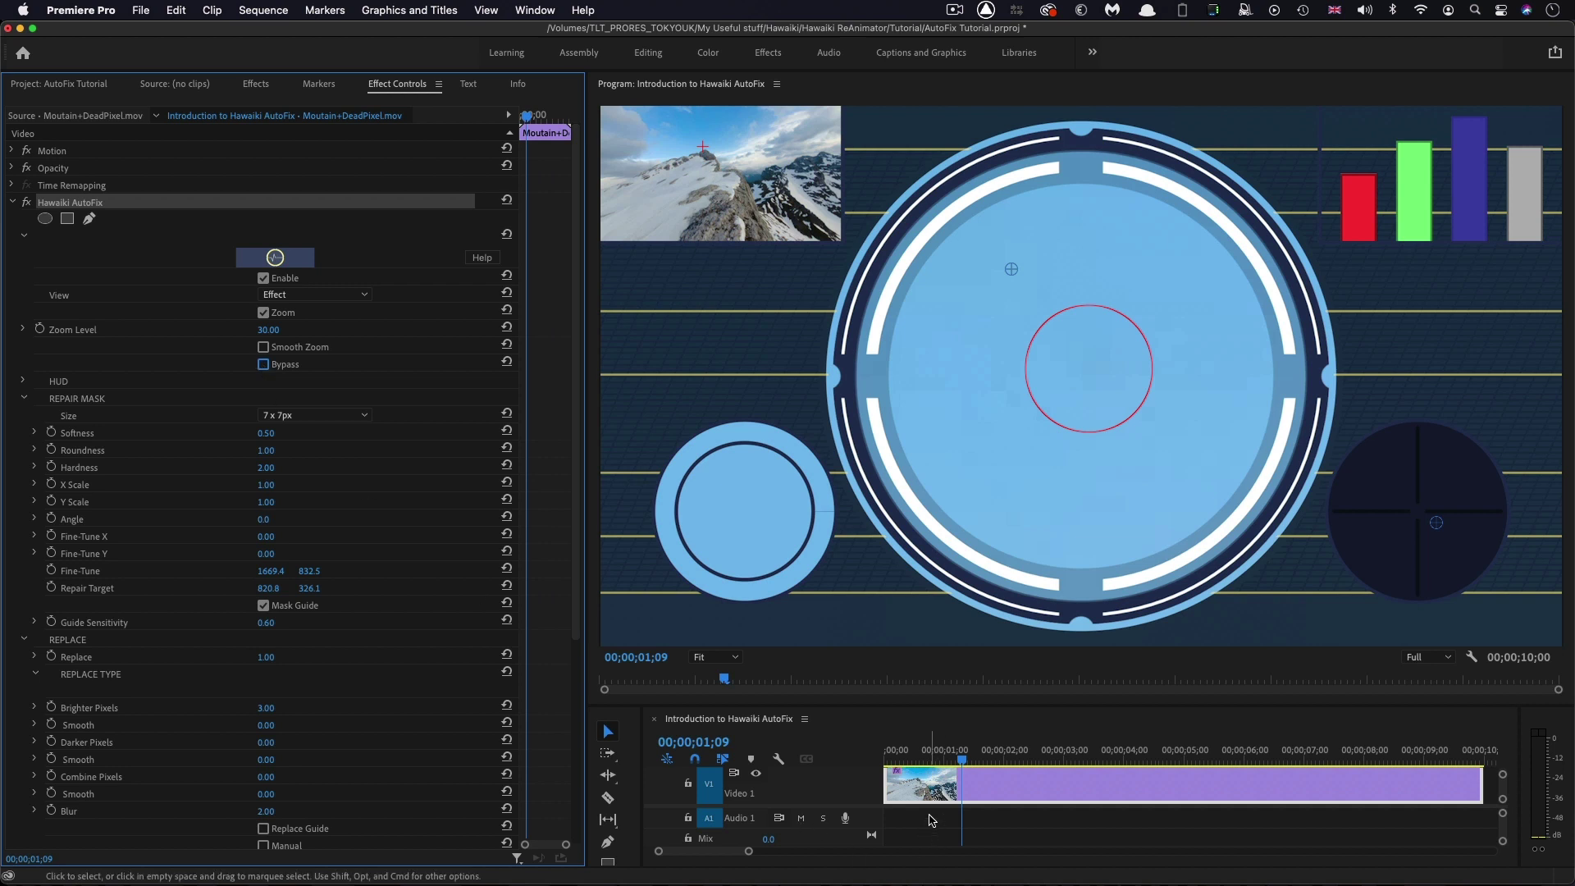
- On the frame near 00;00;04;18, collapse Repair Mask and lower Brighter Pixels to 1.46
{"action": "left_click_drag", "start_coordinate": [962, 761], "coordinate": [1180, 772]}
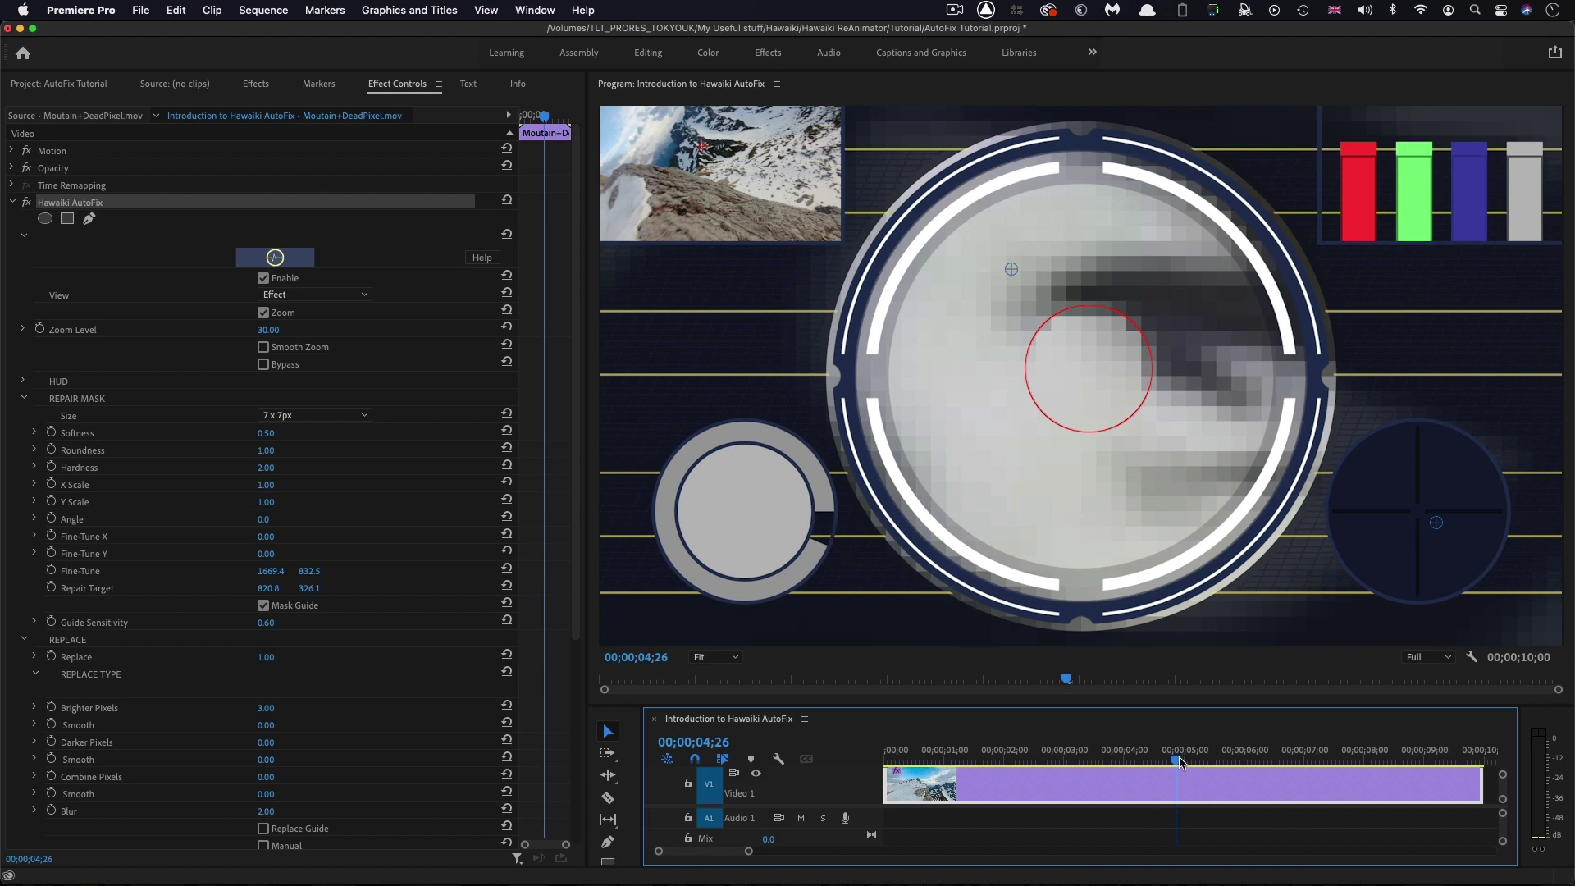
{"action": "left_click_drag", "start_coordinate": [1181, 763], "coordinate": [1164, 766]}
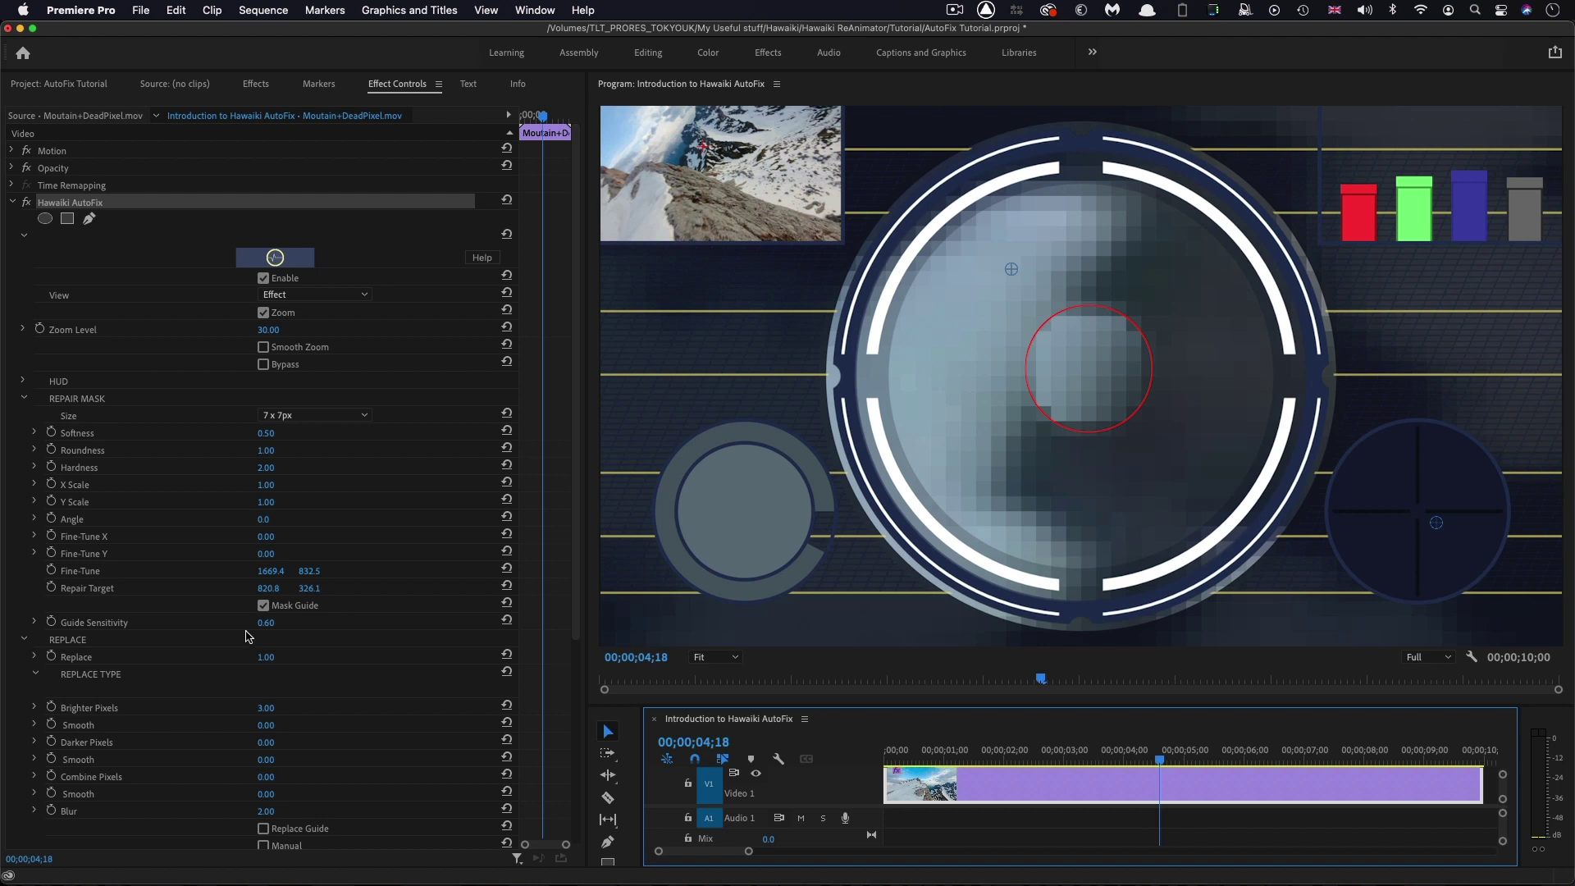
{"action": "left_click", "coordinate": [25, 399]}
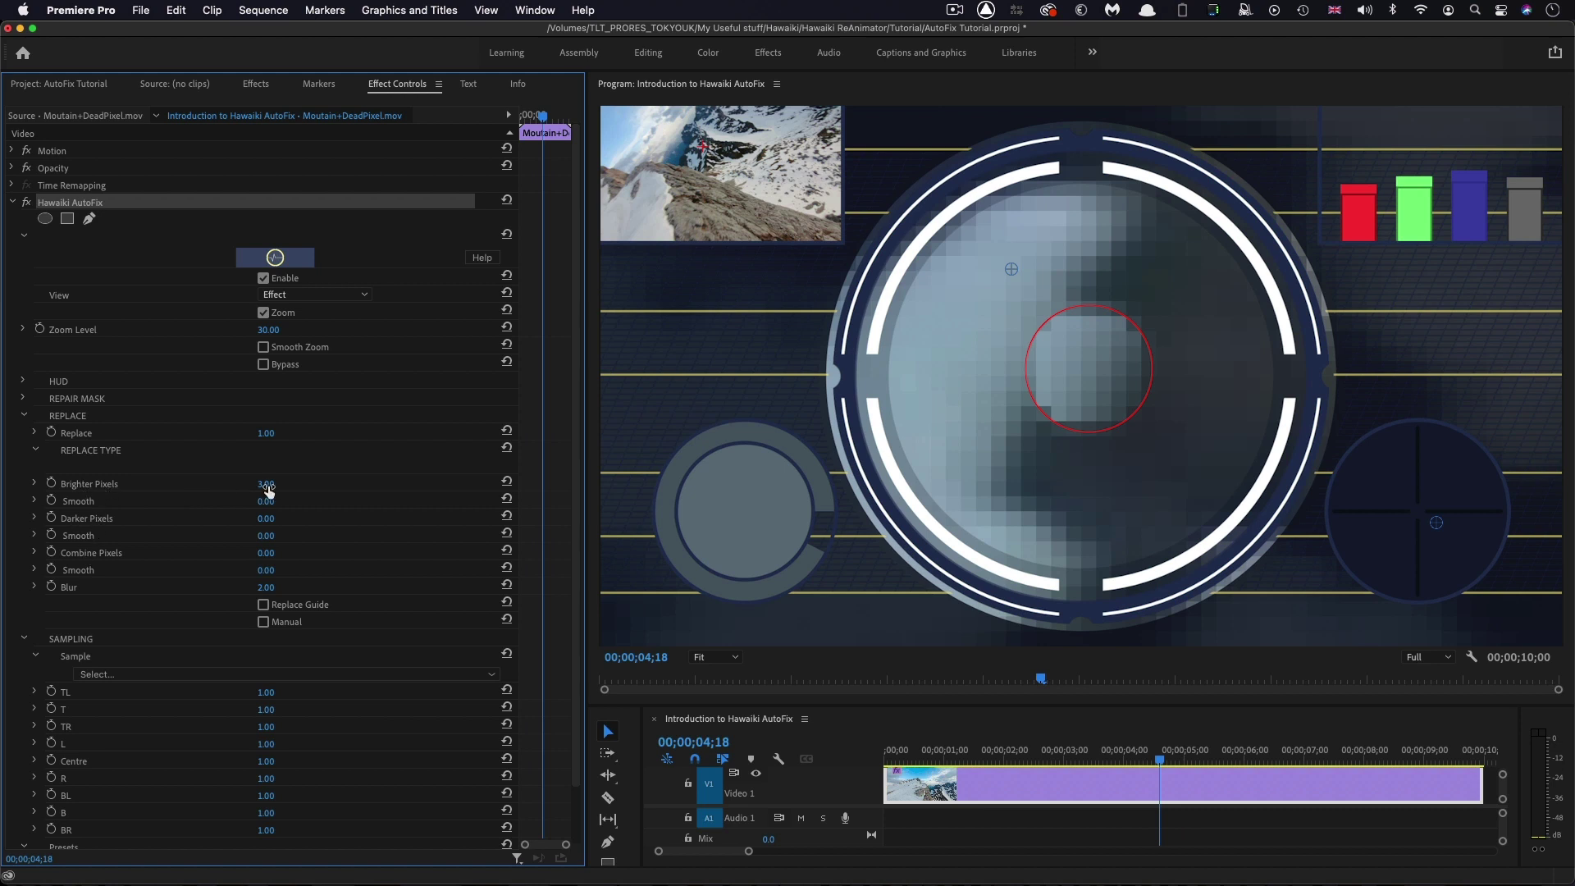
{"action": "left_click_drag", "start_coordinate": [266, 484], "coordinate": [296, 518]}
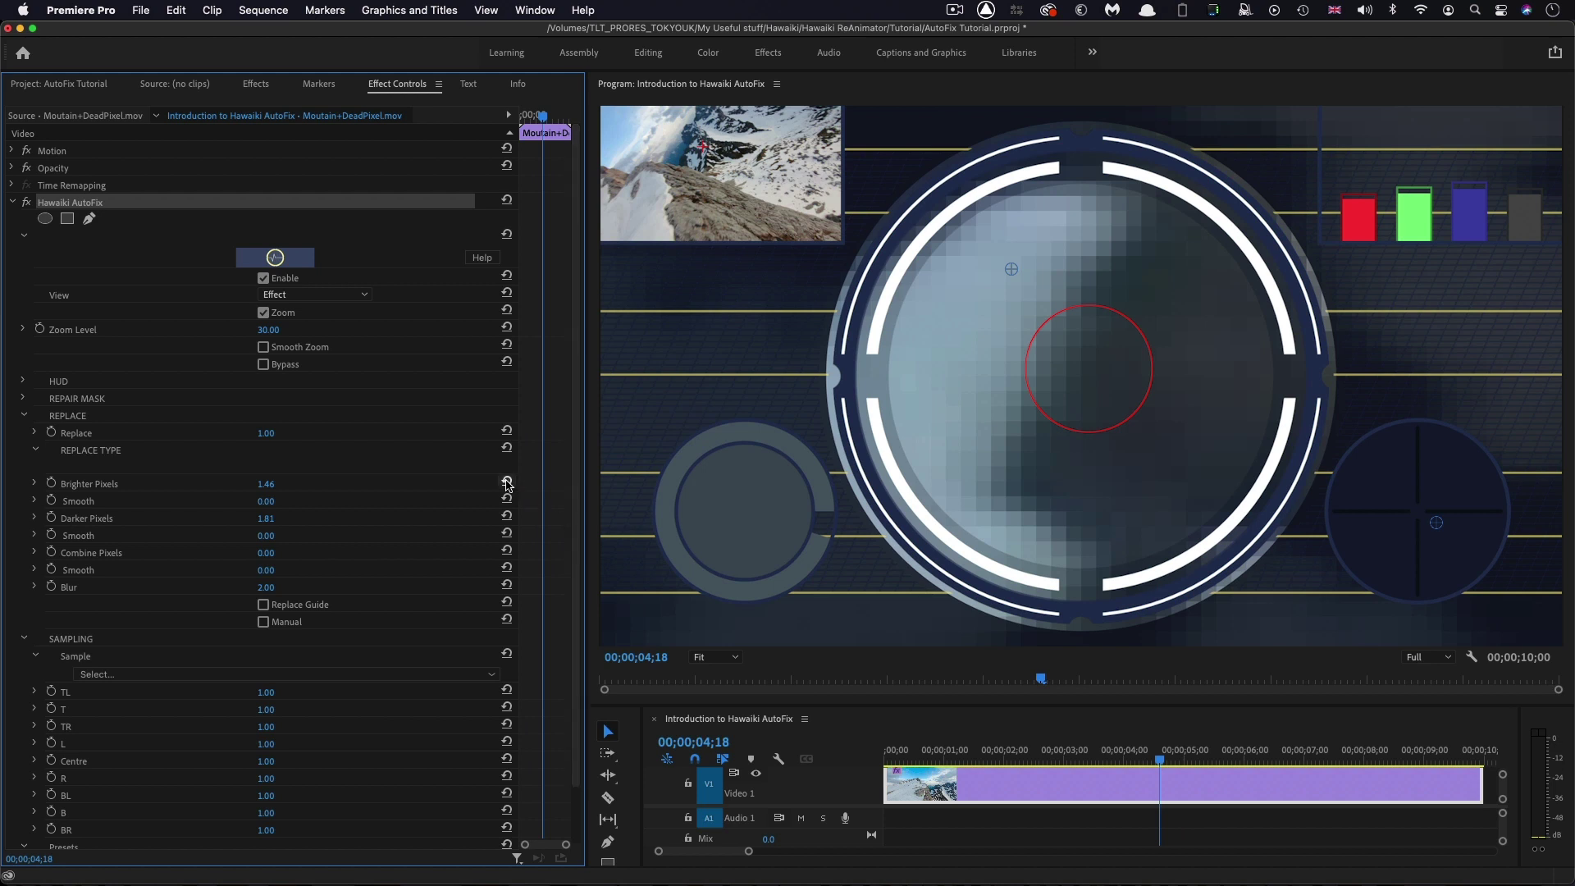
- Reset Brighter Pixels to its default 3.00 and collapse the Replace settings
{"action": "left_click", "coordinate": [506, 482]}
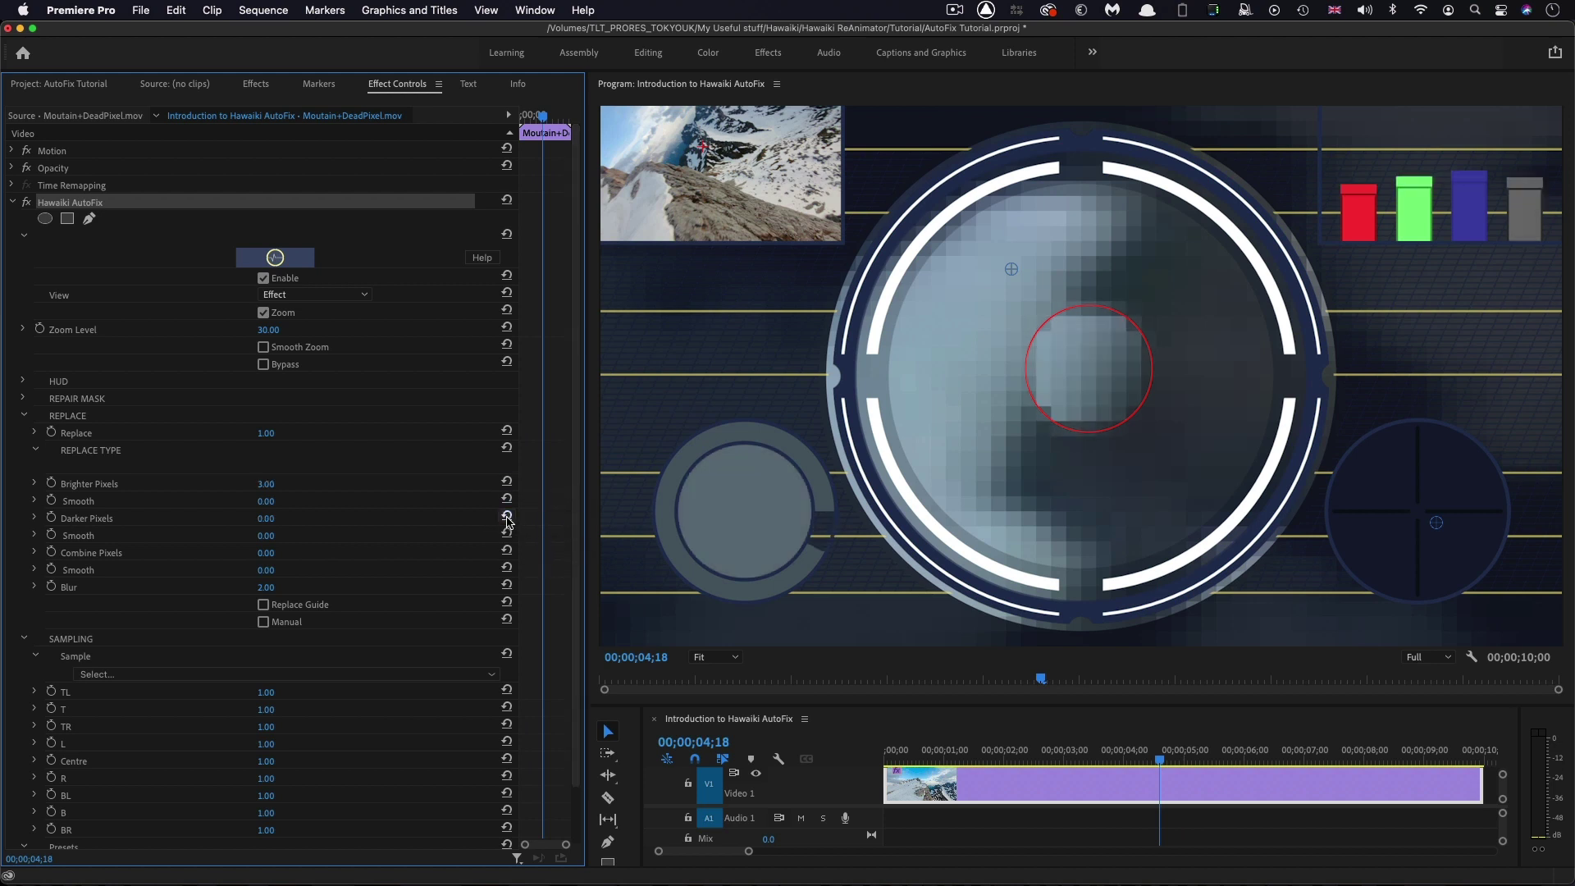
{"action": "scroll", "coordinate": [508, 492], "scroll_direction": "down", "scroll_amount": 2}
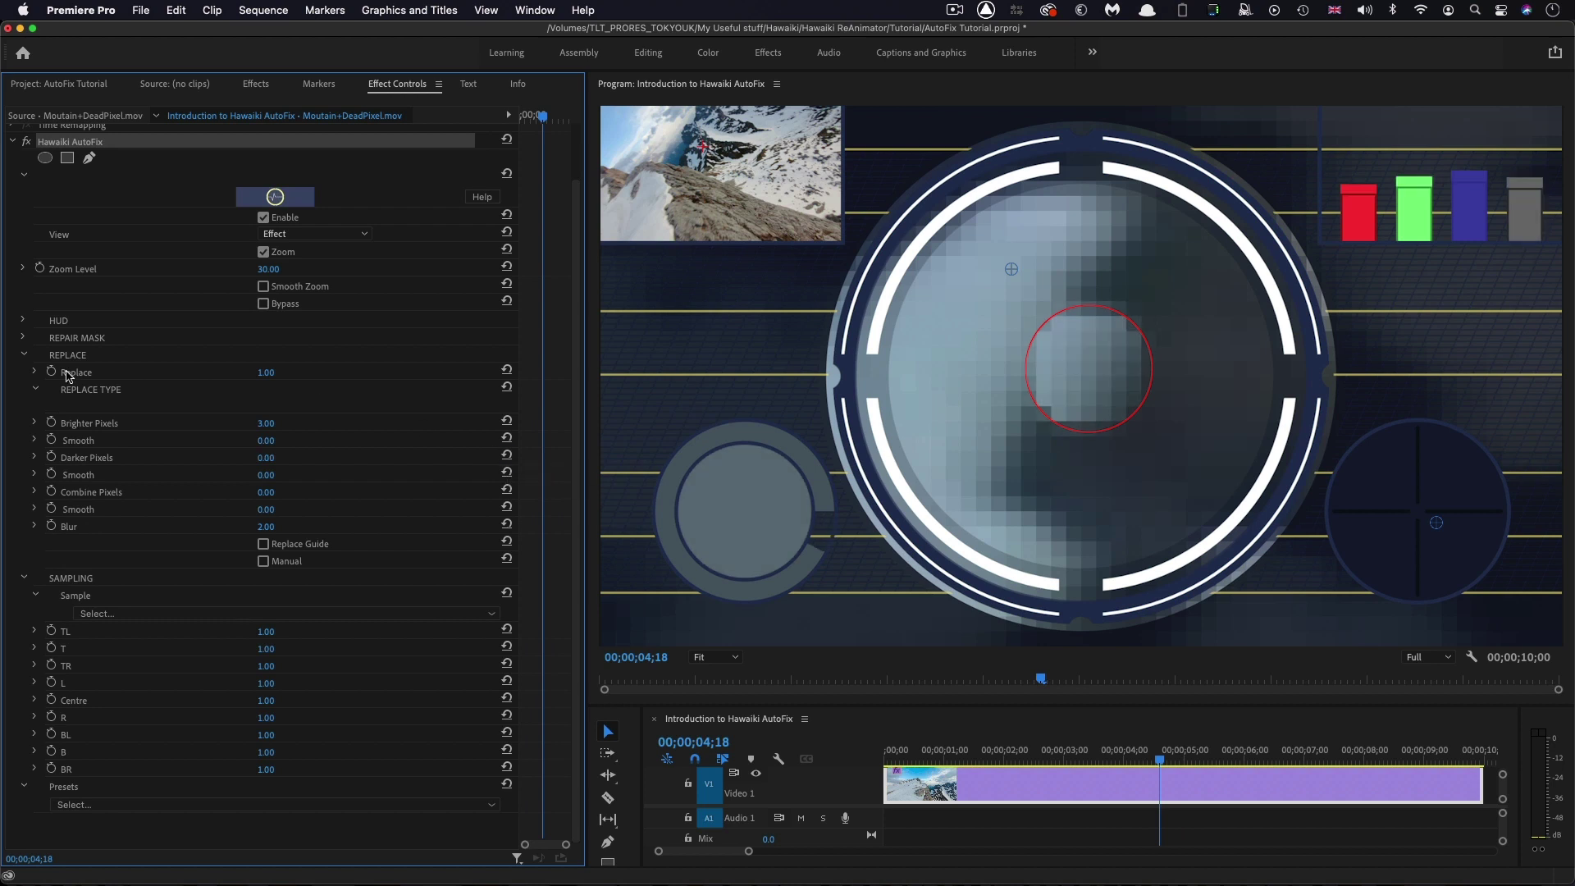
{"action": "left_click", "coordinate": [24, 355]}
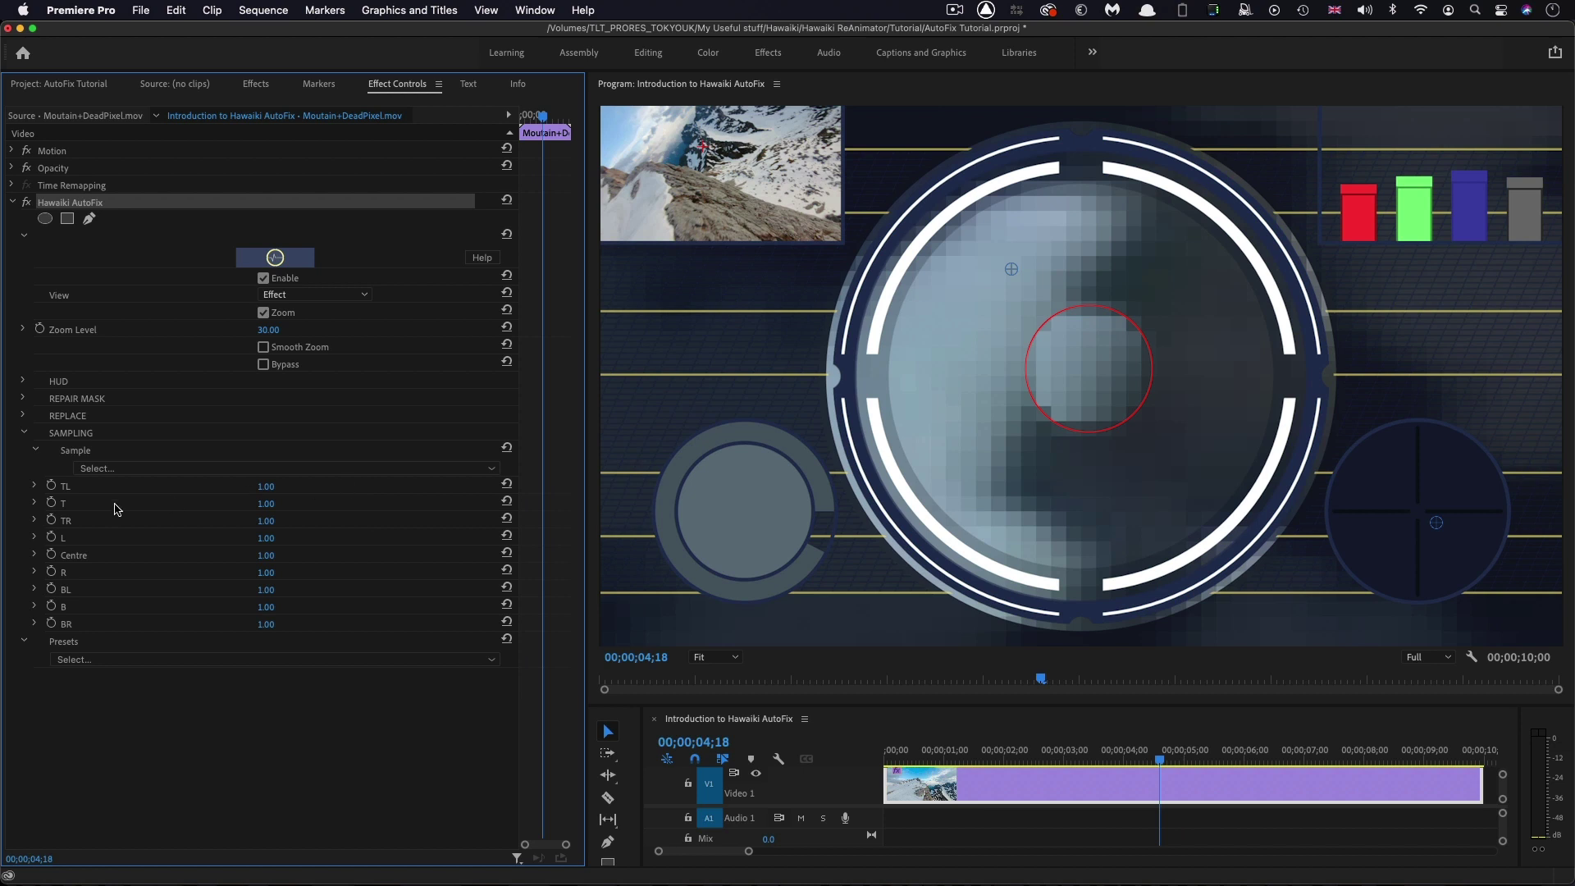
- Apply the 6 Right sampling preset and set the top-left sampling weight to 0.81
{"action": "left_click_drag", "start_coordinate": [262, 490], "coordinate": [281, 486]}
{"action": "left_click", "coordinate": [444, 470]}
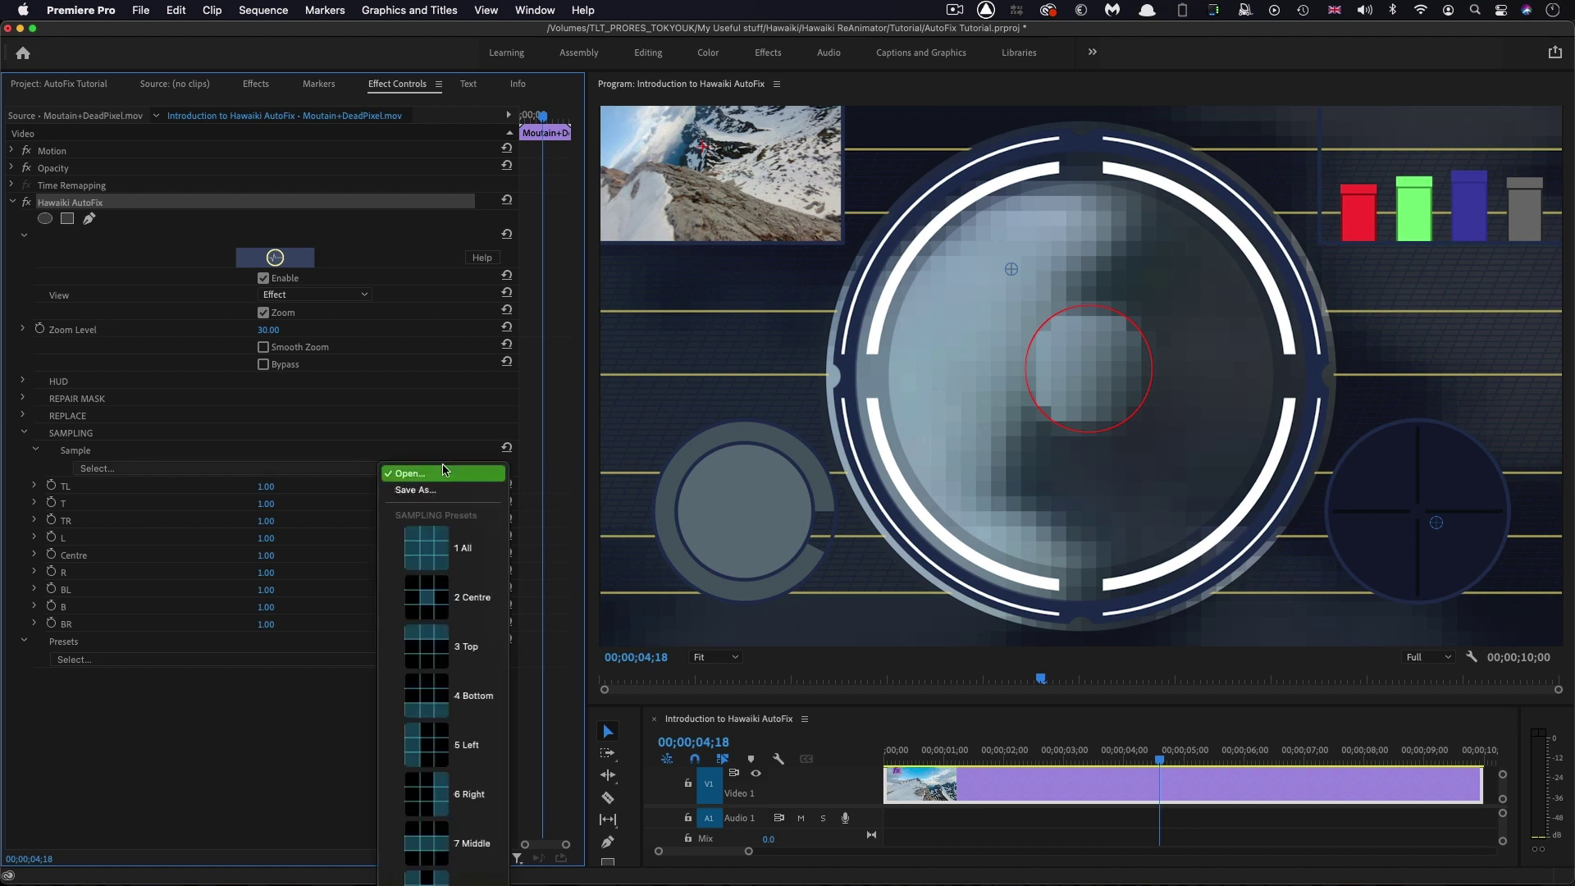
{"action": "left_click", "coordinate": [412, 807]}
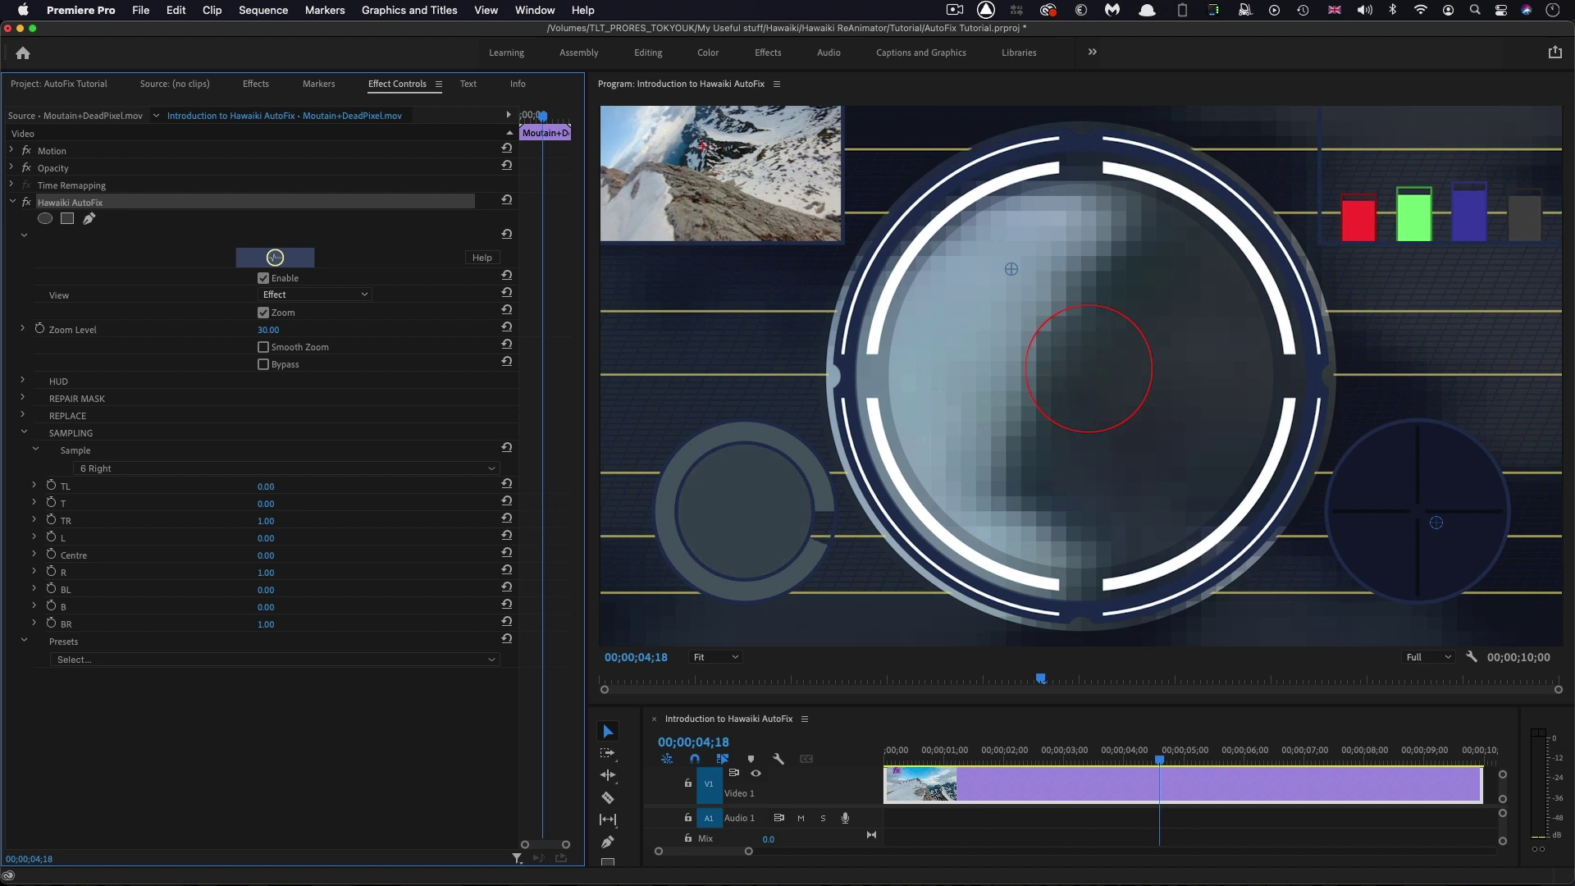
{"action": "mouse_move", "coordinate": [269, 489]}
{"action": "left_mouse_down"}
{"action": "mouse_move", "coordinate": [287, 489]}
{"action": "mouse_move", "coordinate": [271, 488]}
{"action": "left_mouse_up"}
- Toggle the zoomed view, move to 00;00;01;04, and bring Zoom Level back to 30
{"action": "left_click", "coordinate": [263, 312]}
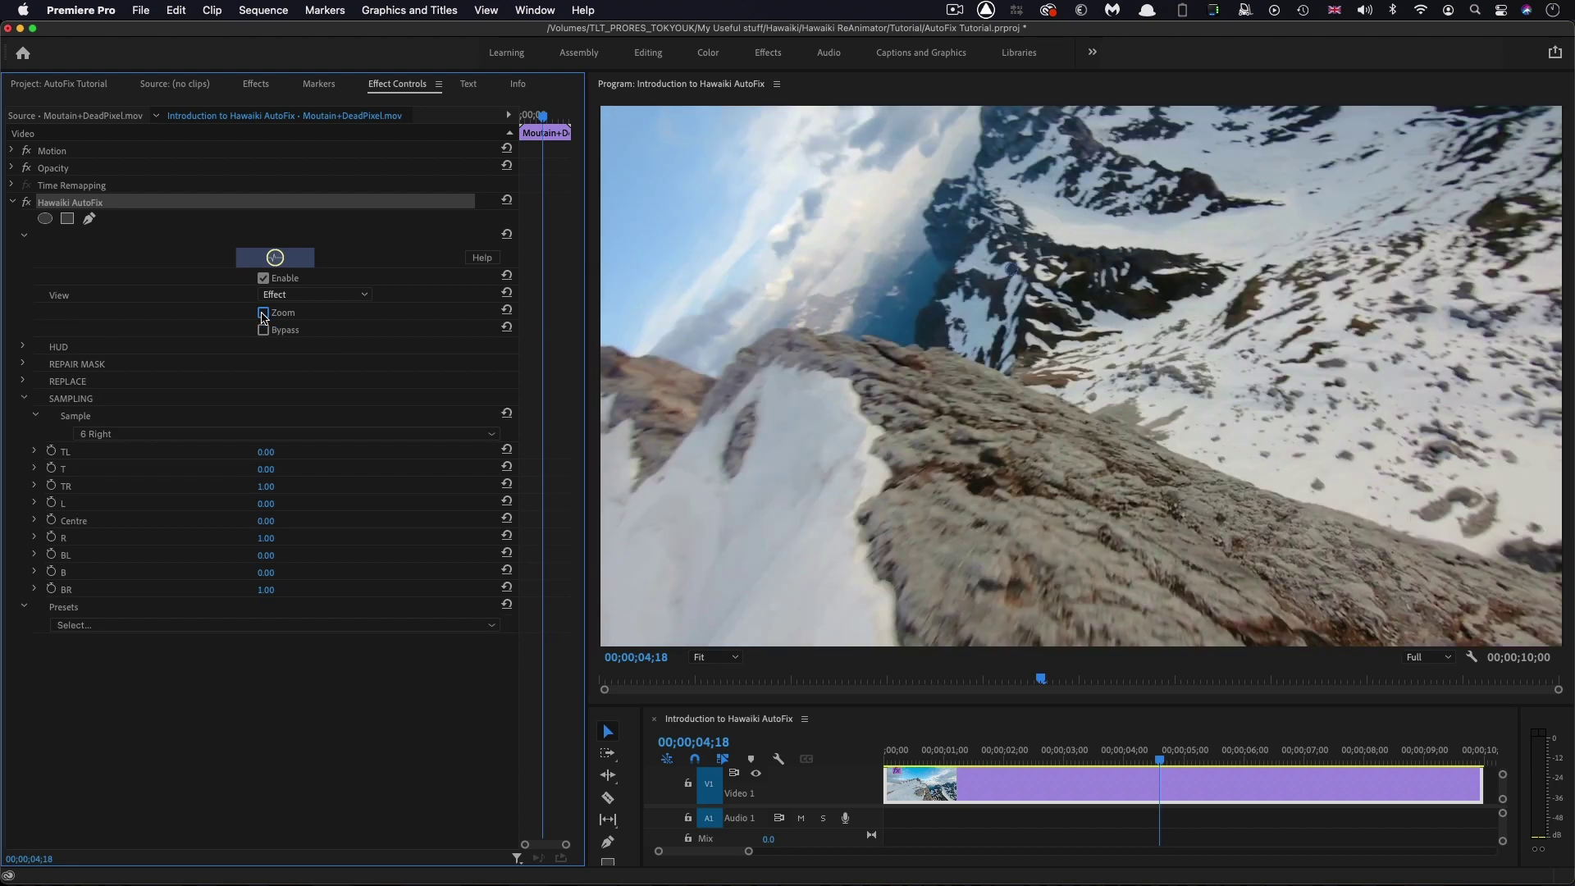
{"action": "left_click", "coordinate": [952, 749]}
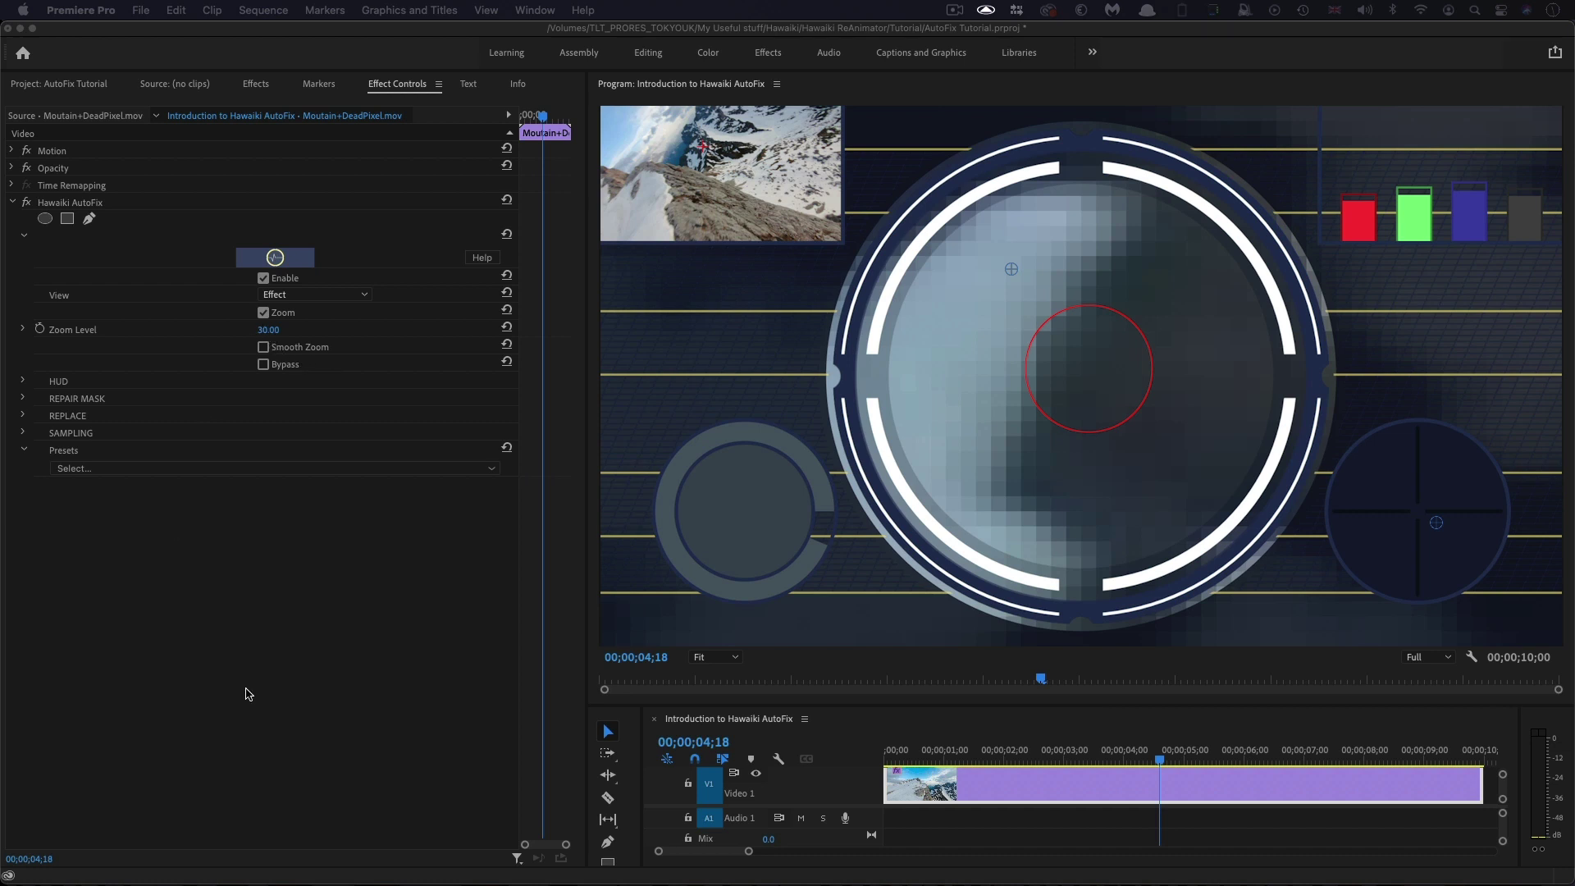
{"action": "left_click", "coordinate": [260, 590]}
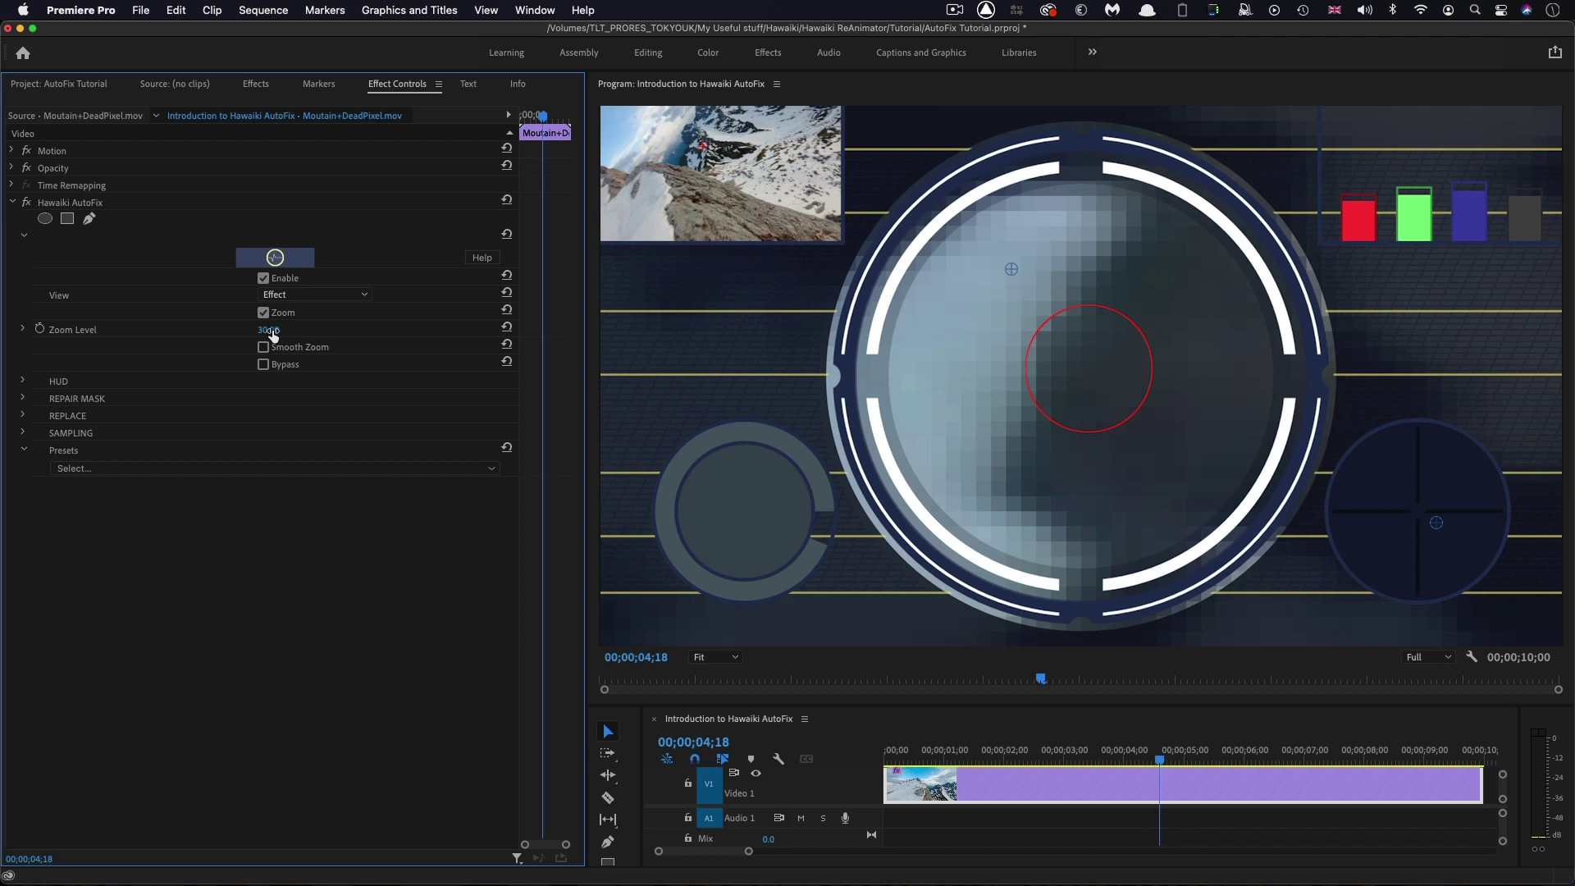
{"action": "mouse_move", "coordinate": [274, 335]}
{"action": "left_mouse_down"}
{"action": "mouse_move", "coordinate": [325, 334]}
{"action": "mouse_move", "coordinate": [301, 335]}
{"action": "left_mouse_up"}
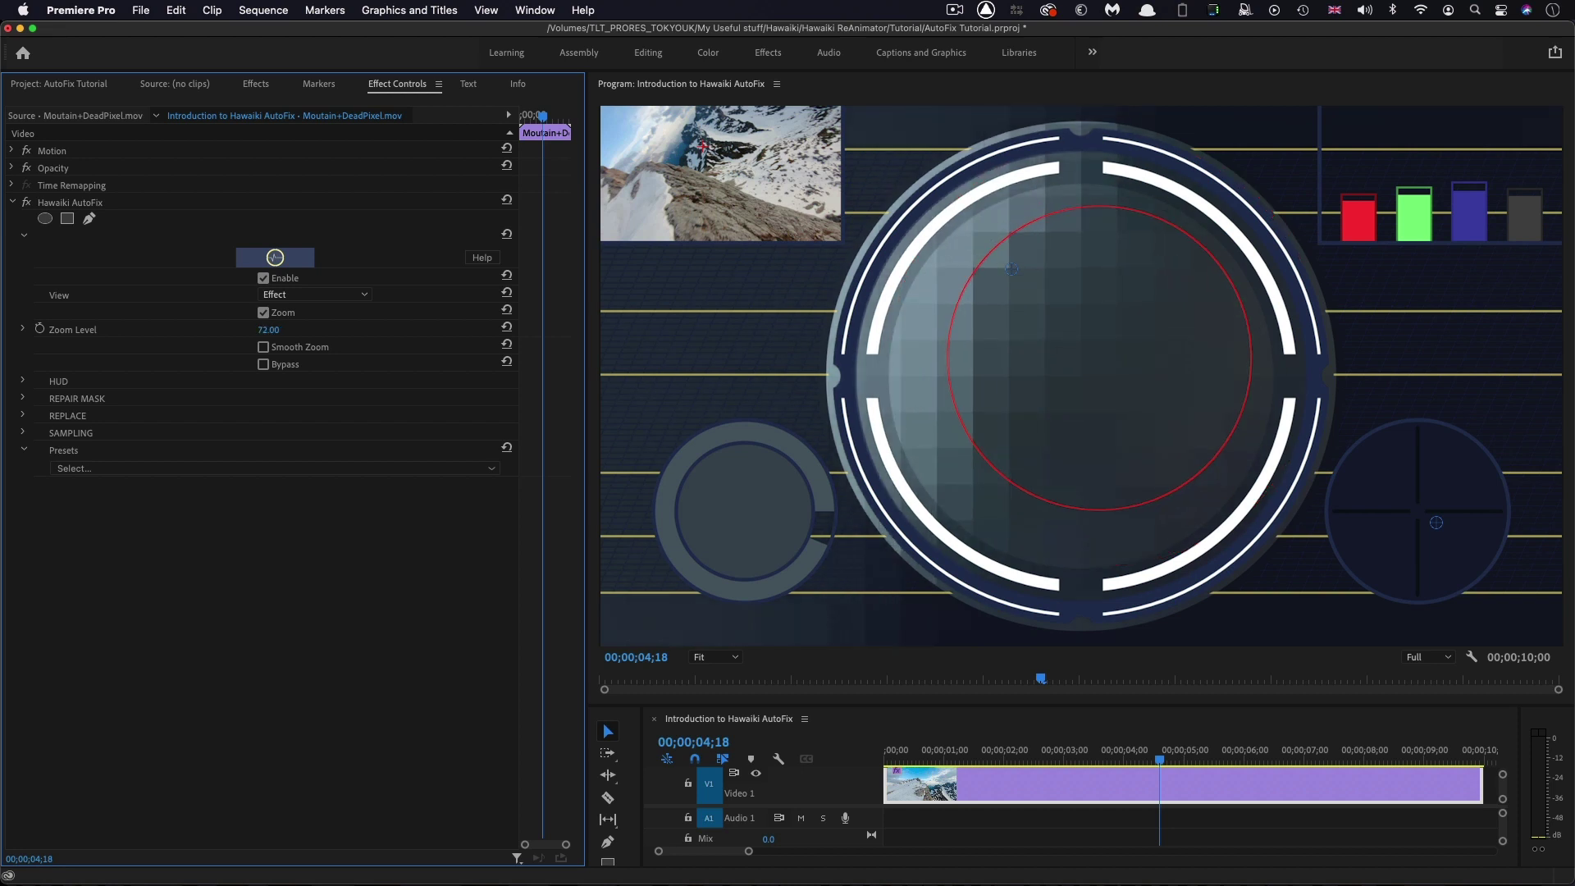
{"action": "left_click_drag", "start_coordinate": [280, 329], "coordinate": [245, 330]}
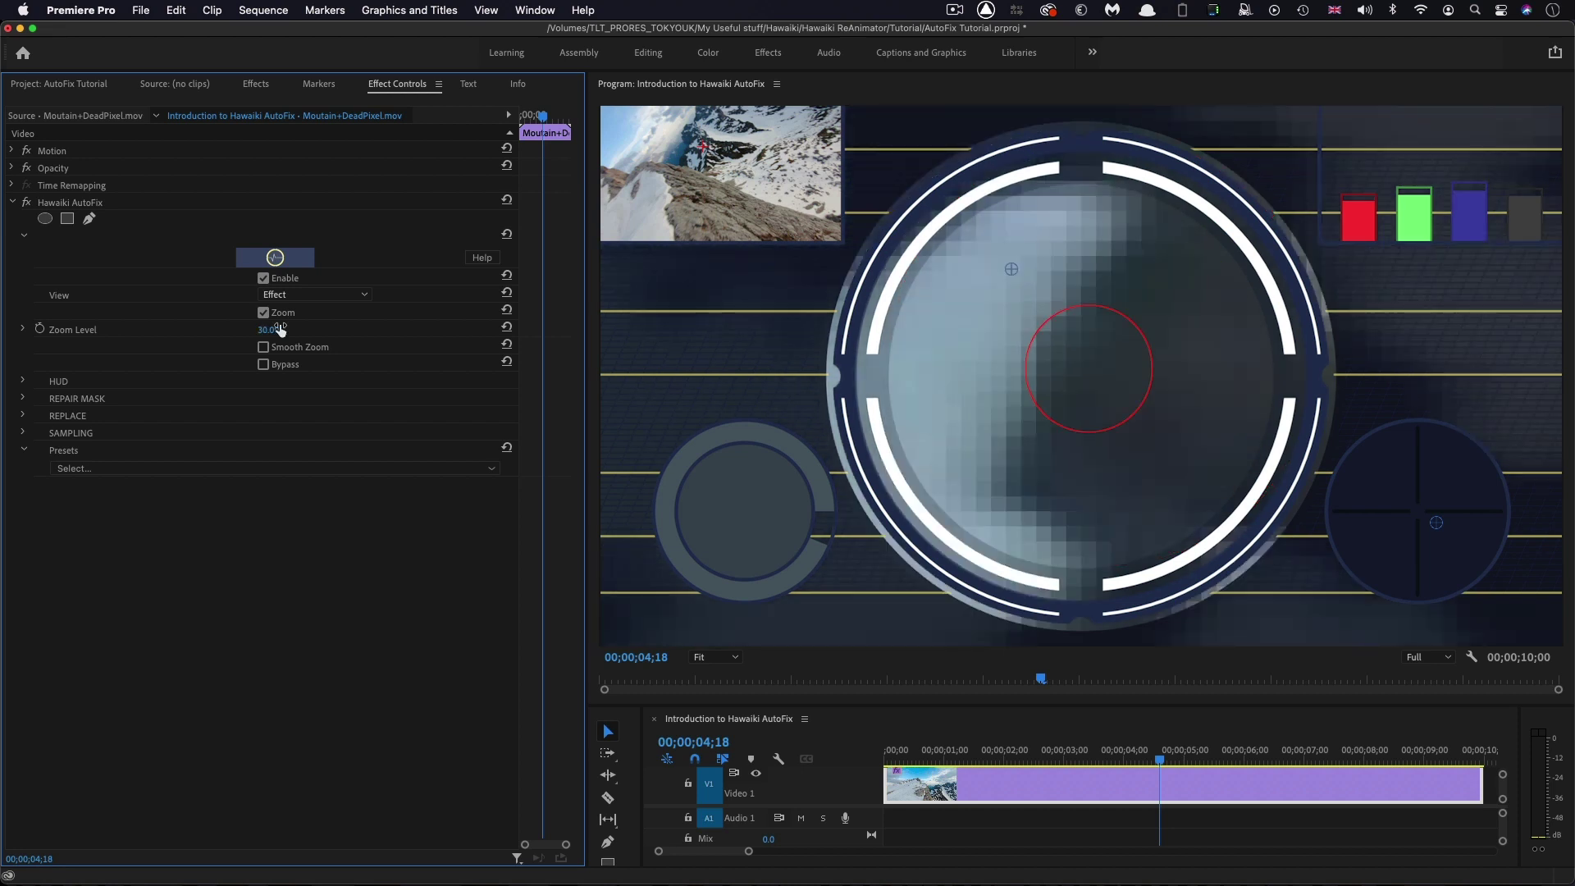
- Preview the Repair Mask and Fill views, return View to Effect, and expand the Repair Mask settings
{"action": "left_click", "coordinate": [363, 294]}
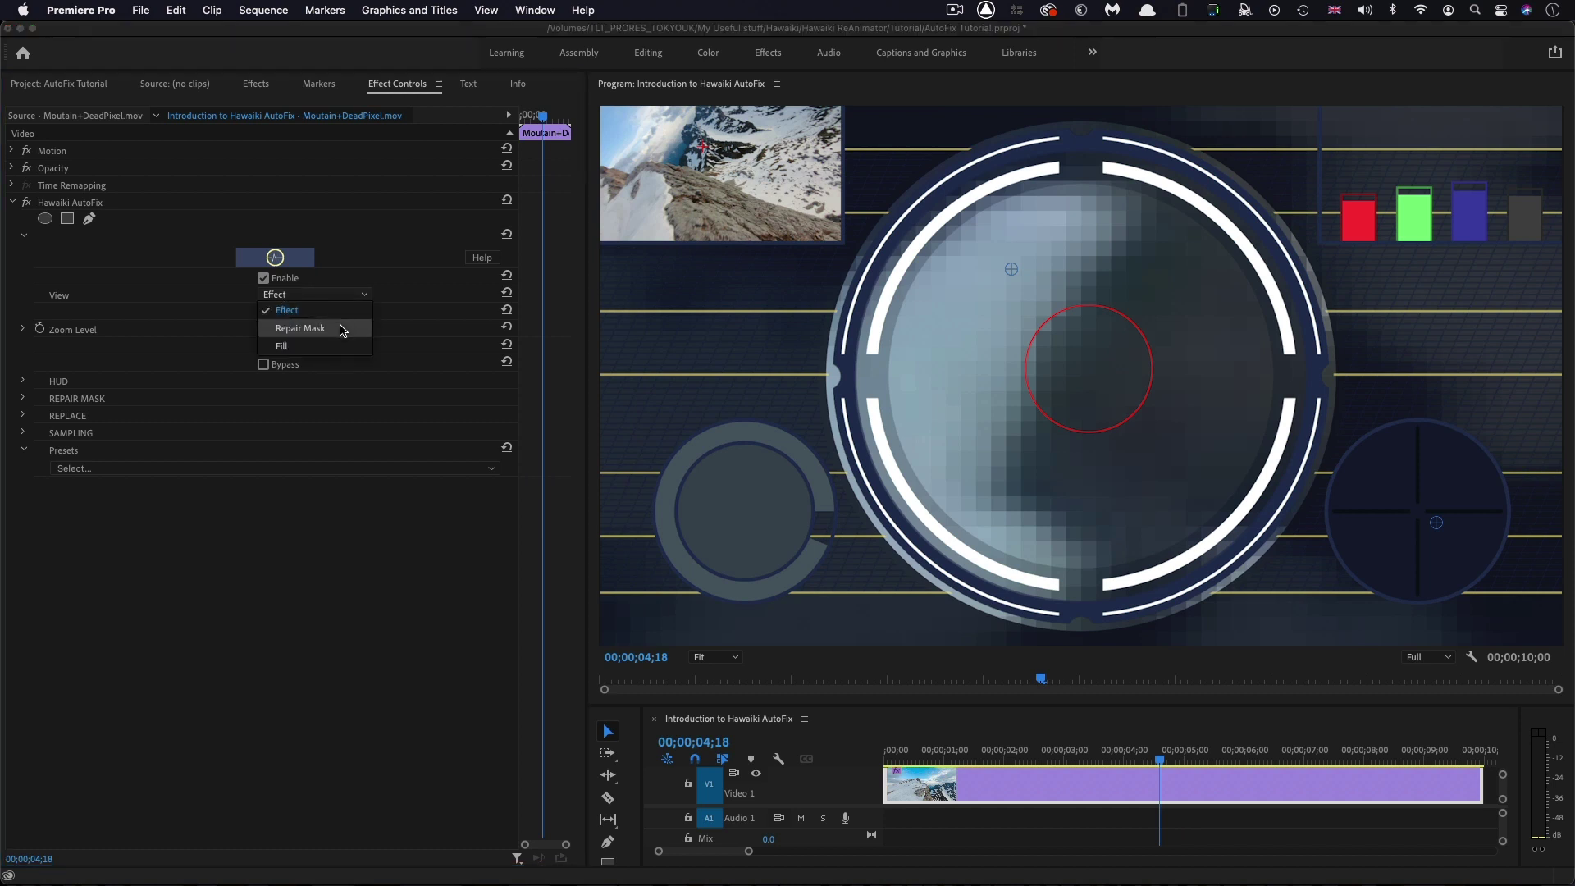
{"action": "left_click", "coordinate": [343, 329]}
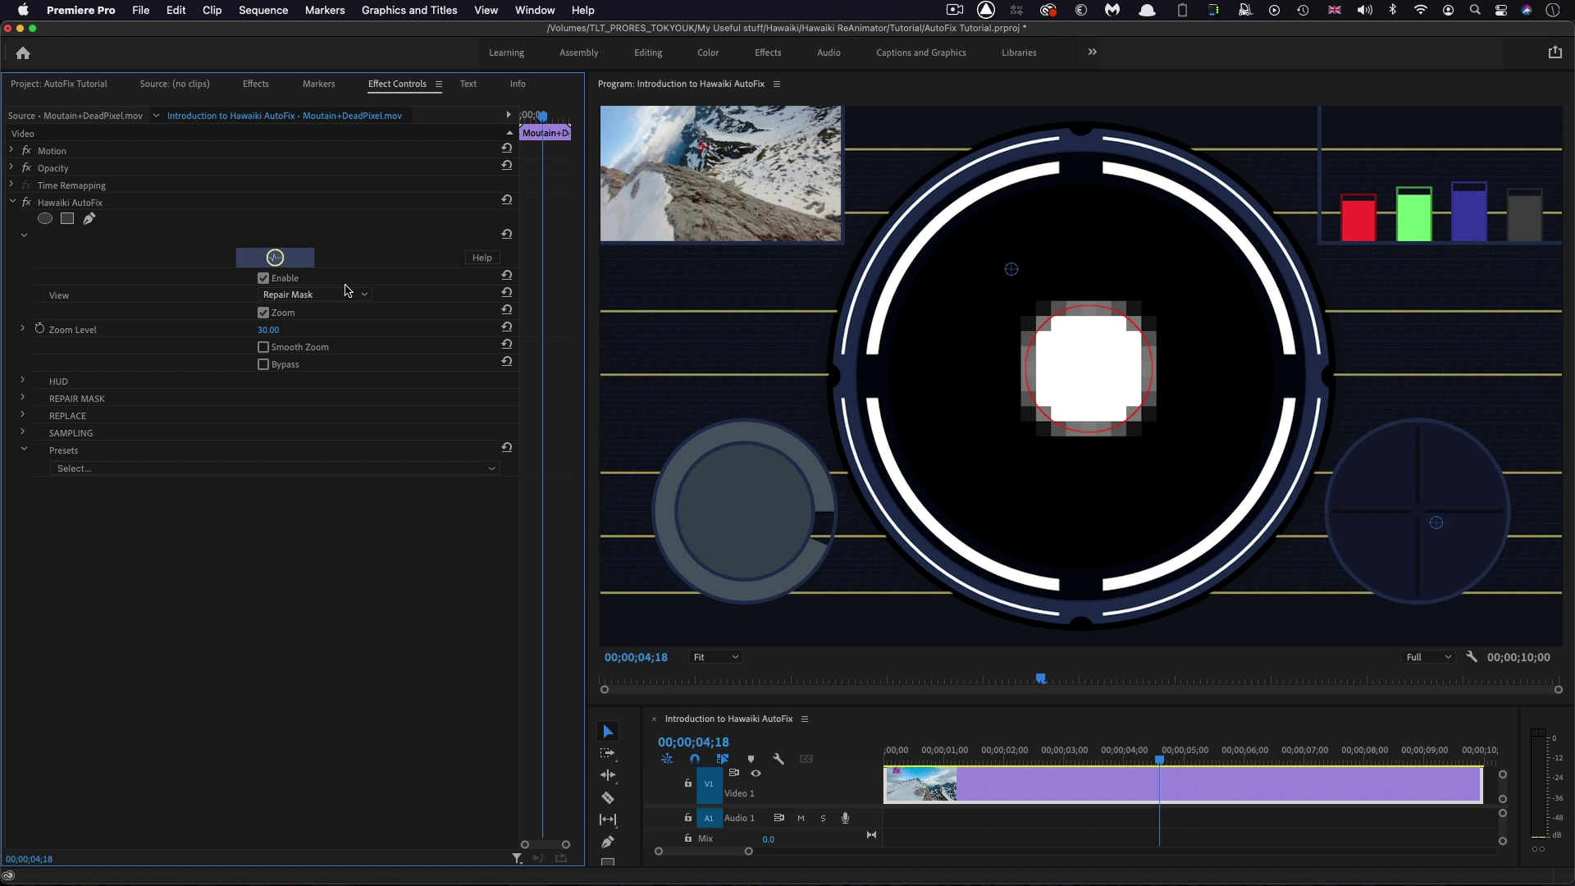
{"action": "left_click", "coordinate": [346, 294]}
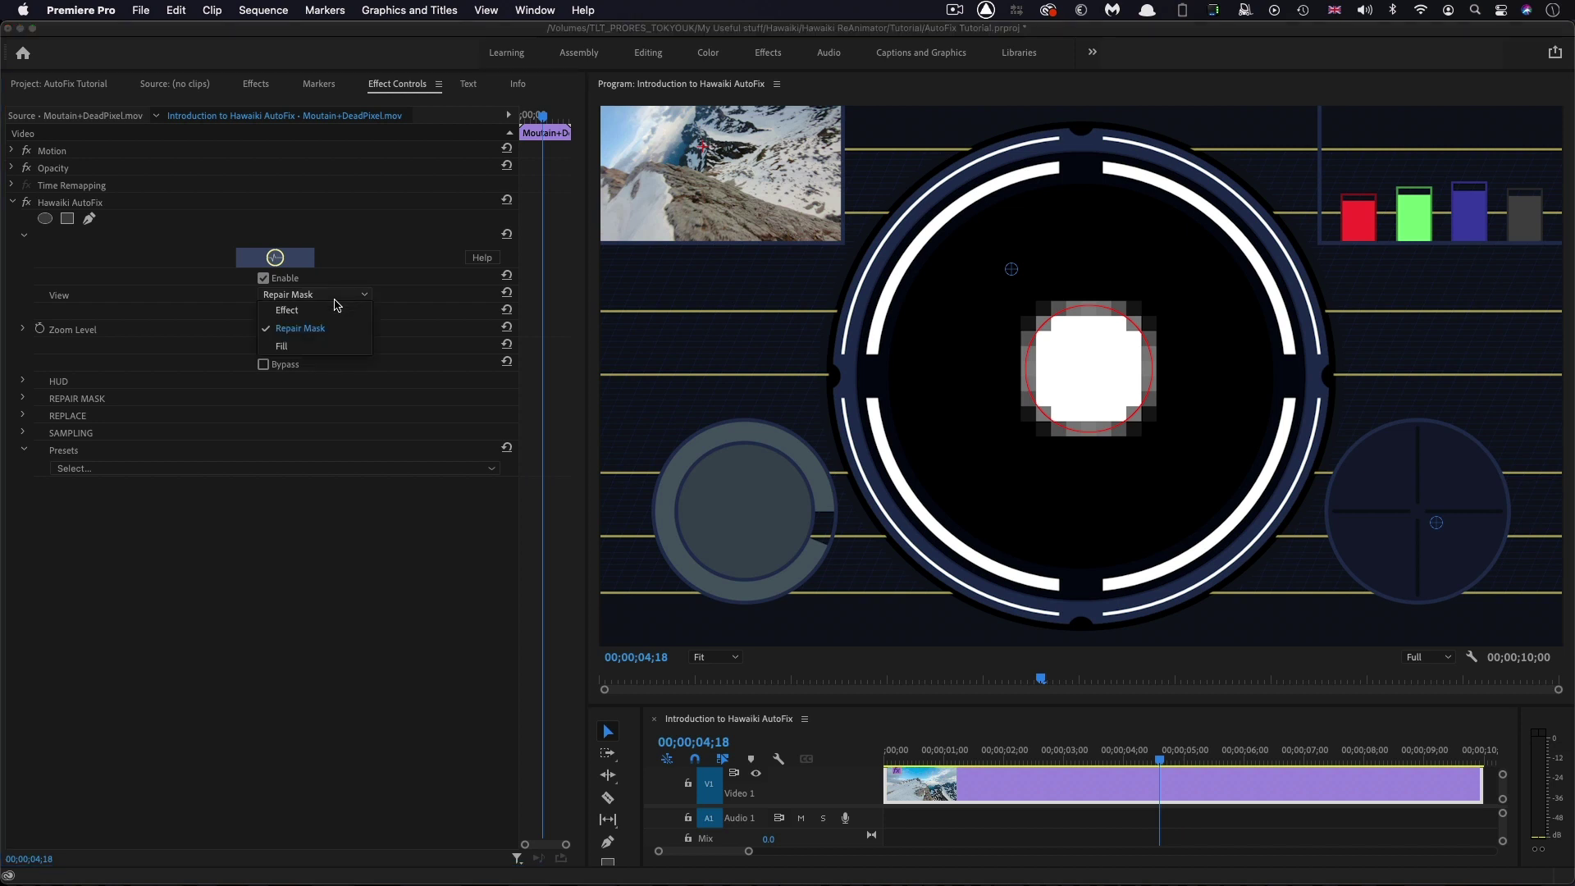
{"action": "left_click", "coordinate": [312, 346]}
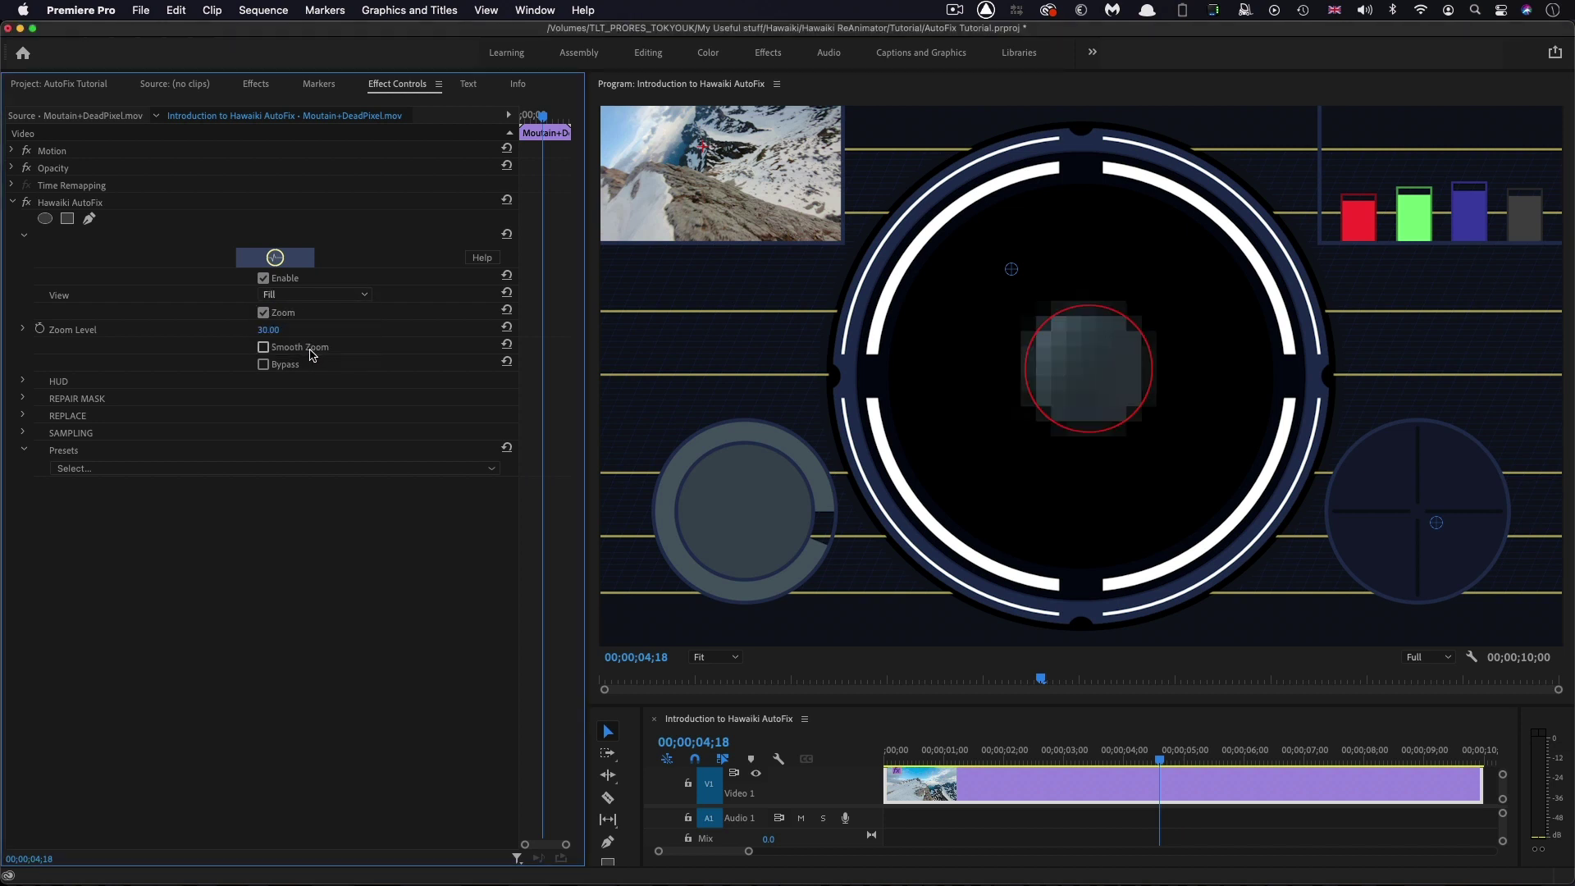
{"action": "left_click", "coordinate": [313, 294]}
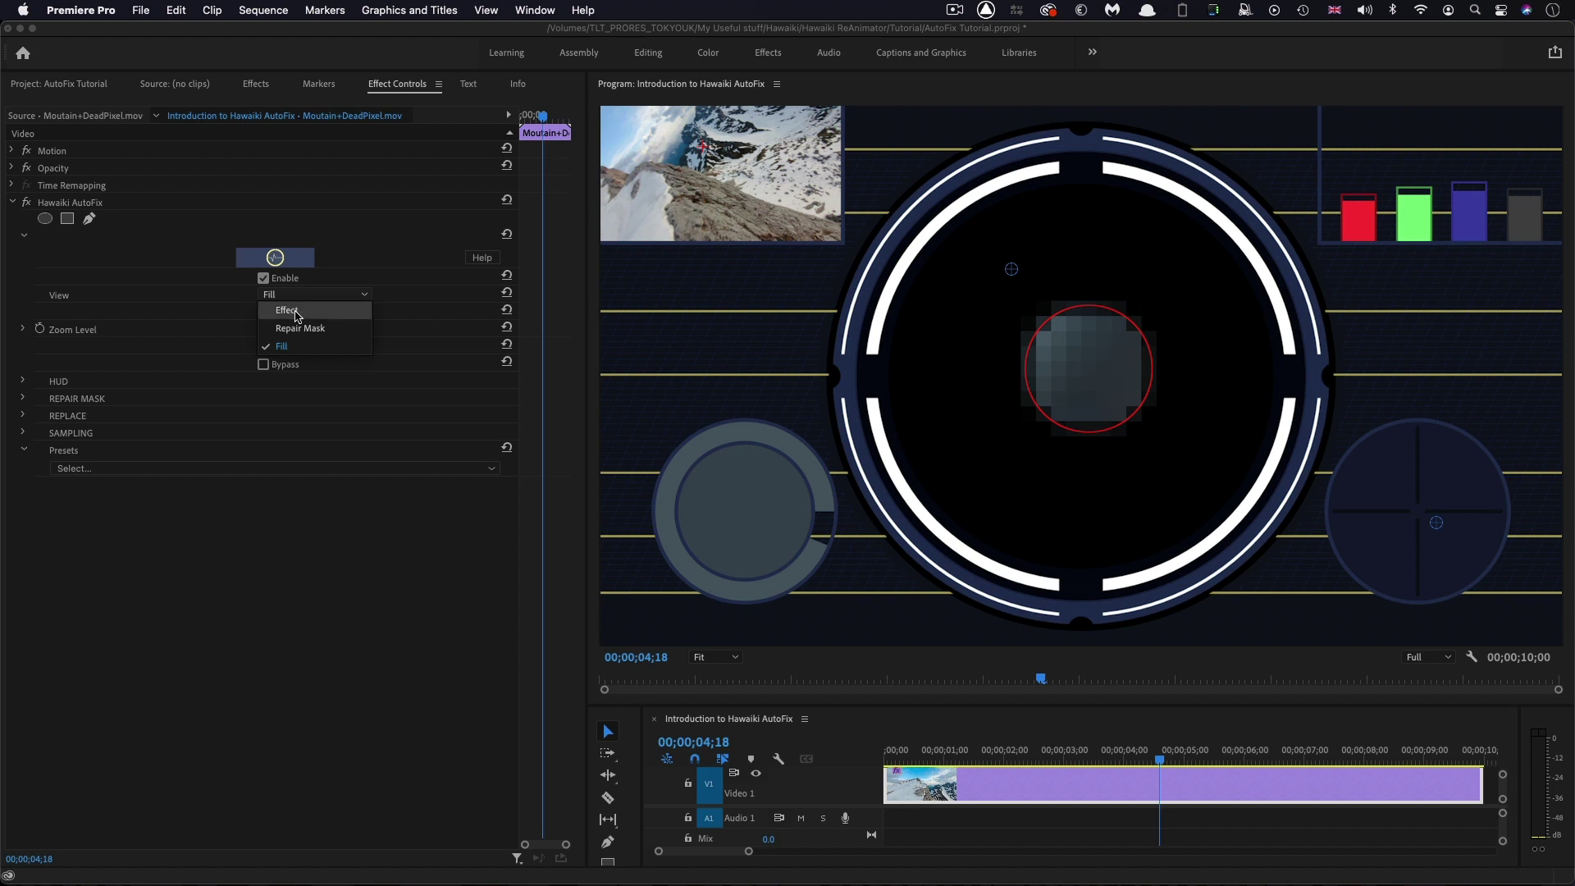
{"action": "left_click", "coordinate": [297, 316]}
{"action": "left_click", "coordinate": [24, 398]}
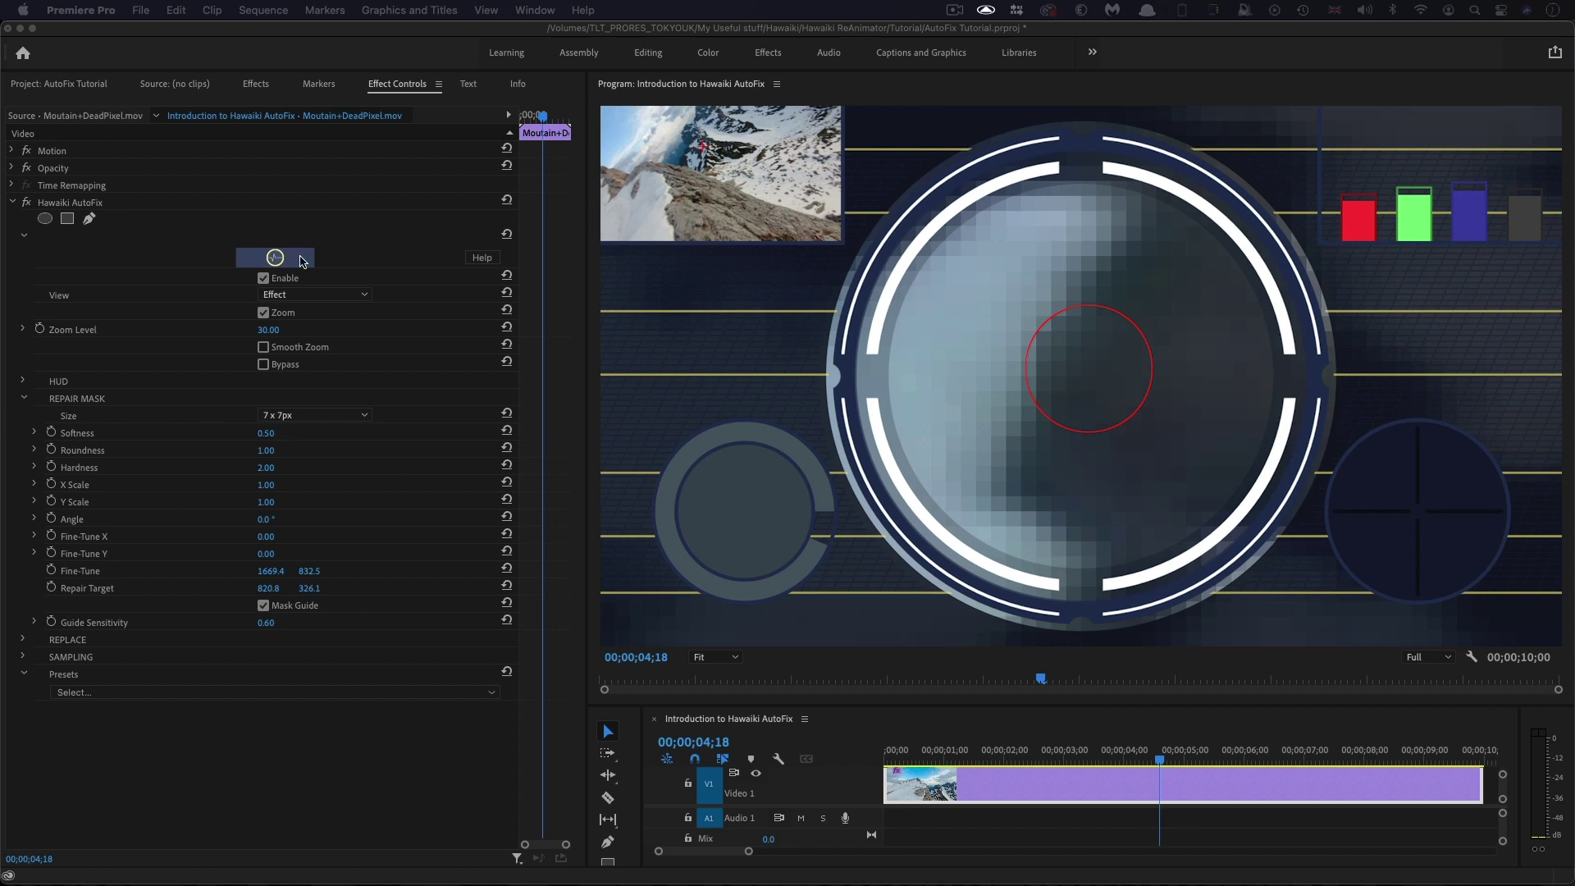
- In Repair Mask view, soften and round the mask, scale it 1.33 by 0.83, and angle it 37.9°
{"action": "left_click", "coordinate": [289, 295]}
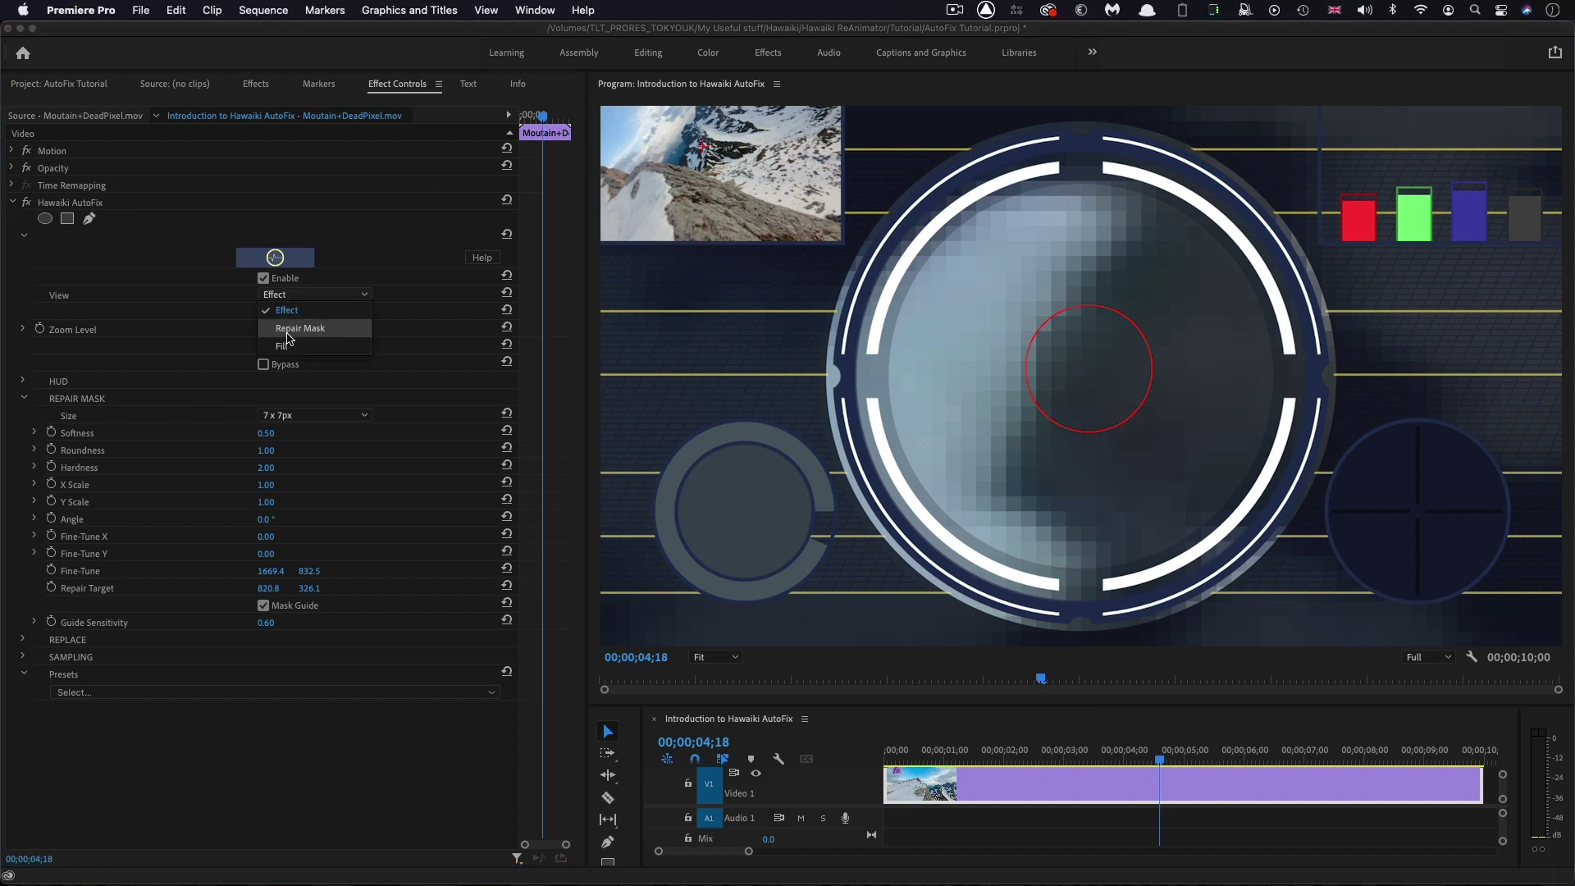
{"action": "left_click", "coordinate": [288, 330]}
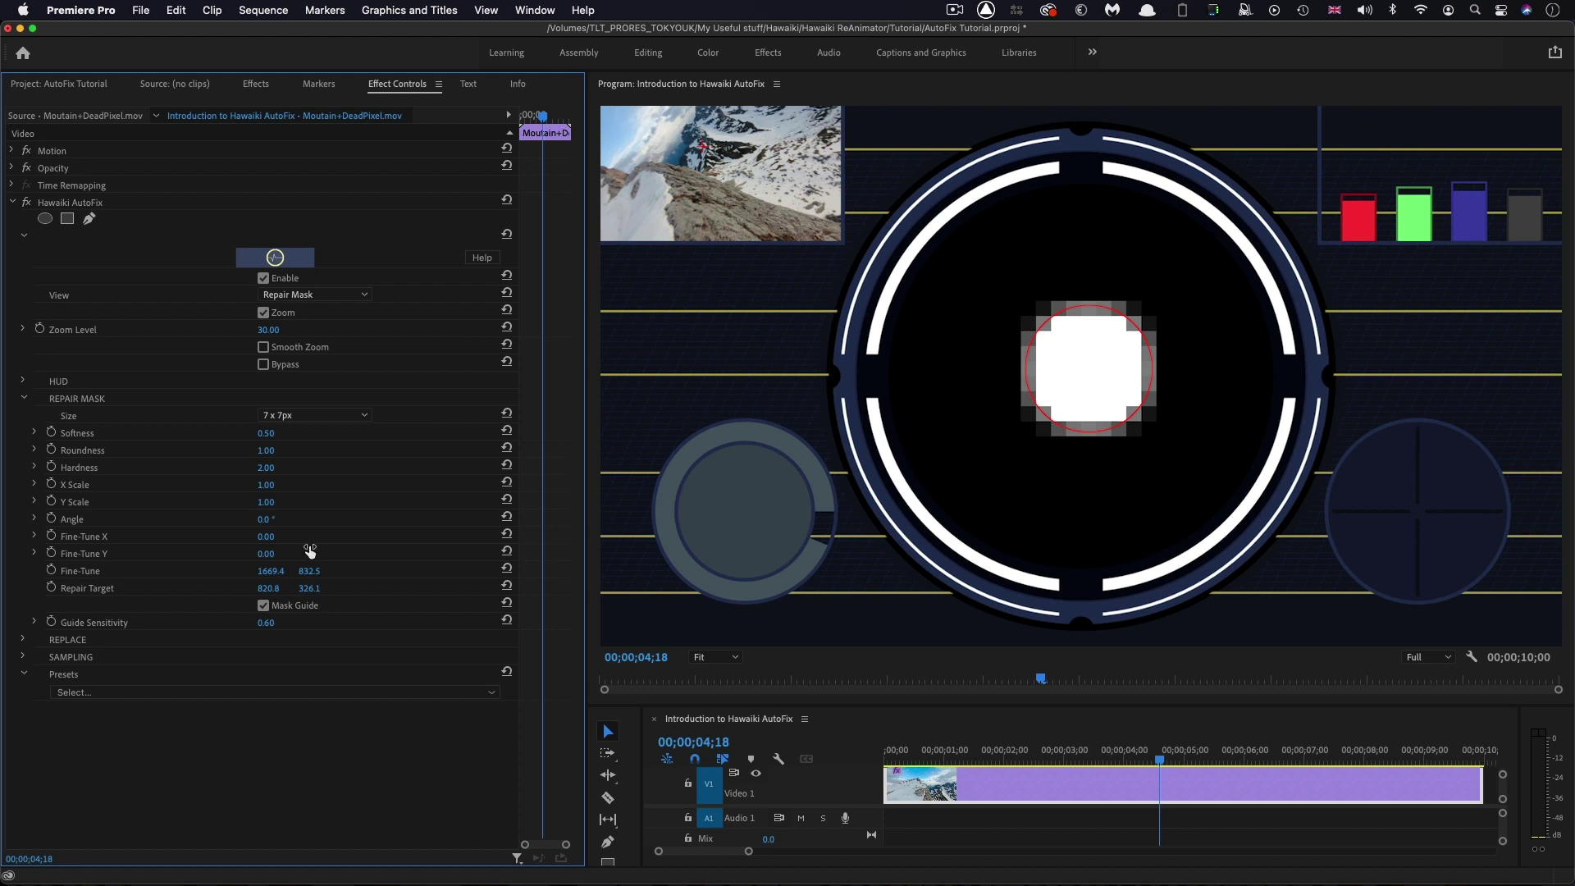
{"action": "mouse_move", "coordinate": [265, 433]}
{"action": "left_mouse_down"}
{"action": "mouse_move", "coordinate": [356, 433]}
{"action": "mouse_move", "coordinate": [245, 450]}
{"action": "left_mouse_up"}
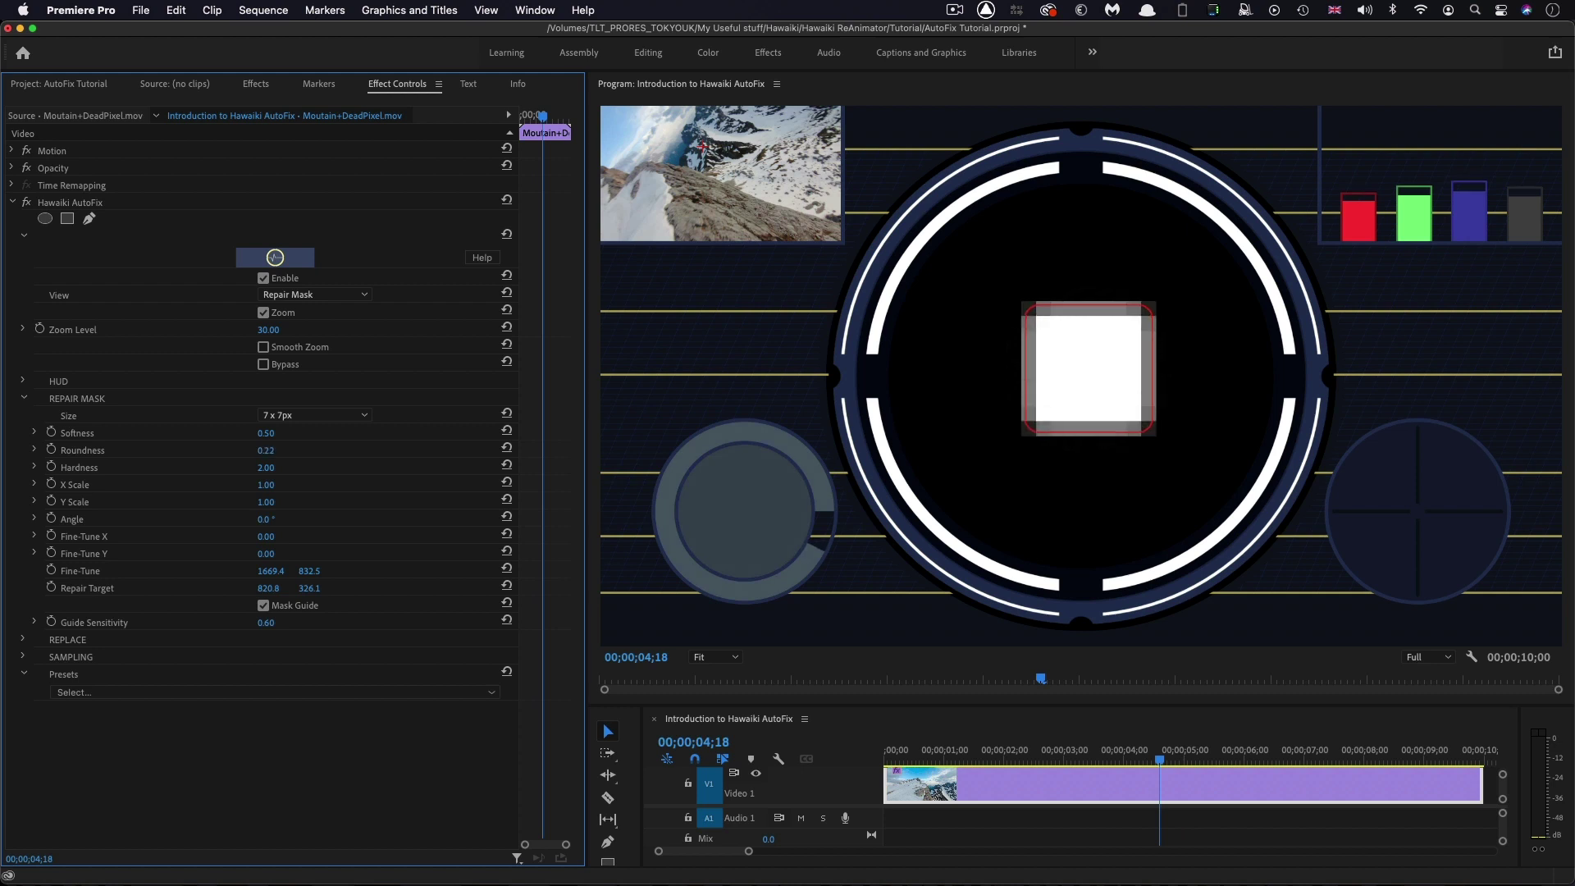
{"action": "left_click_drag", "start_coordinate": [266, 450], "coordinate": [279, 519]}
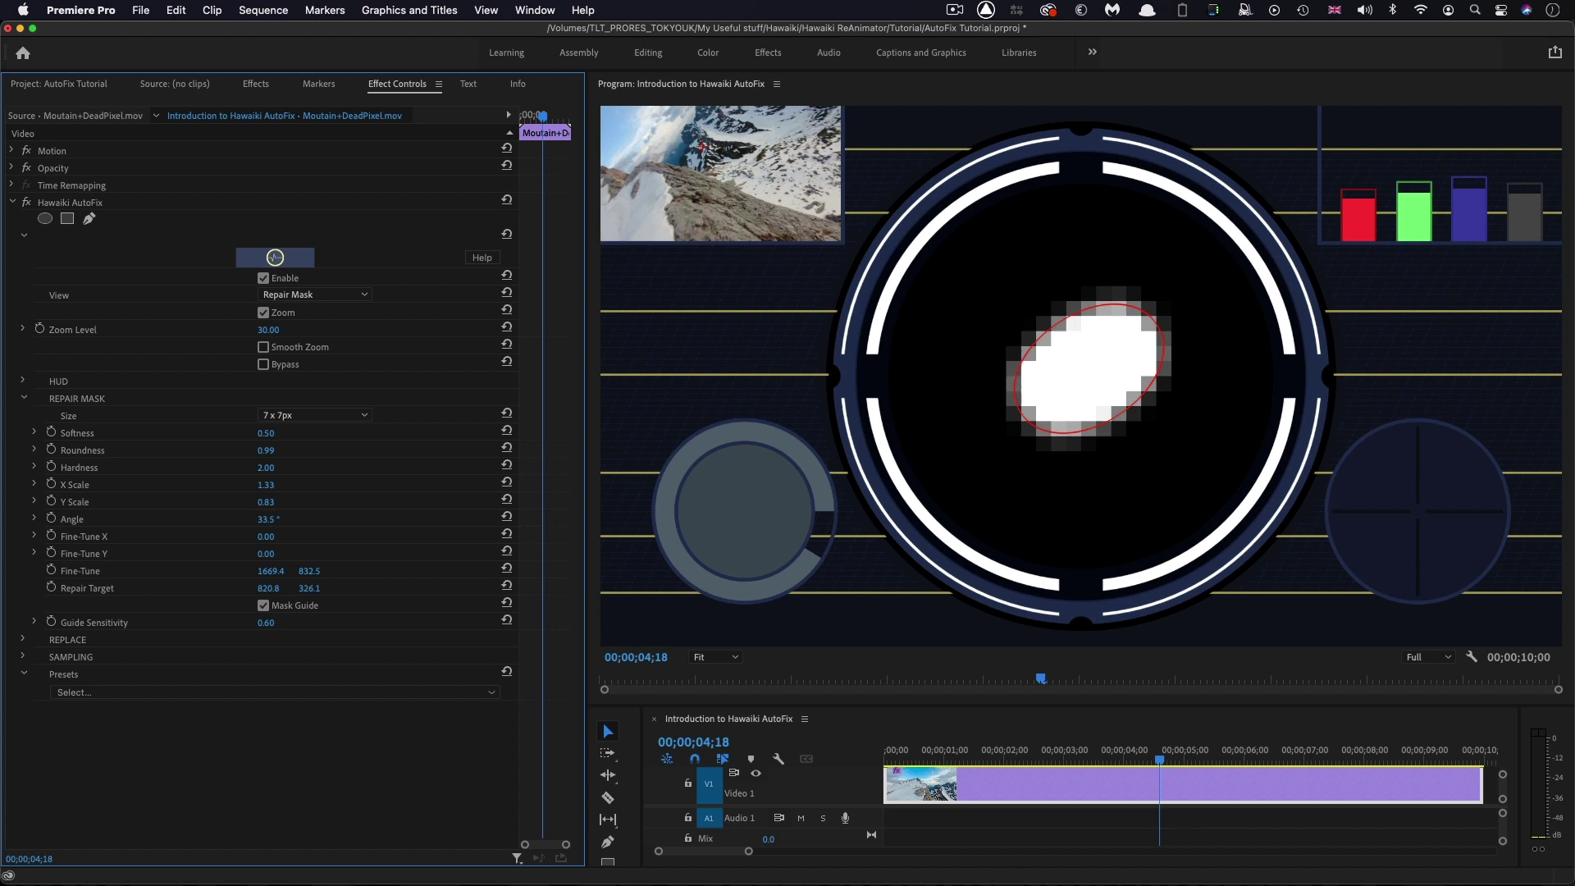
{"action": "left_click_drag", "start_coordinate": [266, 519], "coordinate": [302, 519]}
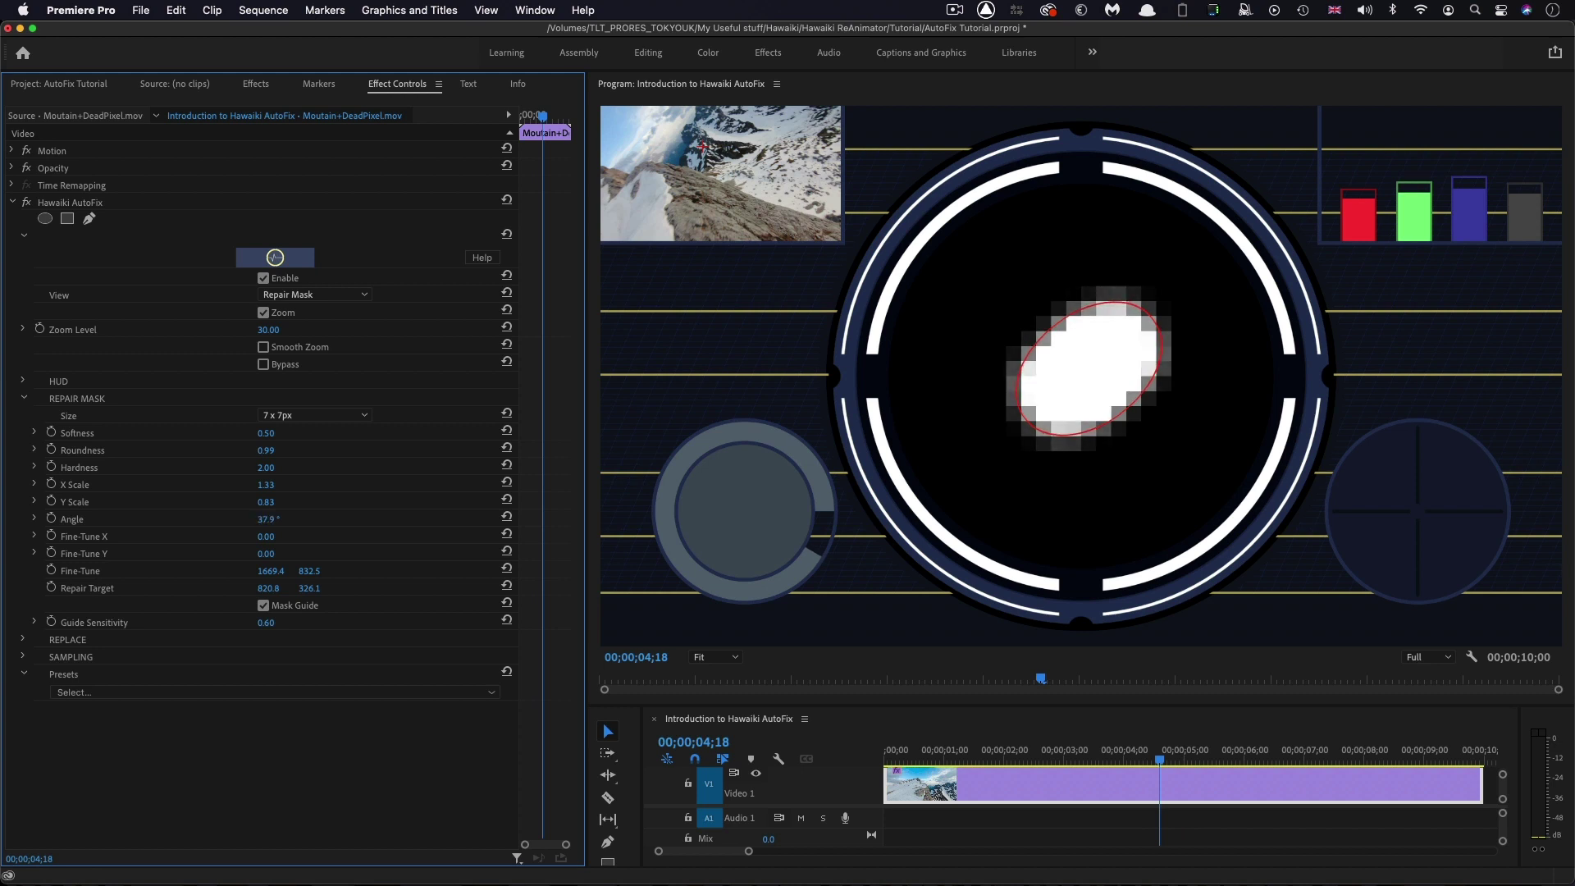
{"action": "left_click", "coordinate": [274, 257]}
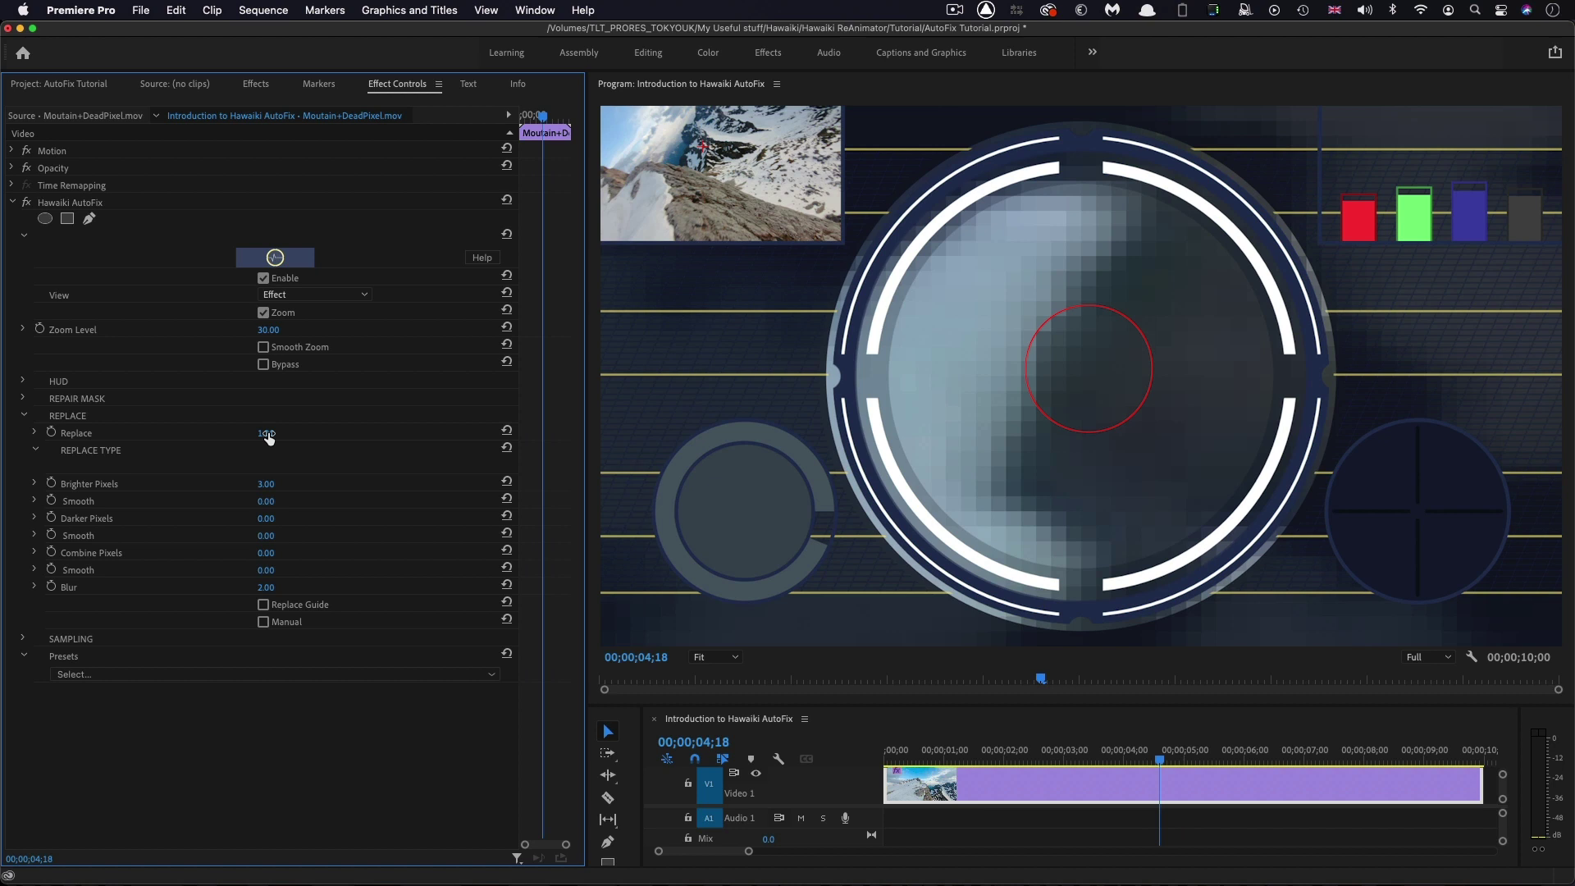
- Show the replace guide, try Replace at 2.00, then return Replace to 1.00
{"action": "left_click", "coordinate": [263, 606]}
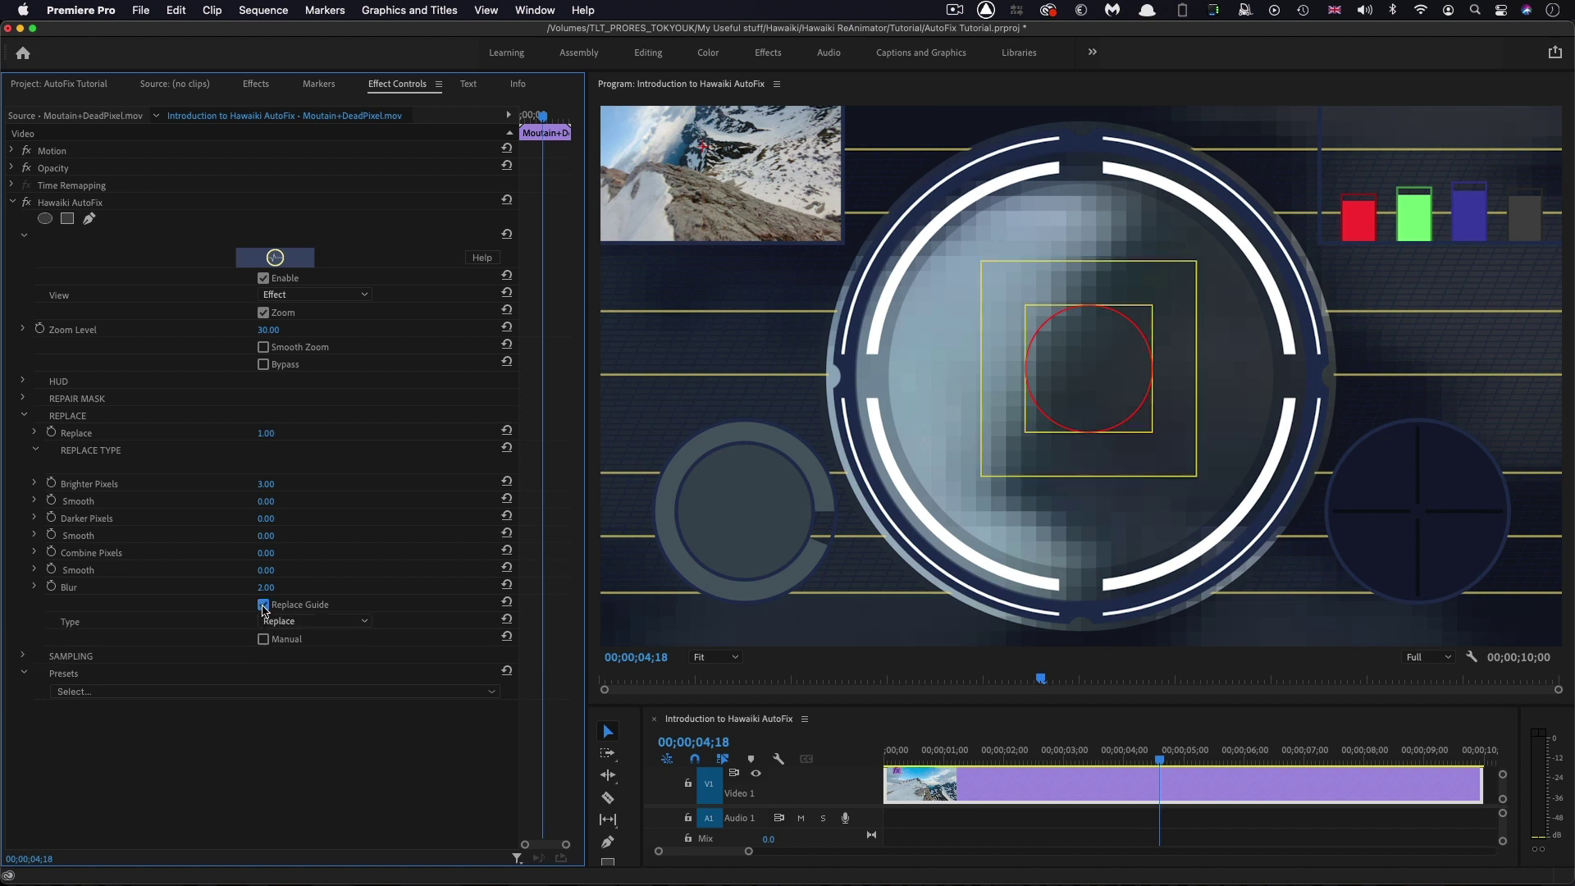
{"action": "mouse_move", "coordinate": [266, 433]}
{"action": "left_mouse_down"}
{"action": "mouse_move", "coordinate": [282, 433]}
{"action": "mouse_move", "coordinate": [250, 433]}
{"action": "left_mouse_up"}
{"action": "left_click", "coordinate": [263, 605]}
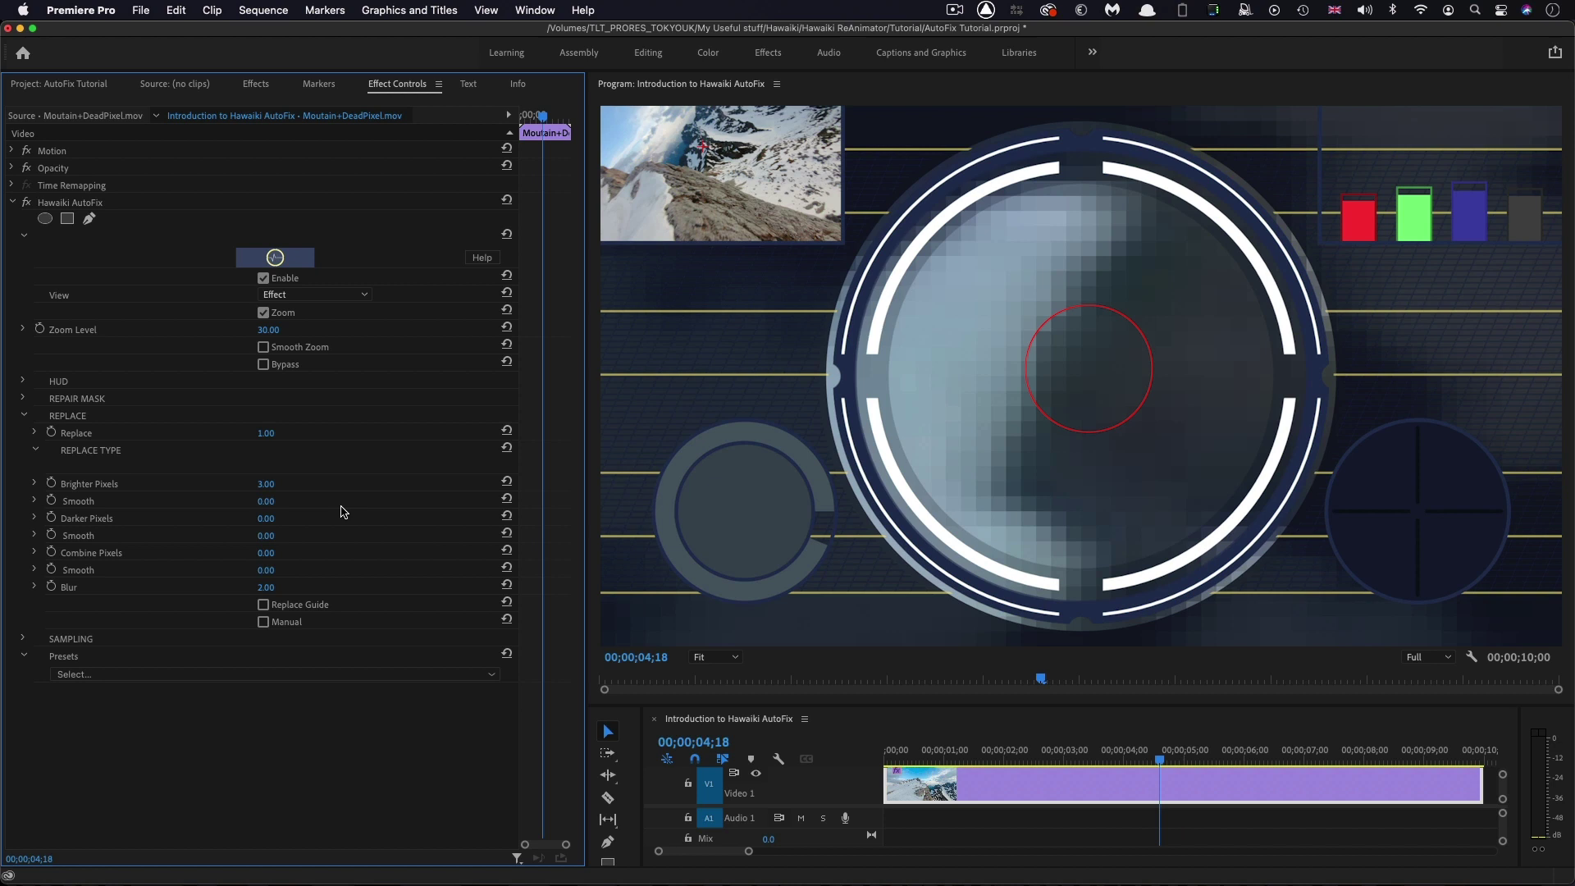
- Try Combine Pixels at 4.70 and 1, return it to 0.00, then adjust a Brighter Pixels replace setting
{"action": "left_click", "coordinate": [266, 552]}
{"action": "type", "text": "4.7"}
{"action": "key", "text": "Return"}
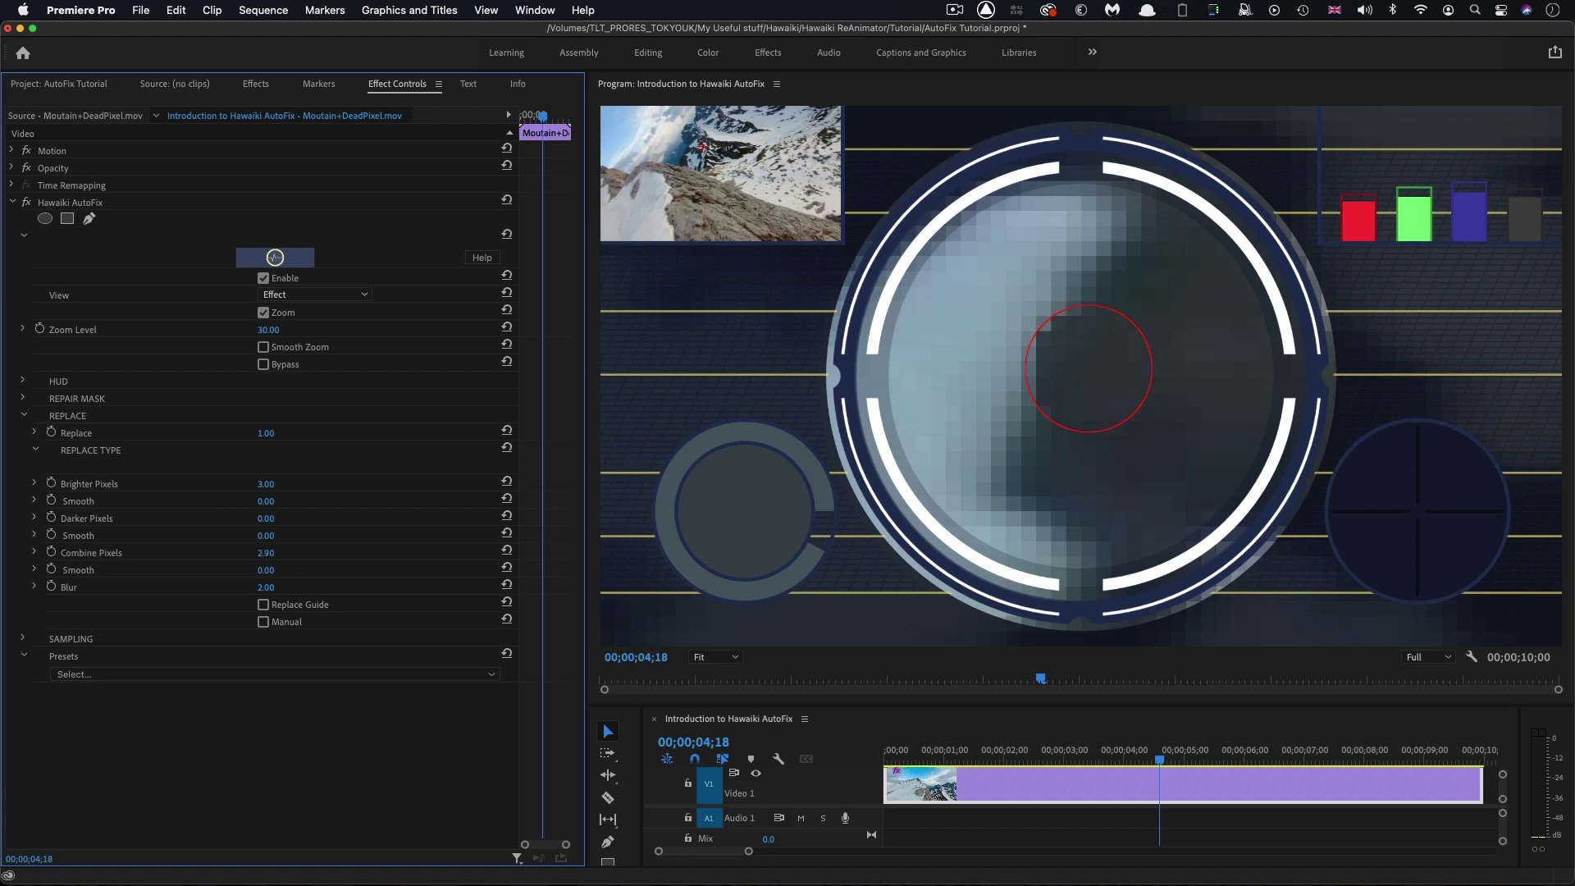
{"action": "type", "text": "1"}
{"action": "key", "text": "Return"}
{"action": "left_click_drag", "start_coordinate": [281, 557], "coordinate": [246, 557]}
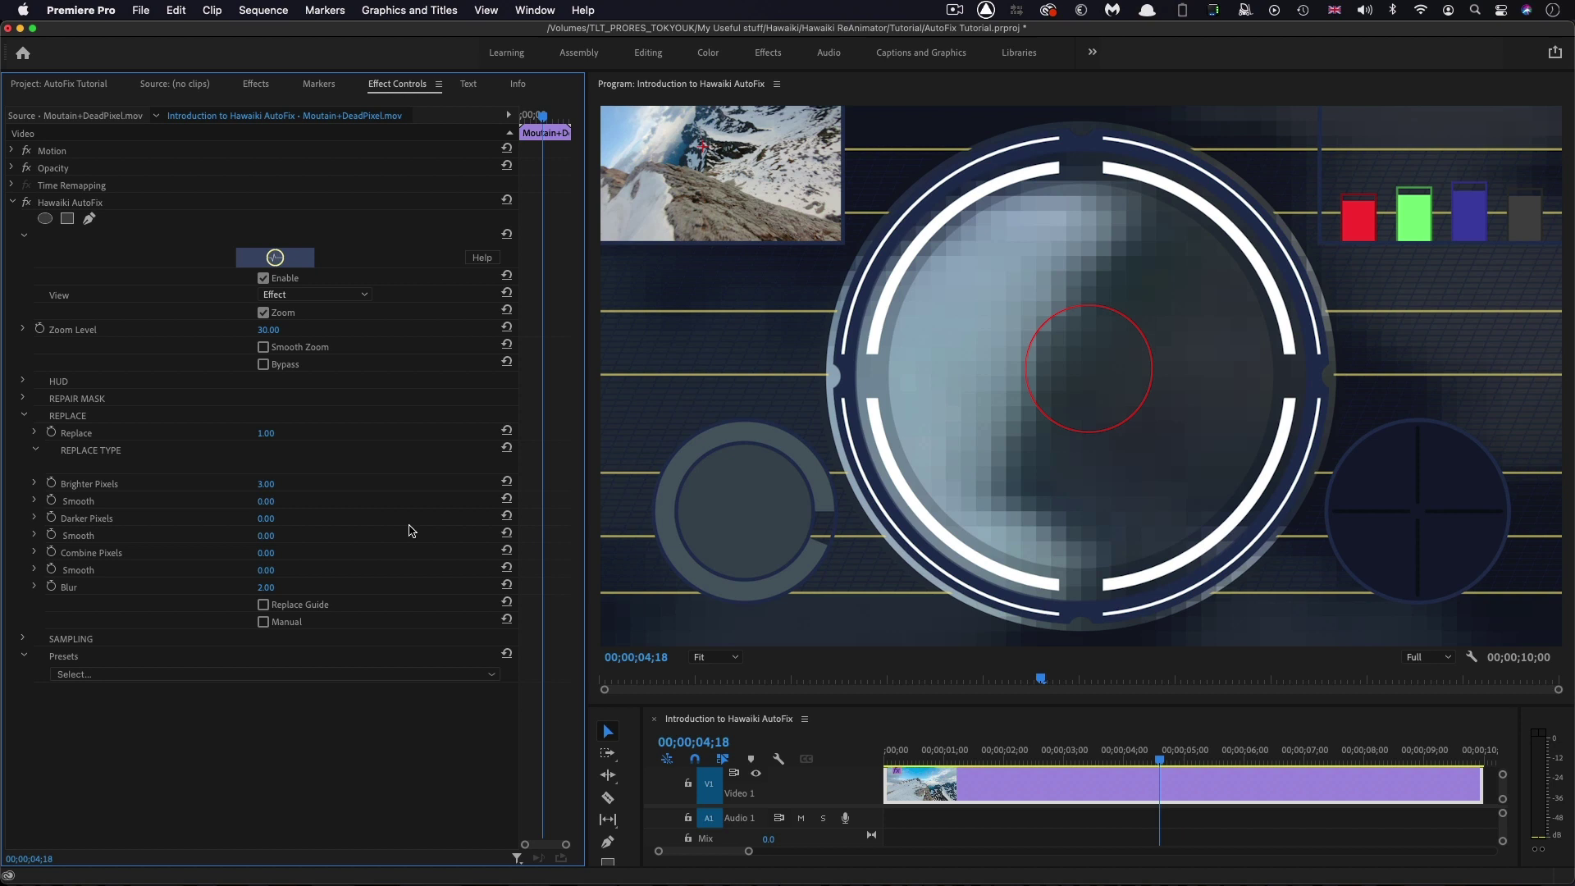
{"action": "left_click_drag", "start_coordinate": [268, 509], "coordinate": [419, 547]}
{"action": "left_click", "coordinate": [264, 623]}
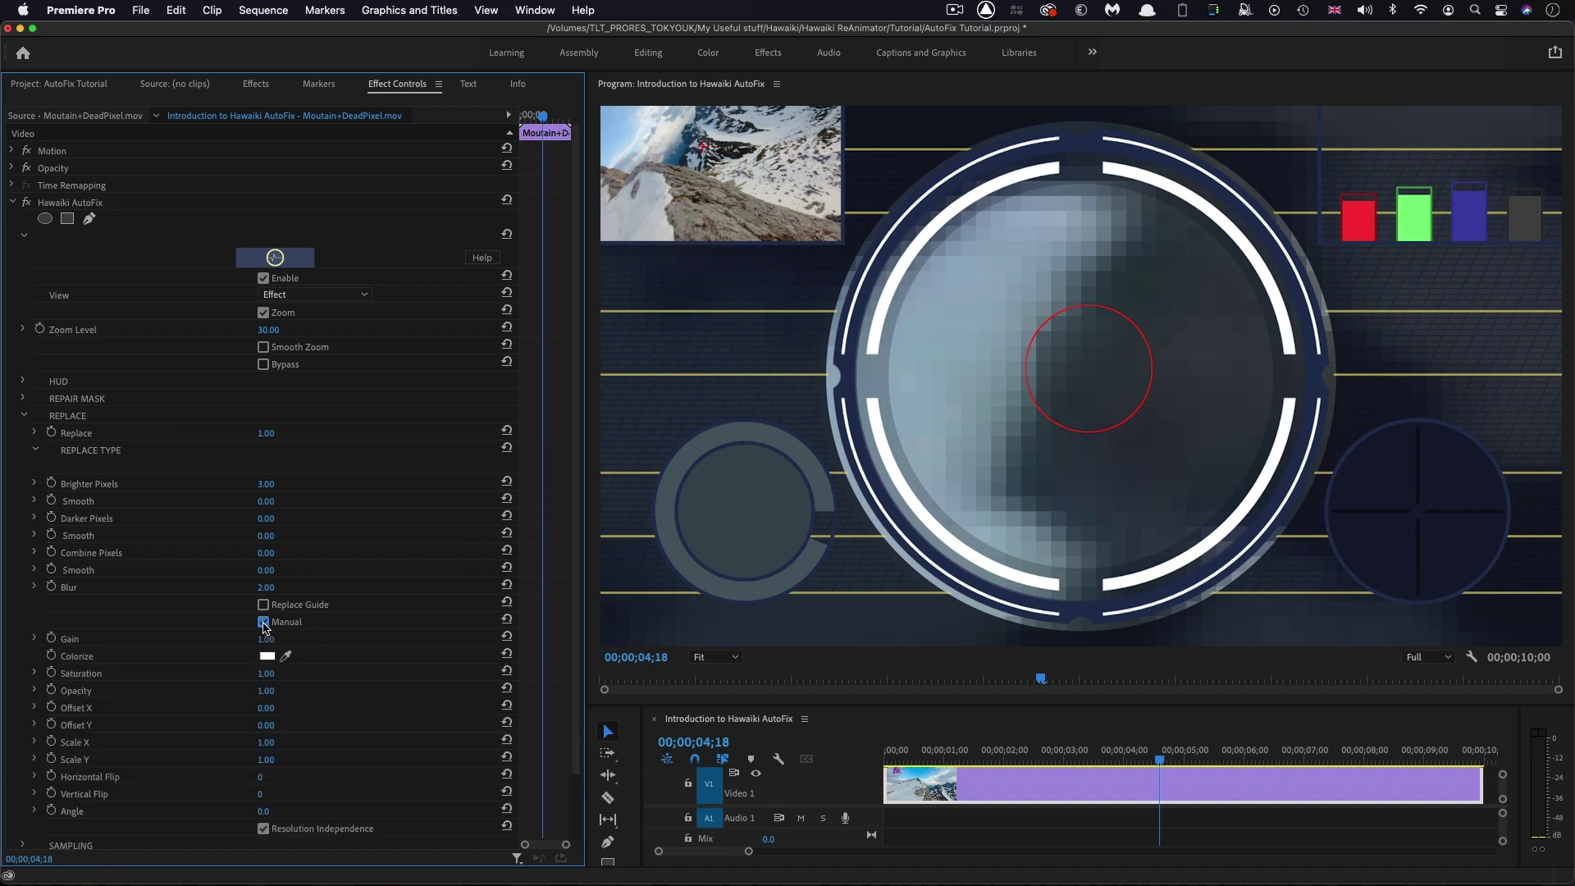
{"action": "left_click_drag", "start_coordinate": [578, 544], "coordinate": [585, 693]}
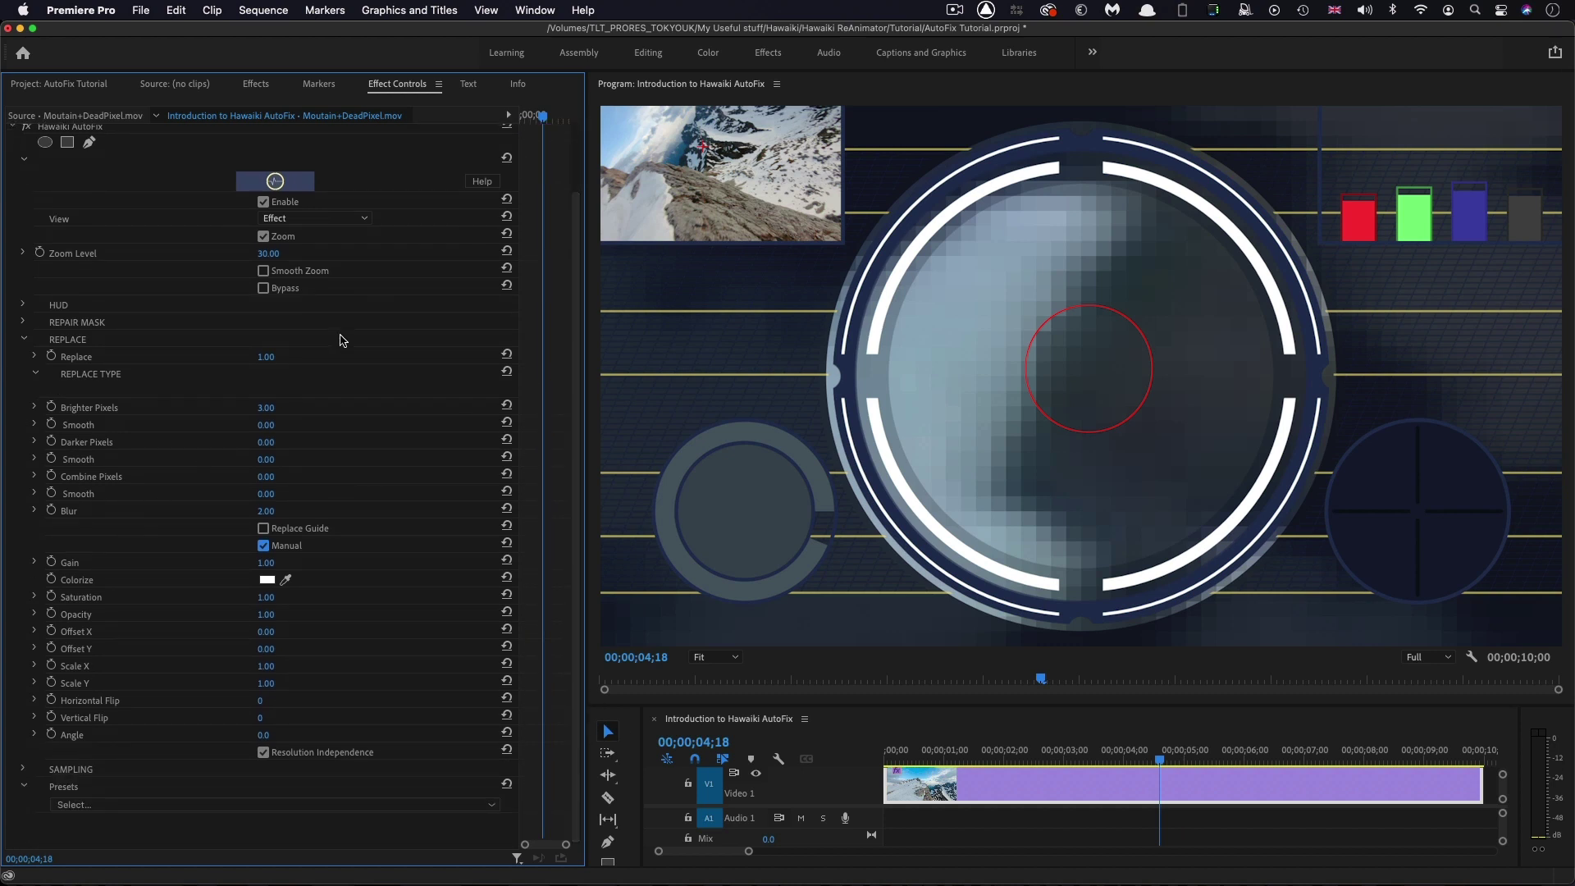
{"action": "left_click_drag", "start_coordinate": [265, 358], "coordinate": [229, 357]}
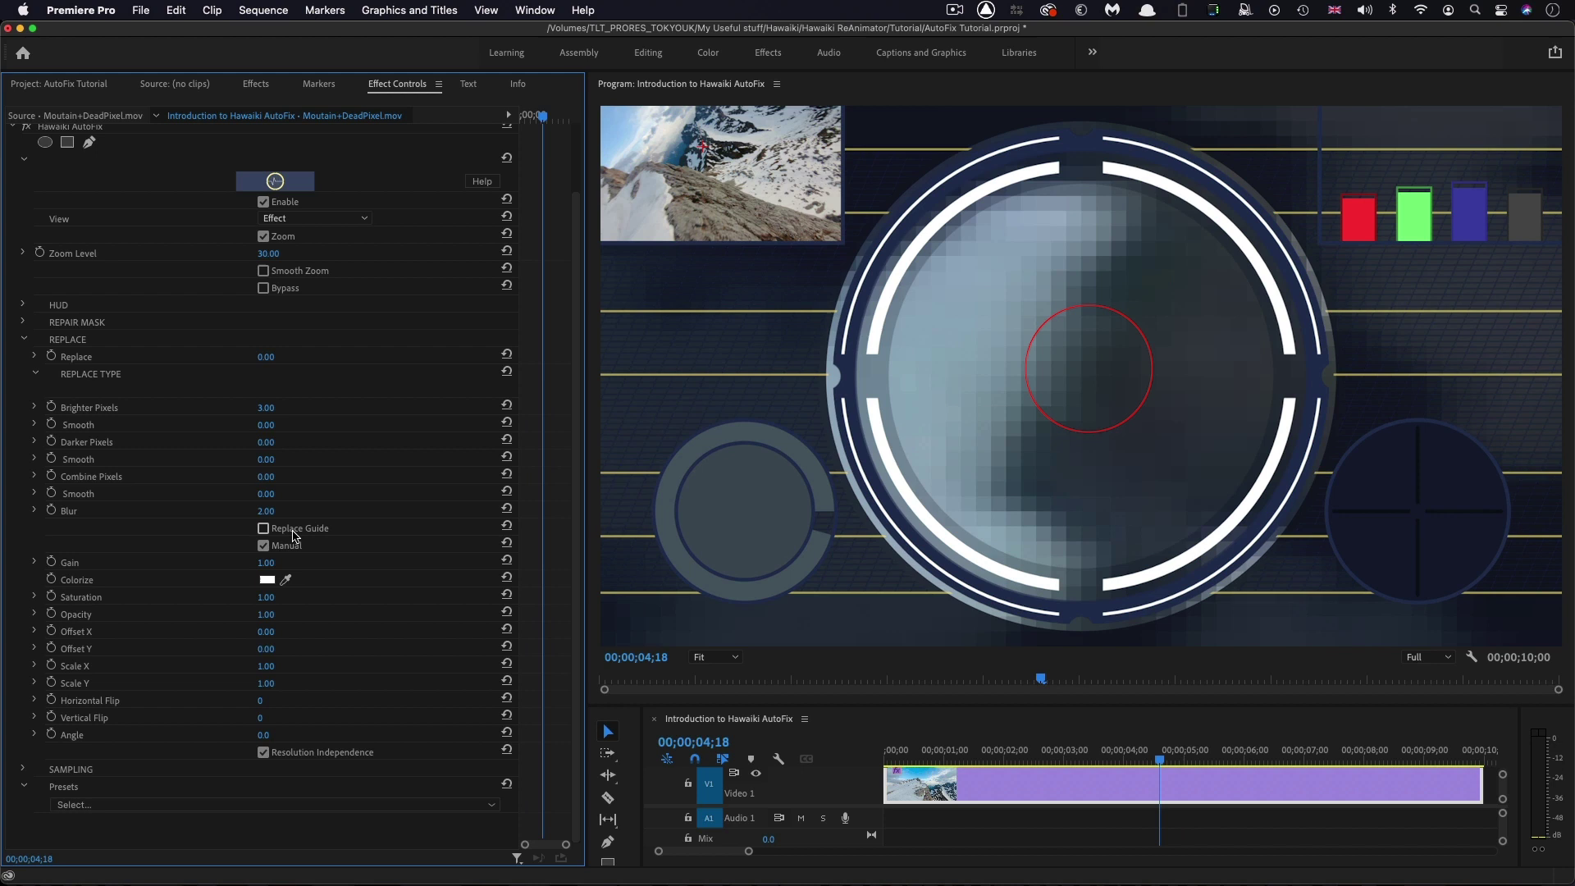
{"action": "left_click_drag", "start_coordinate": [265, 512], "coordinate": [246, 512]}
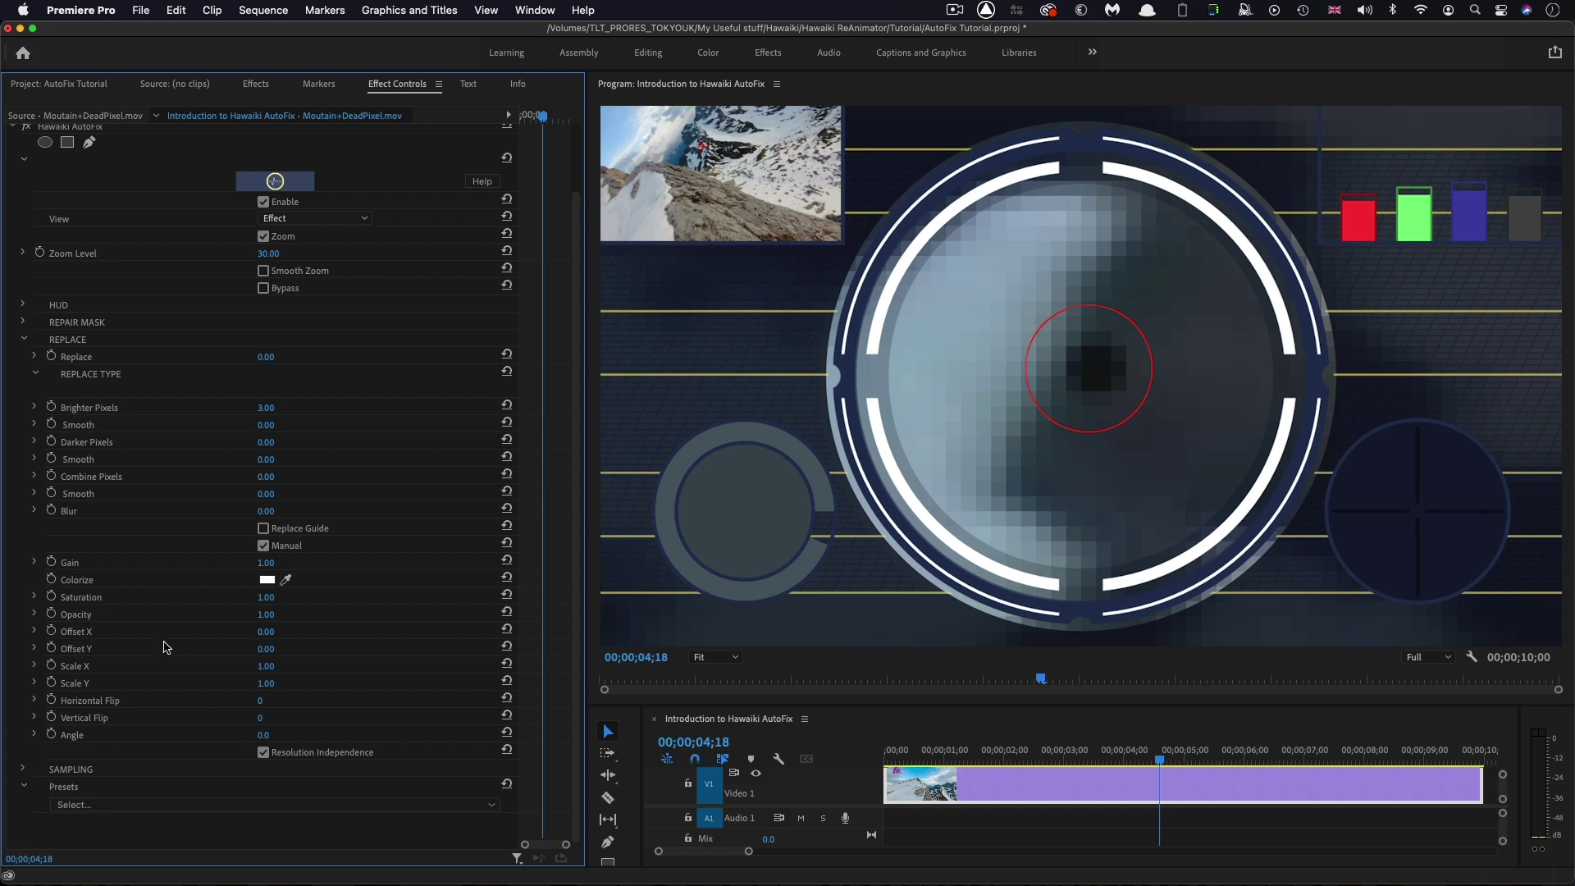
{"action": "mouse_move", "coordinate": [266, 631]}
{"action": "left_mouse_down"}
{"action": "mouse_move", "coordinate": [252, 631]}
{"action": "mouse_move", "coordinate": [269, 632]}
{"action": "left_mouse_up"}
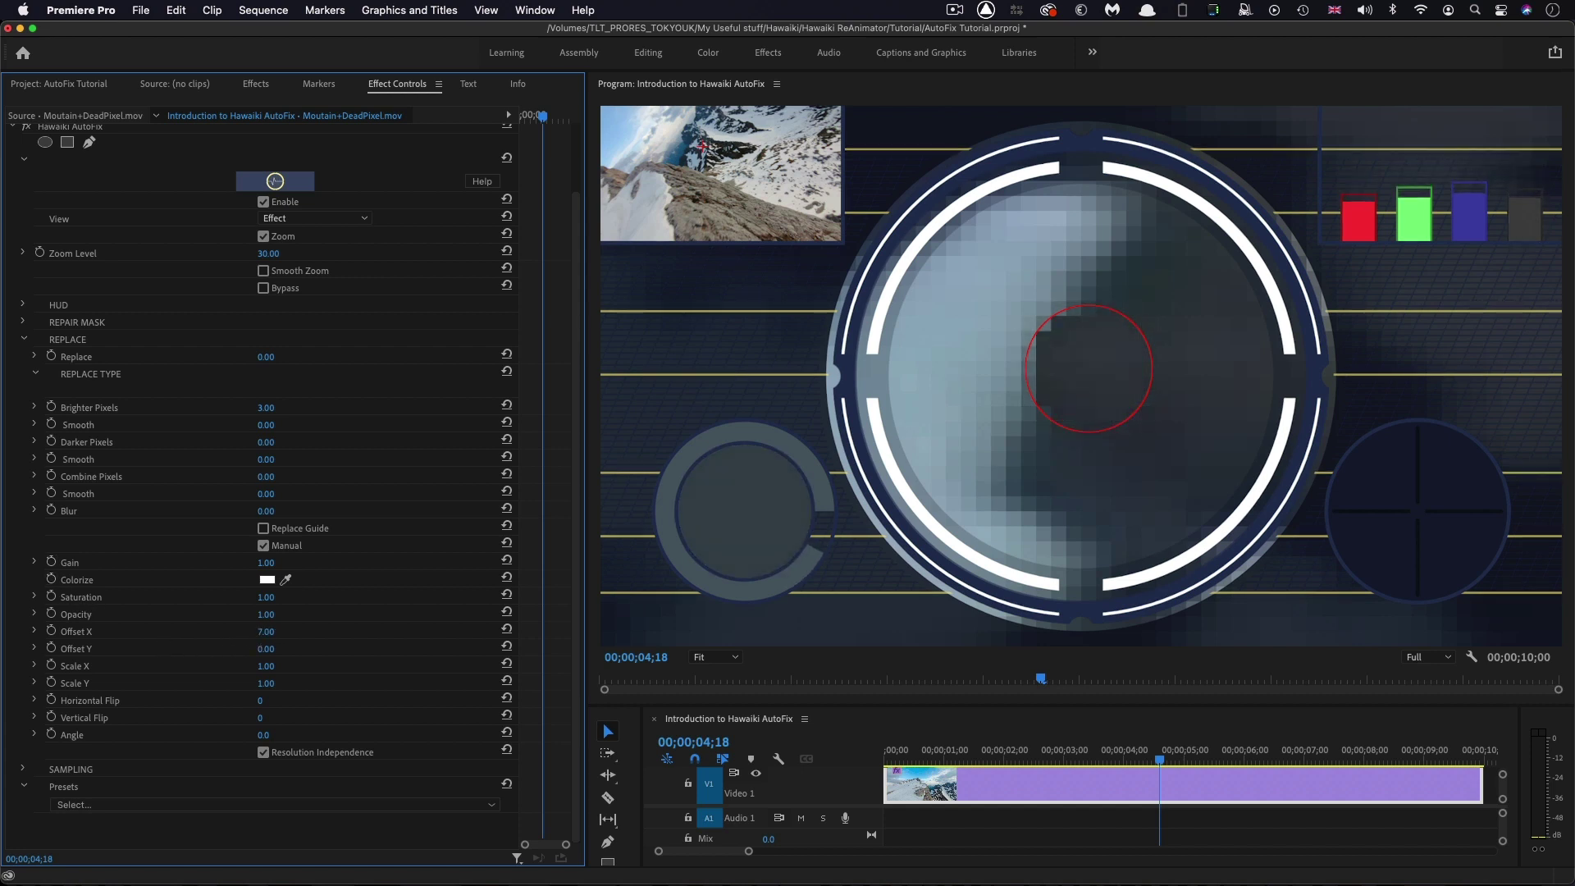
{"action": "left_click_drag", "start_coordinate": [269, 632], "coordinate": [250, 666]}
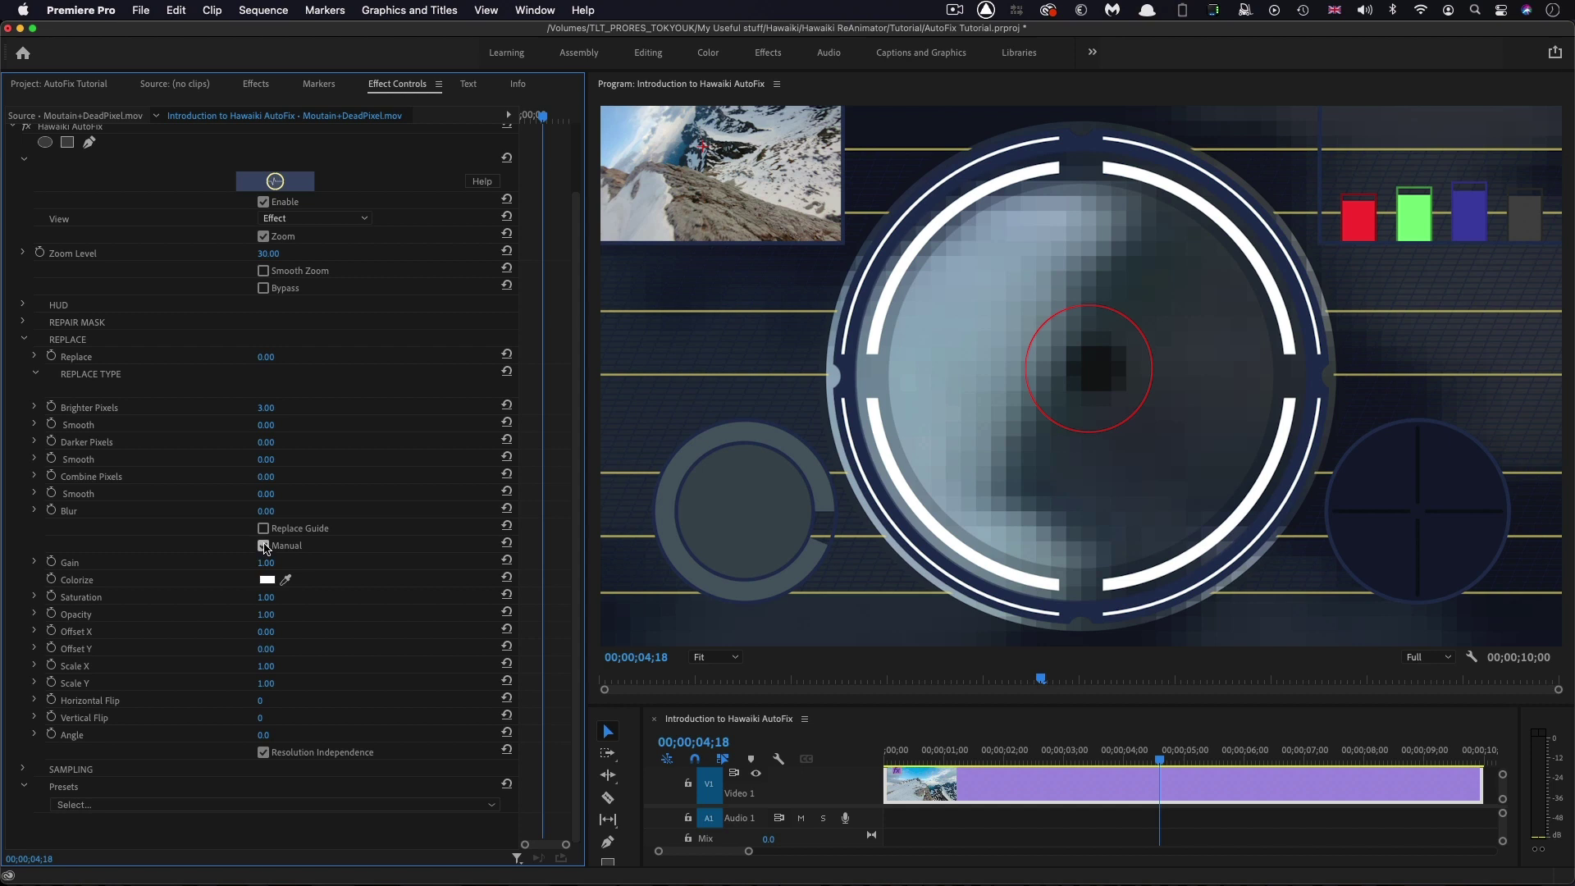
- Turn manual replacement off, expand the HUD settings, toggle Navigation View, and scale its inset to 0.60
{"action": "left_click", "coordinate": [263, 545]}
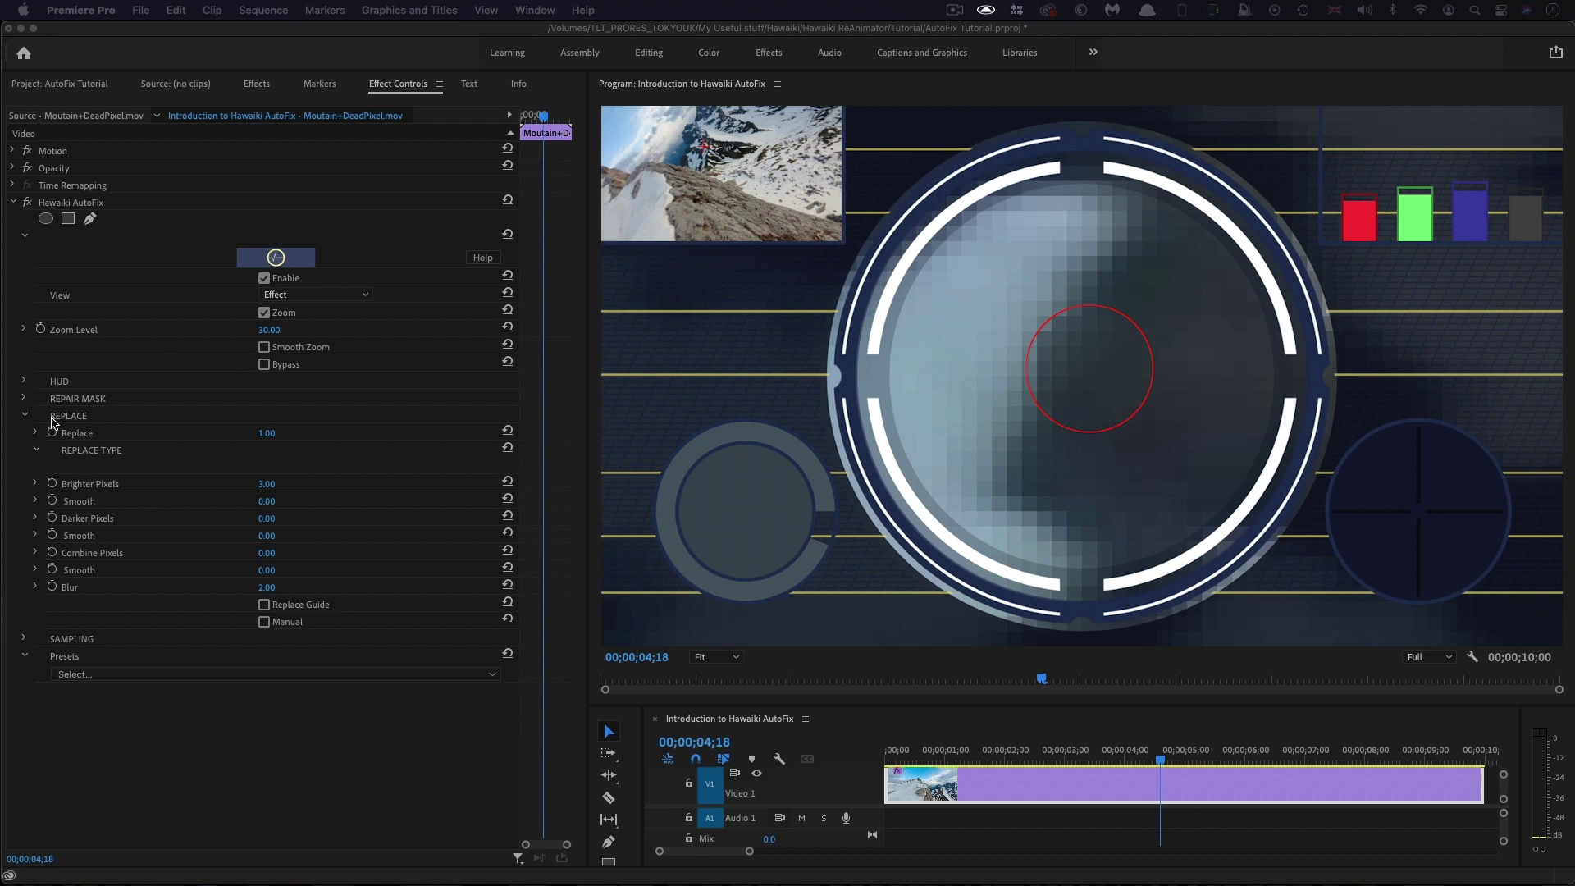
{"action": "left_click", "coordinate": [23, 383]}
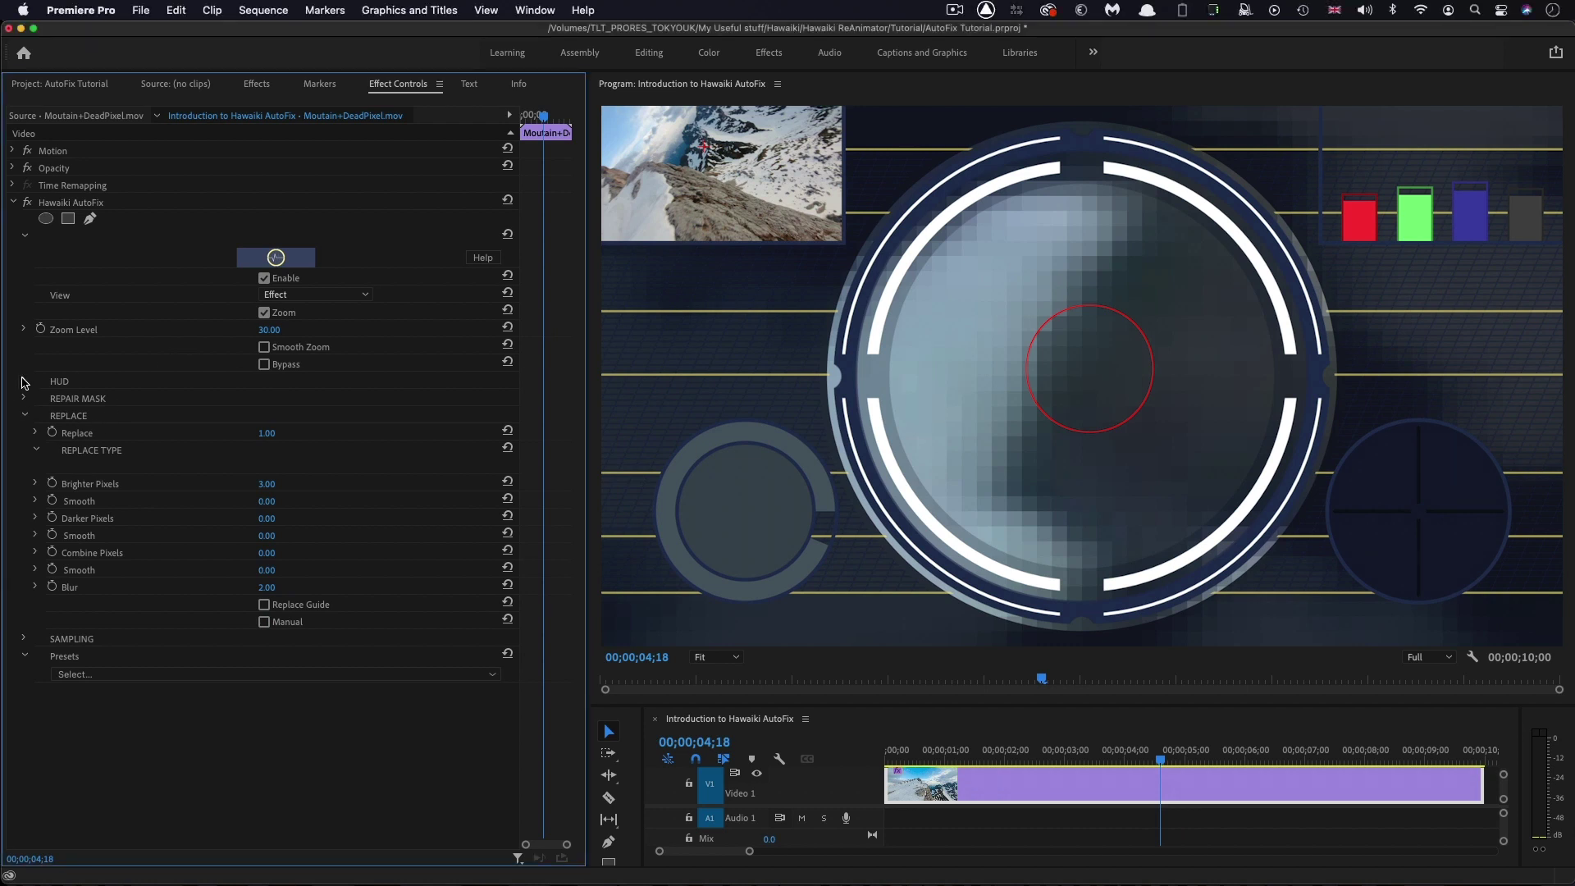
{"action": "left_click", "coordinate": [23, 382]}
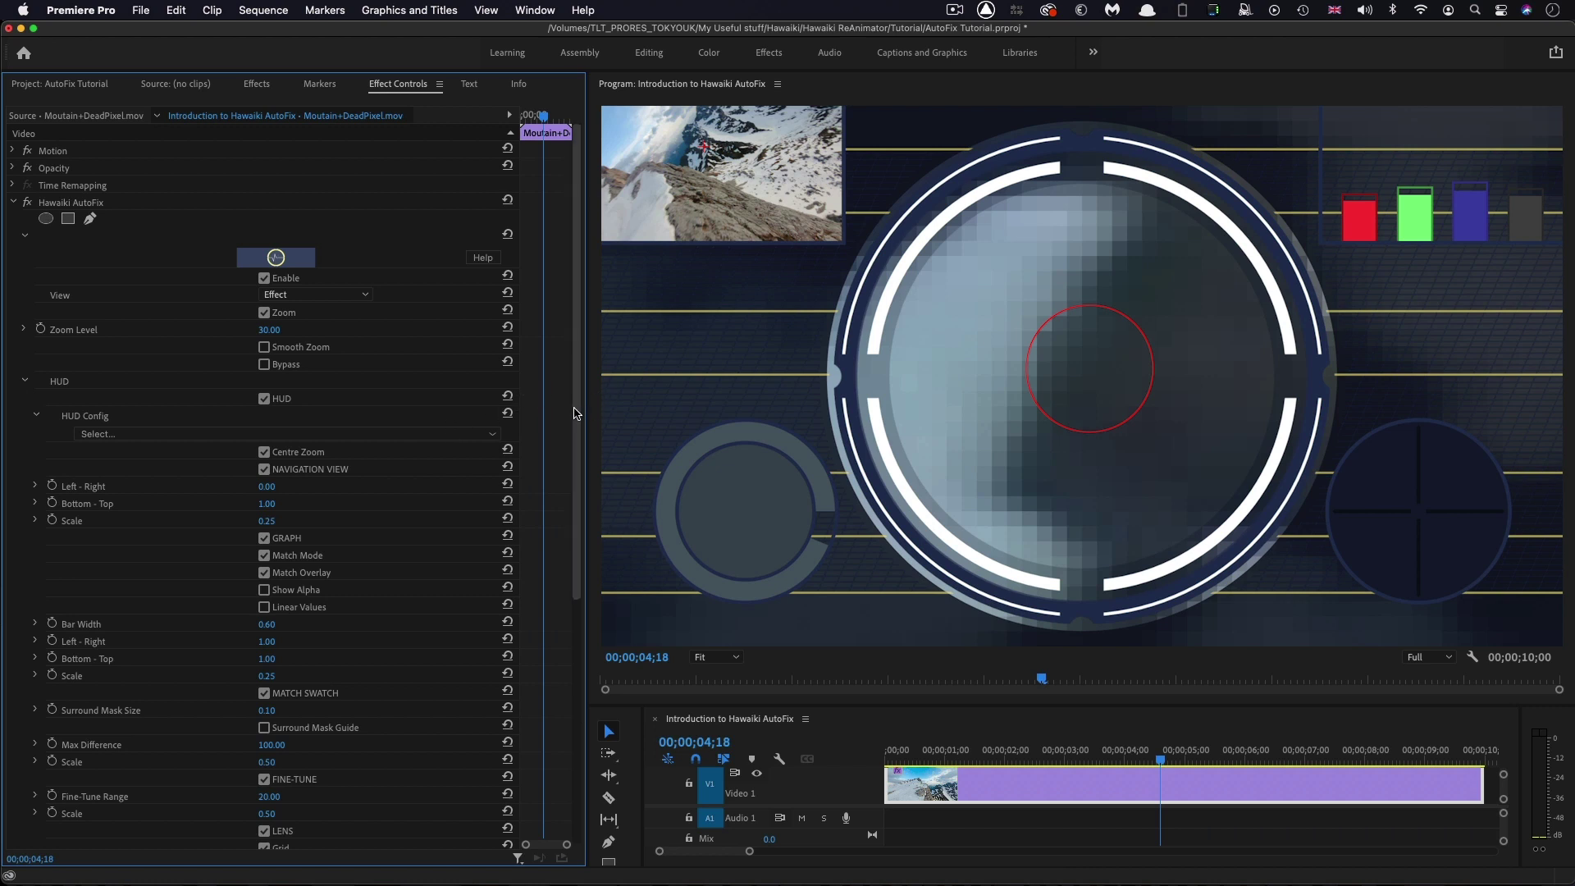
{"action": "left_click_drag", "start_coordinate": [577, 416], "coordinate": [575, 548]}
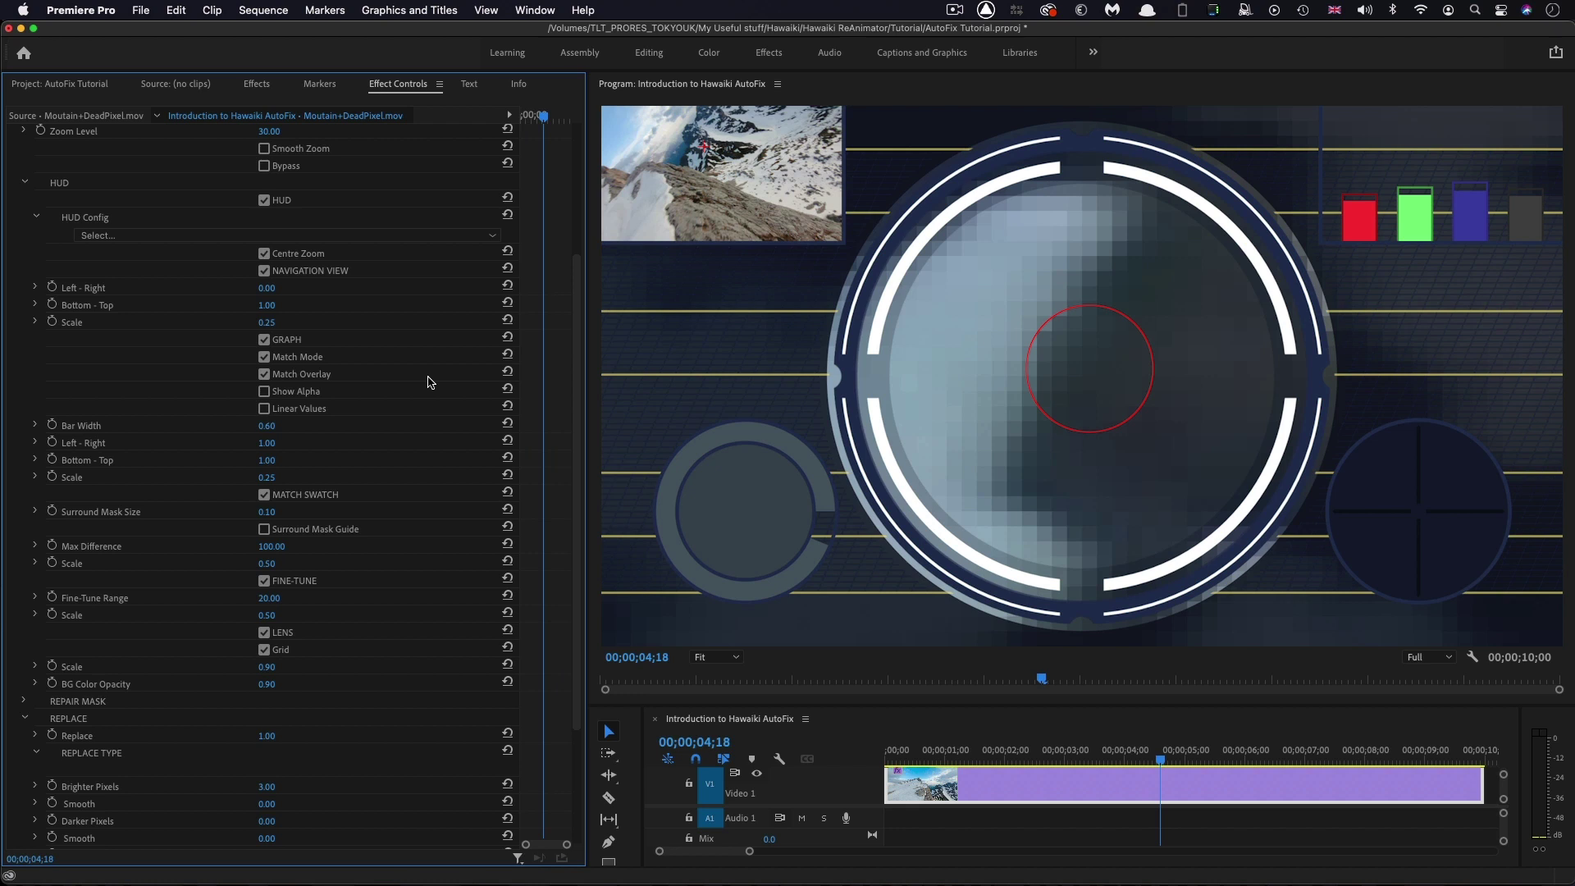
{"action": "left_click", "coordinate": [264, 270]}
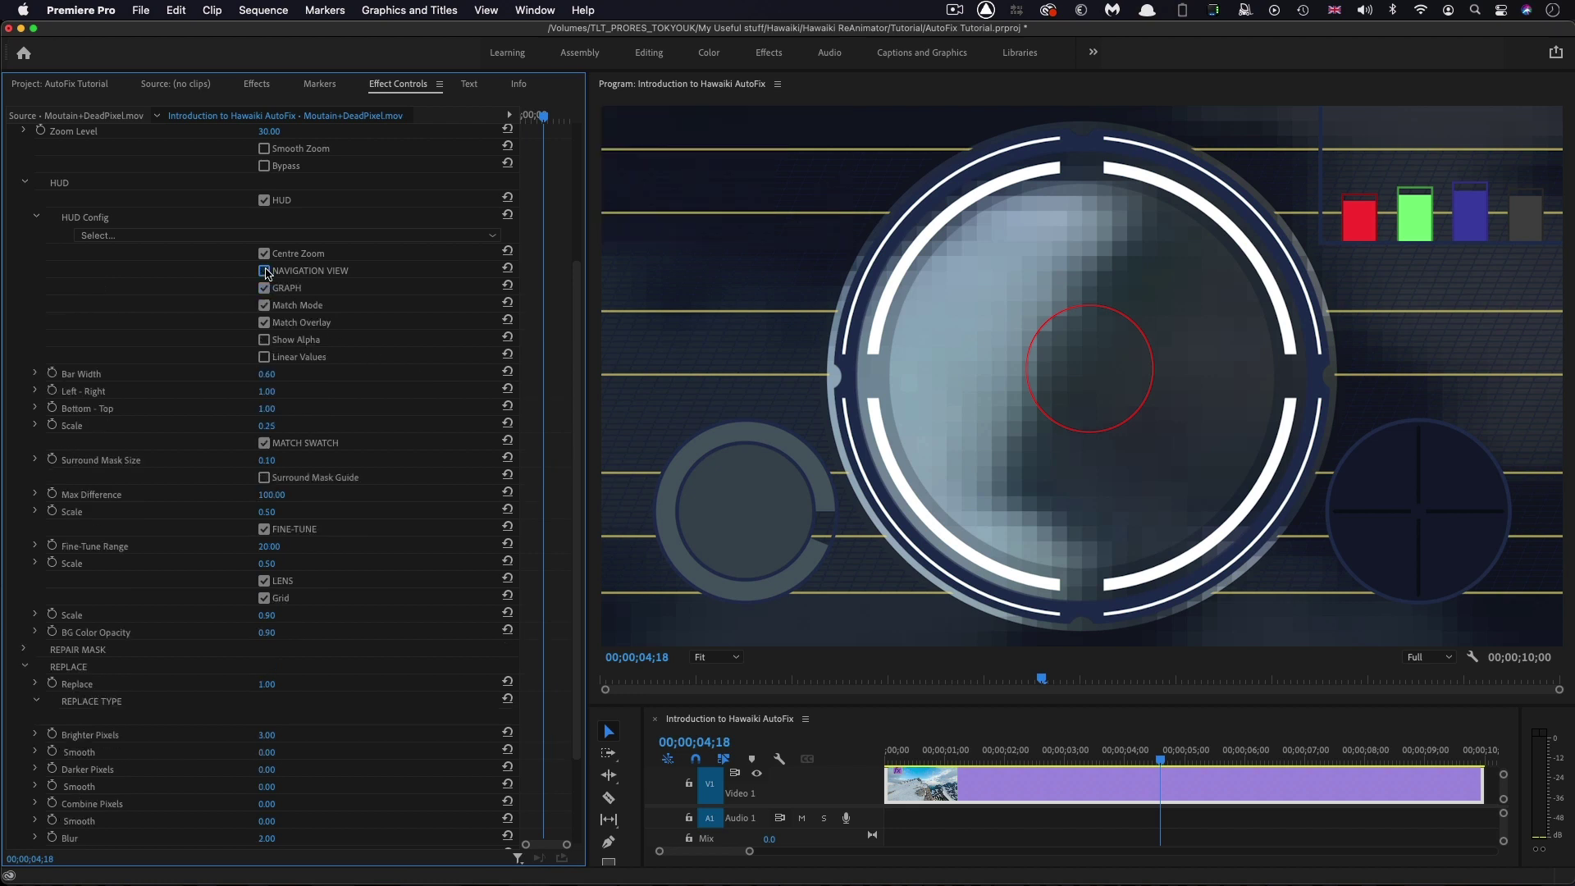
{"action": "left_click", "coordinate": [264, 271]}
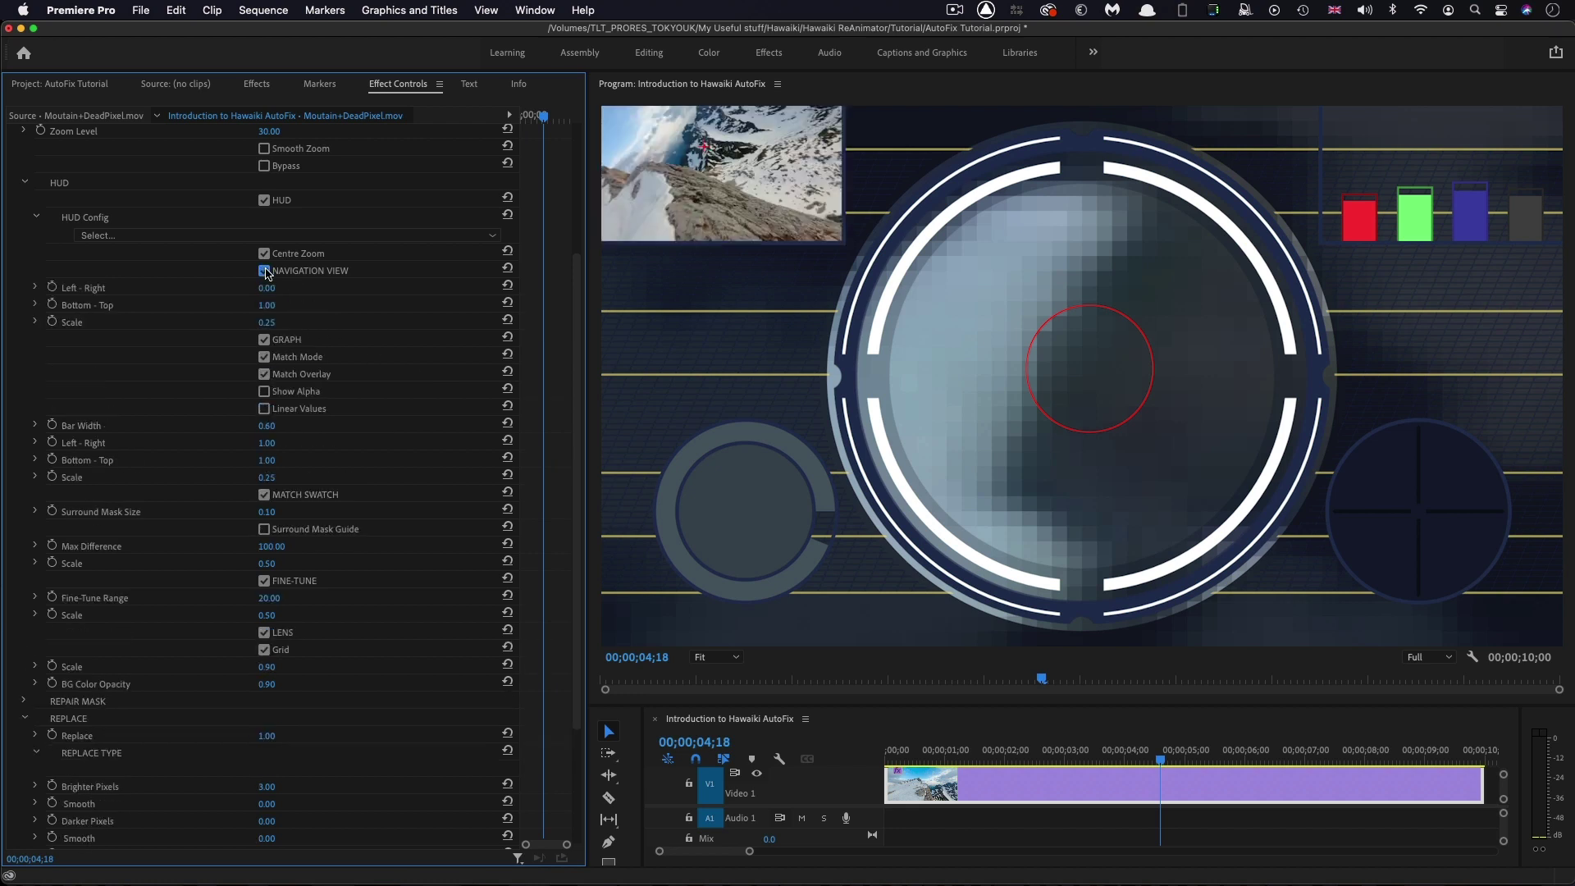
{"action": "left_click_drag", "start_coordinate": [266, 322], "coordinate": [291, 321]}
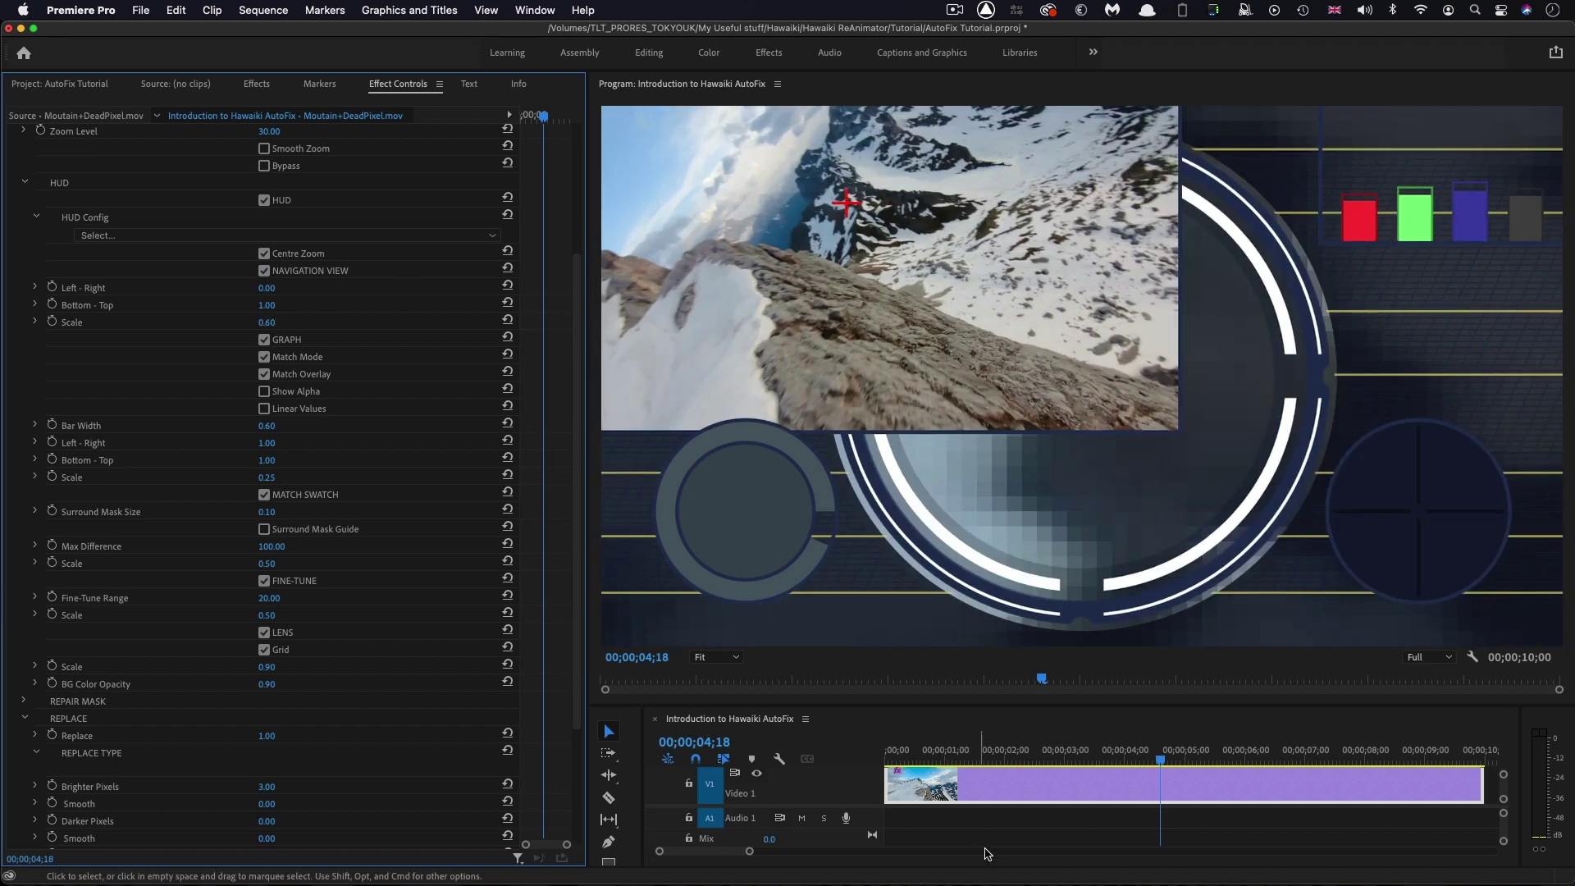
- Go to 00;00;02;16, reset the navigation inset scale to 0.25, and toggle the match swatch and colour bar graph off and on
{"action": "left_click", "coordinate": [1037, 761]}
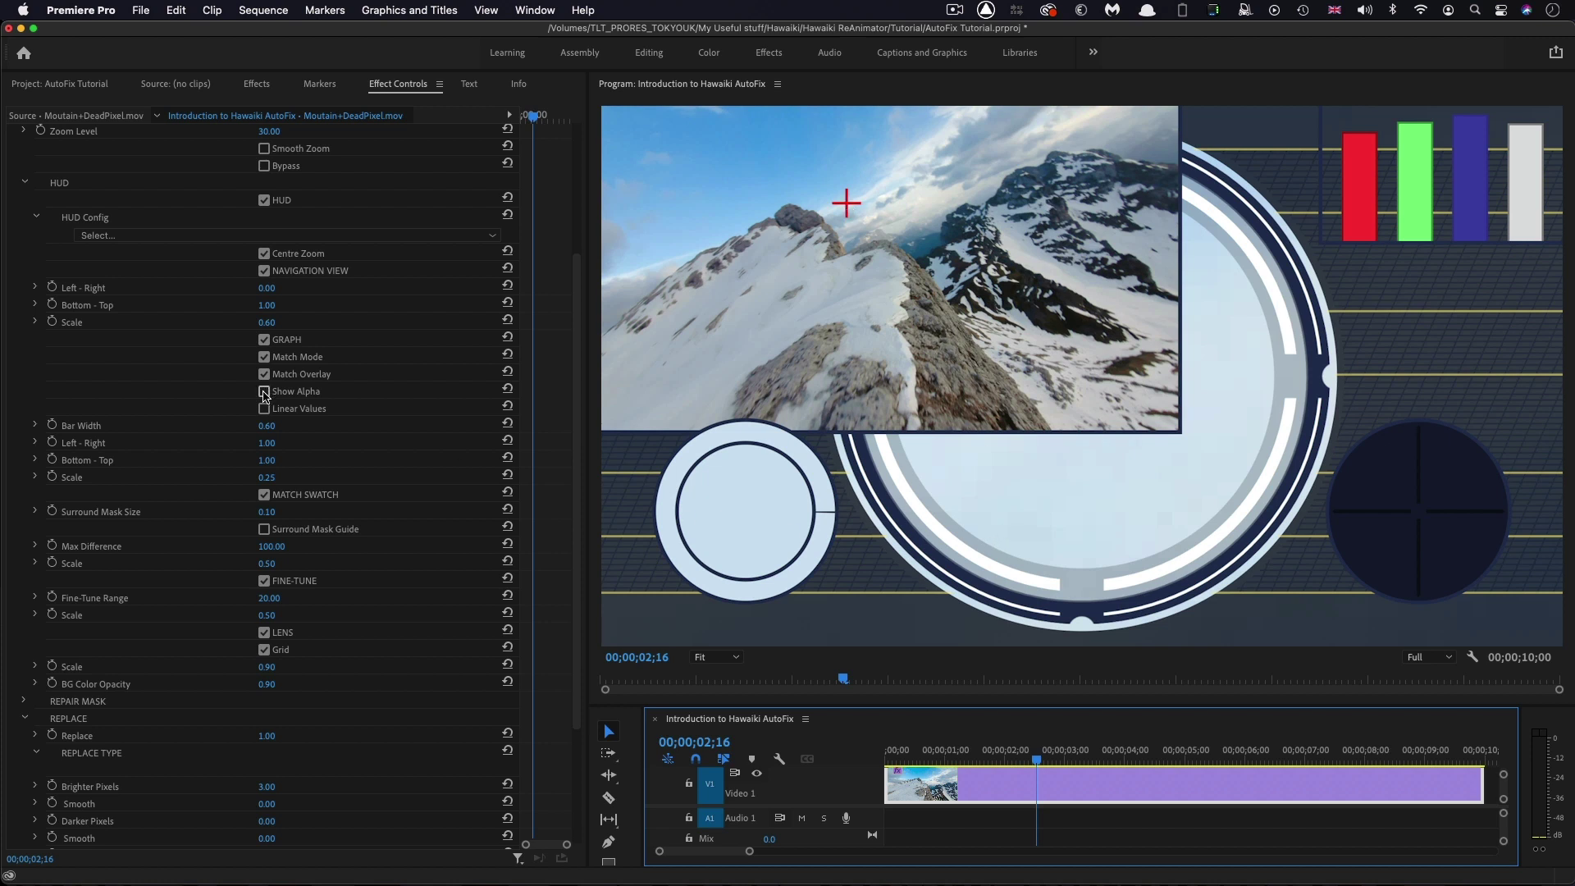
{"action": "left_click", "coordinate": [508, 319]}
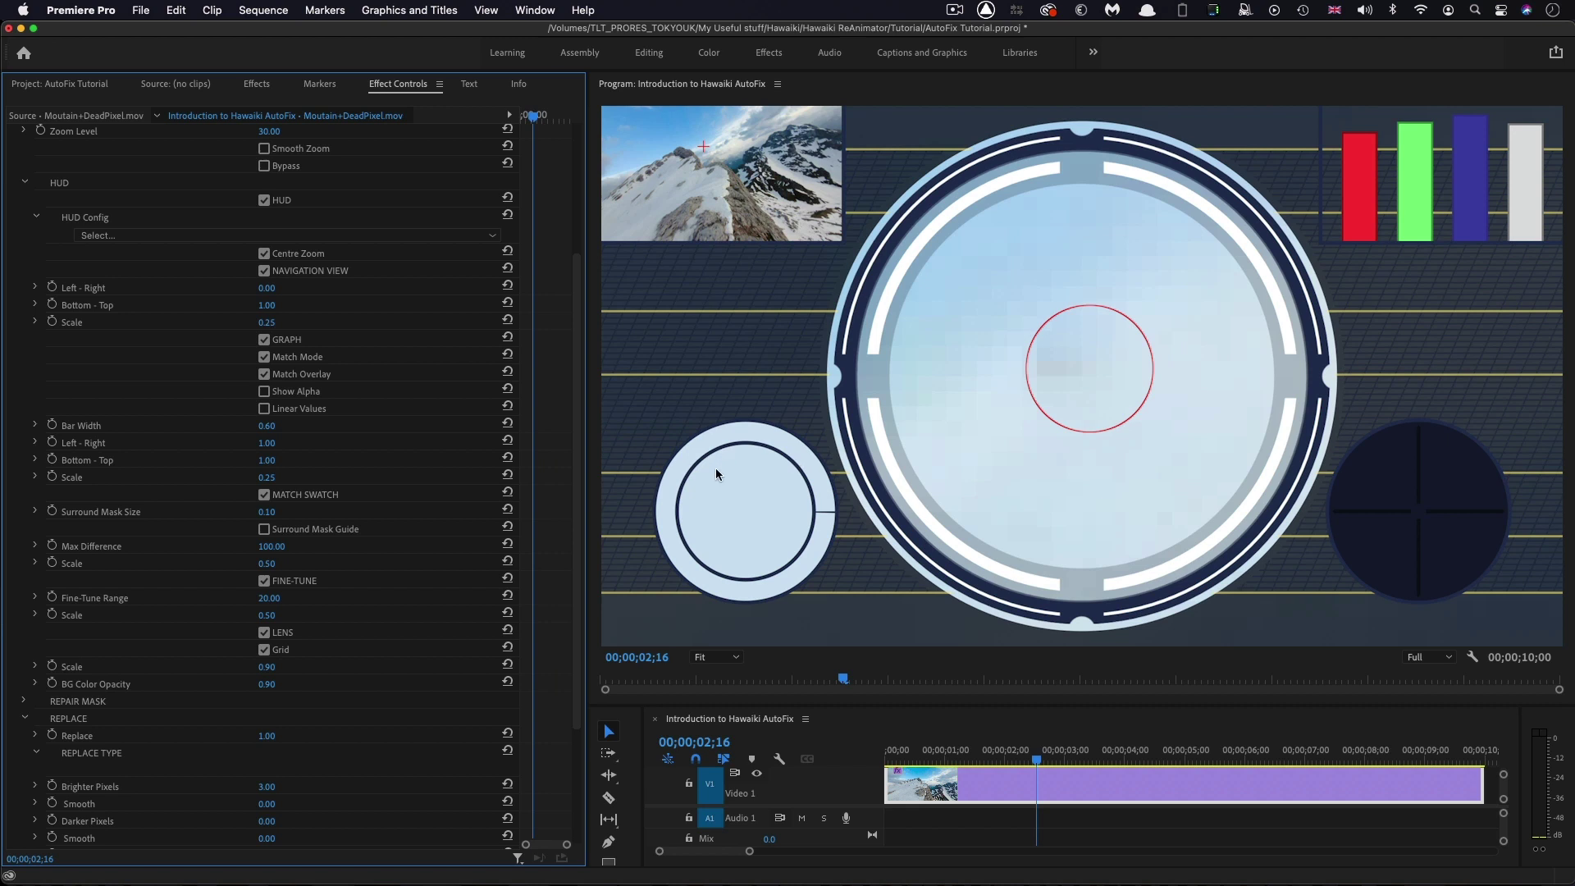
{"action": "left_click", "coordinate": [264, 495]}
{"action": "left_click", "coordinate": [264, 494]}
{"action": "left_click", "coordinate": [264, 339]}
{"action": "left_click", "coordinate": [264, 339]}
- Toggle the fine-tune display, hide the background grid, undo a 1.00 background opacity, and open HUD presets
{"action": "left_click", "coordinate": [264, 581]}
{"action": "left_click", "coordinate": [264, 580]}
{"action": "left_click", "coordinate": [264, 649]}
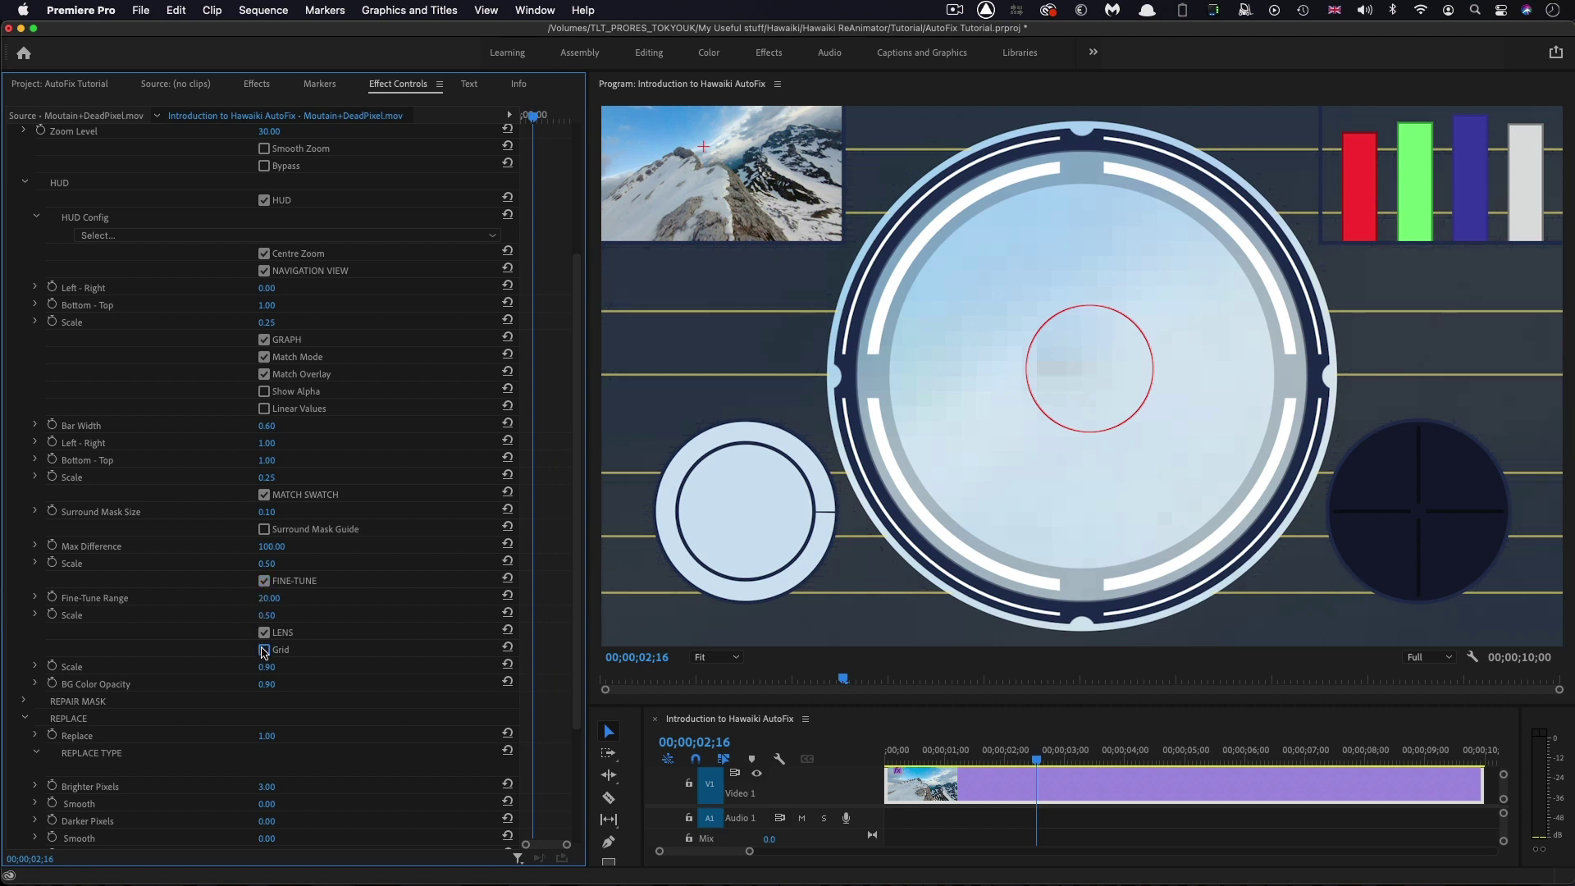
{"action": "left_click", "coordinate": [267, 684]}
{"action": "type", "text": "1"}
{"action": "key", "text": "Return"}
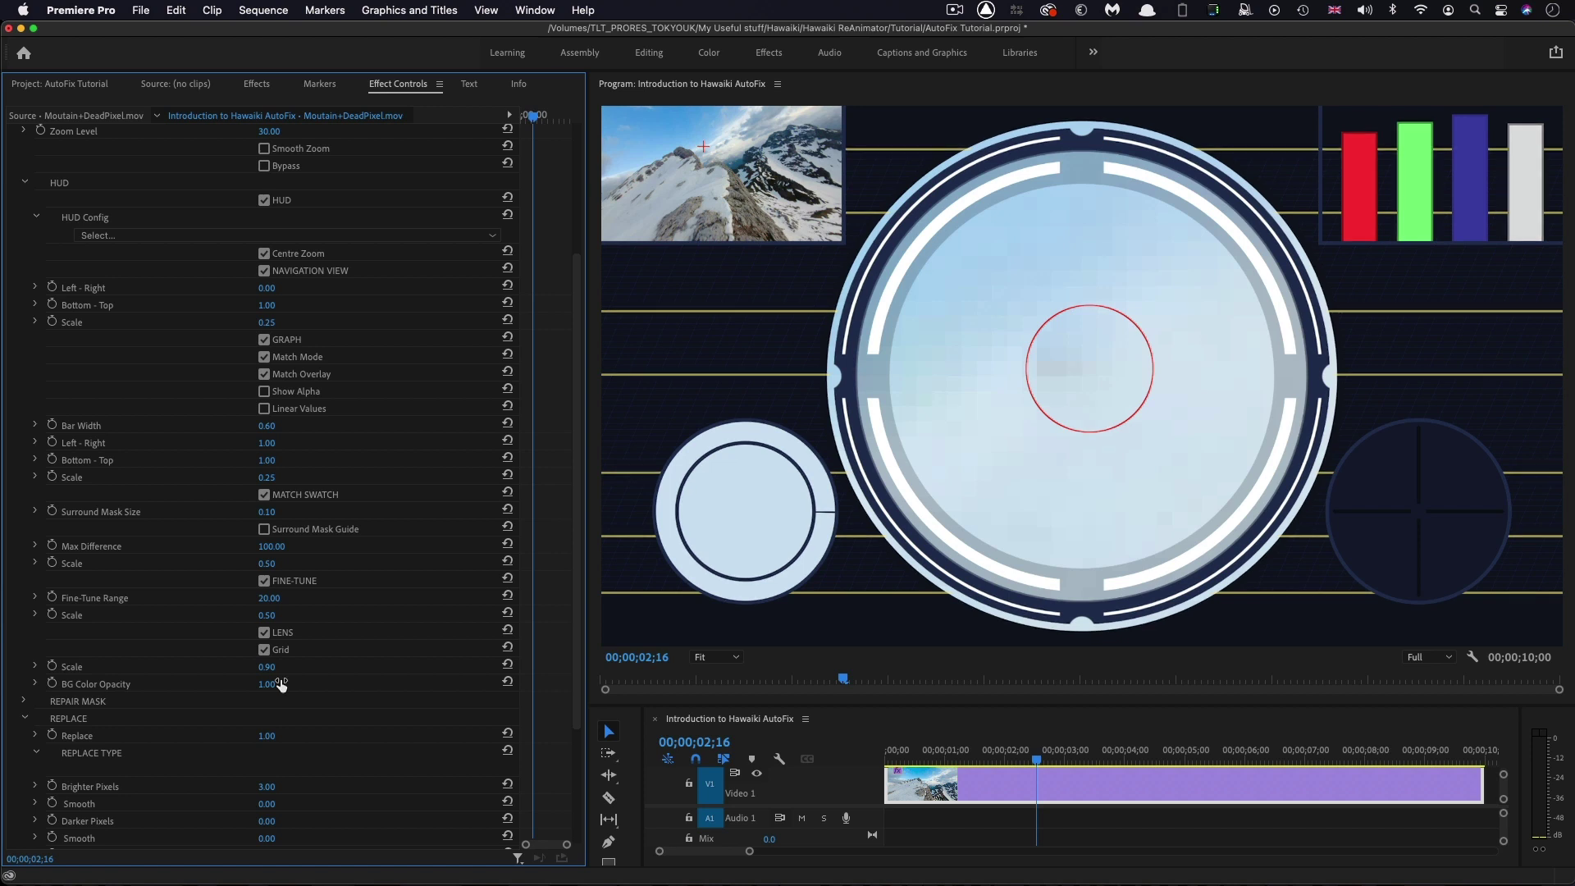
{"action": "key", "text": "super+z"}
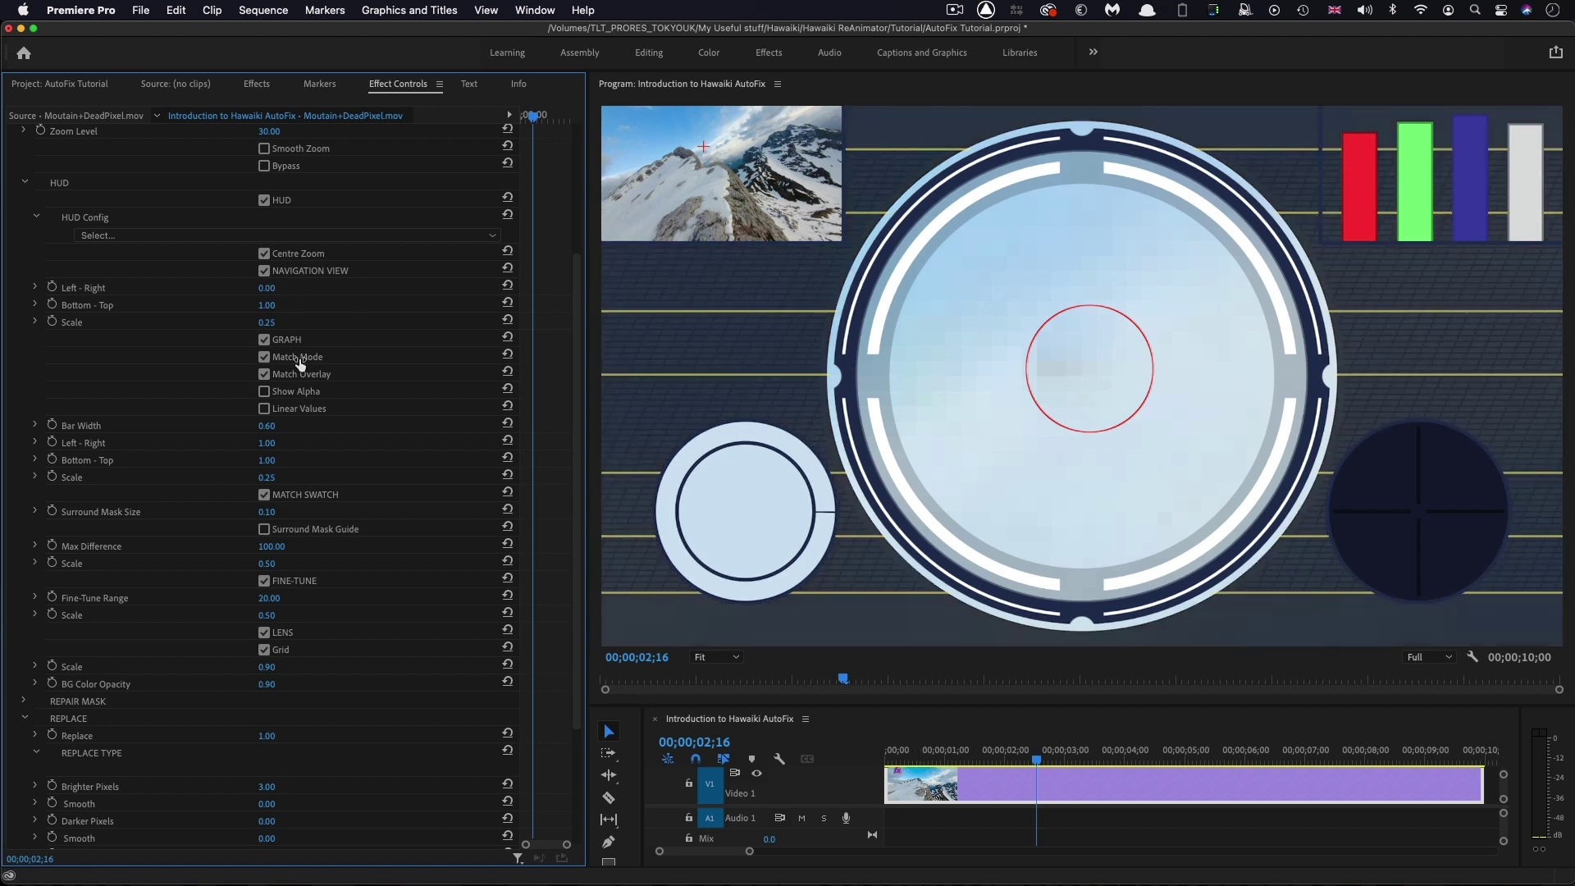
{"action": "scroll", "coordinate": [379, 468], "scroll_direction": "up", "scroll_amount": 5}
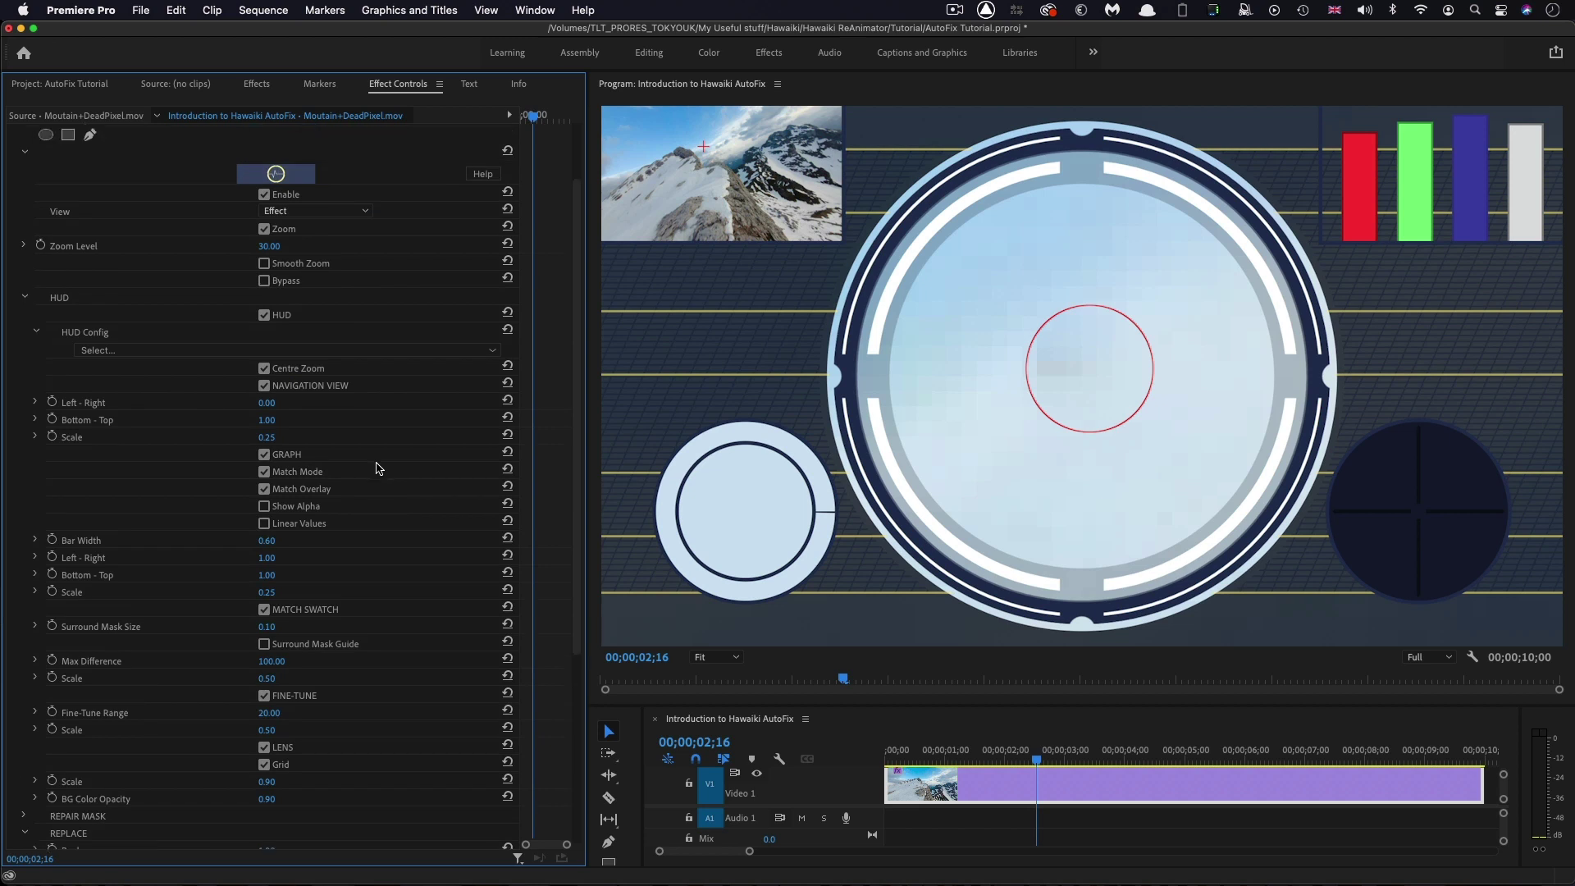
{"action": "left_click", "coordinate": [338, 353]}
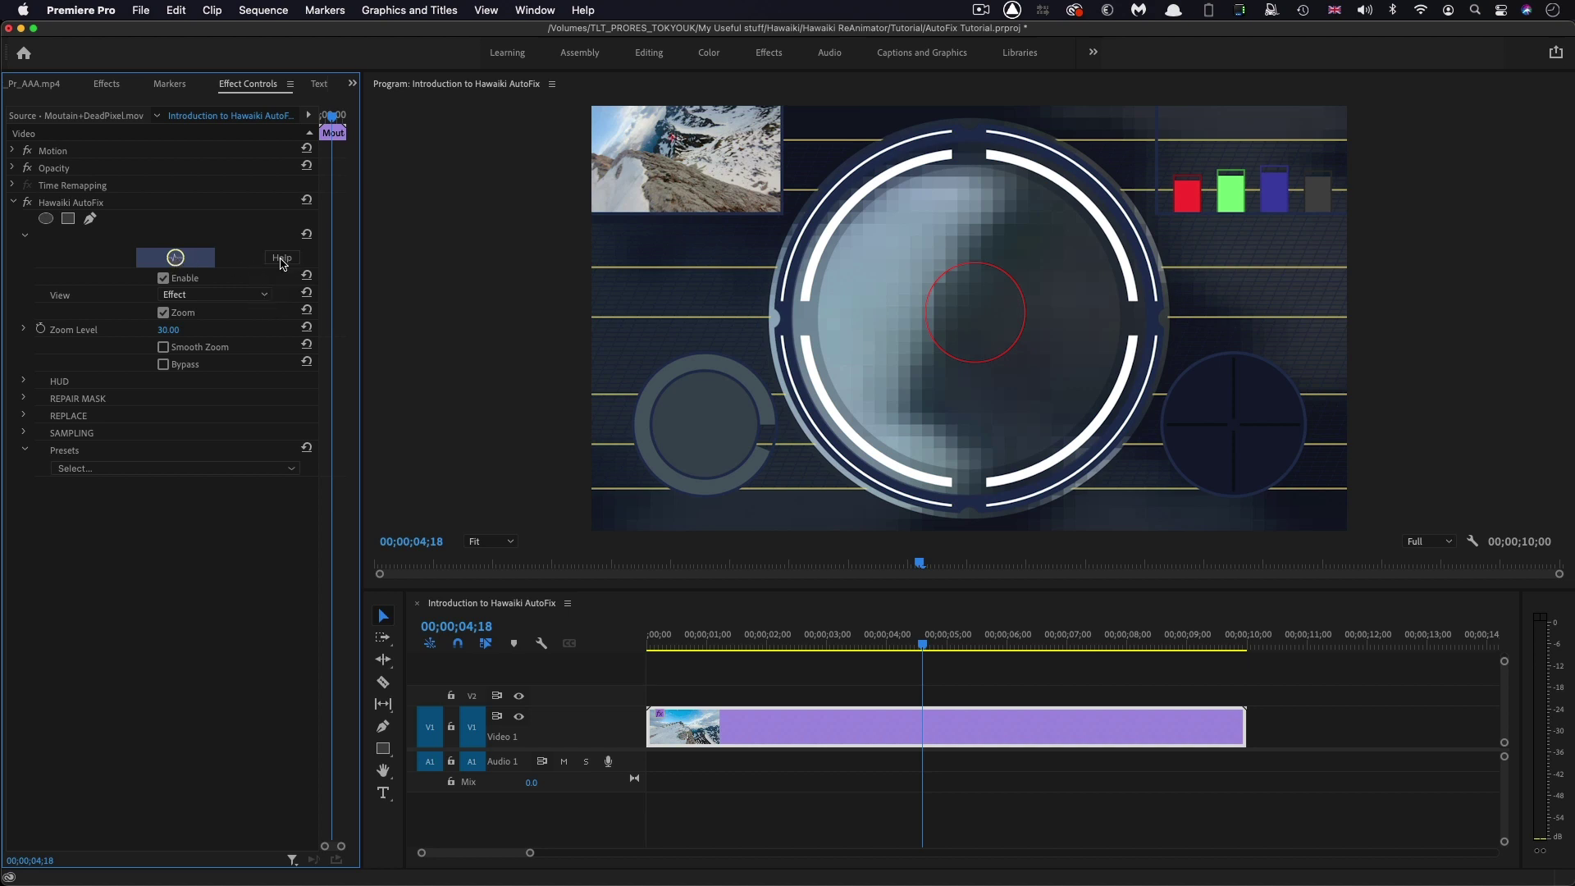
- Open the Hawaiki AutoFix help page and scroll through its parameter documentation
{"action": "left_click", "coordinate": [175, 259]}
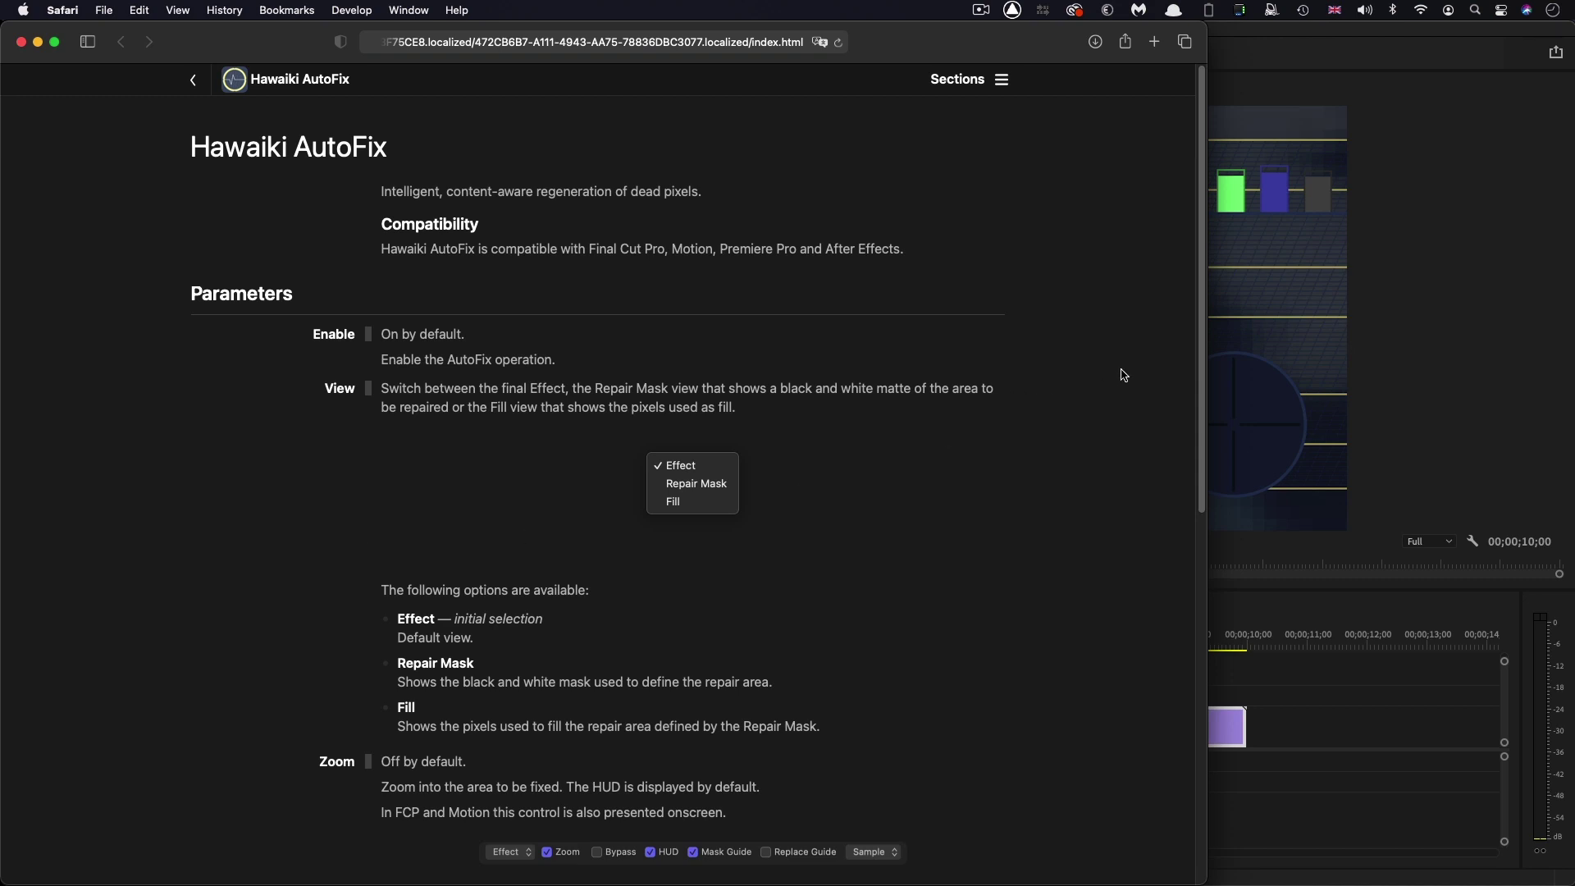
{"action": "scroll", "coordinate": [1120, 381], "scroll_direction": "down", "scroll_amount": 5}
{"action": "scroll", "coordinate": [1116, 389], "scroll_direction": "down", "scroll_amount": 6}
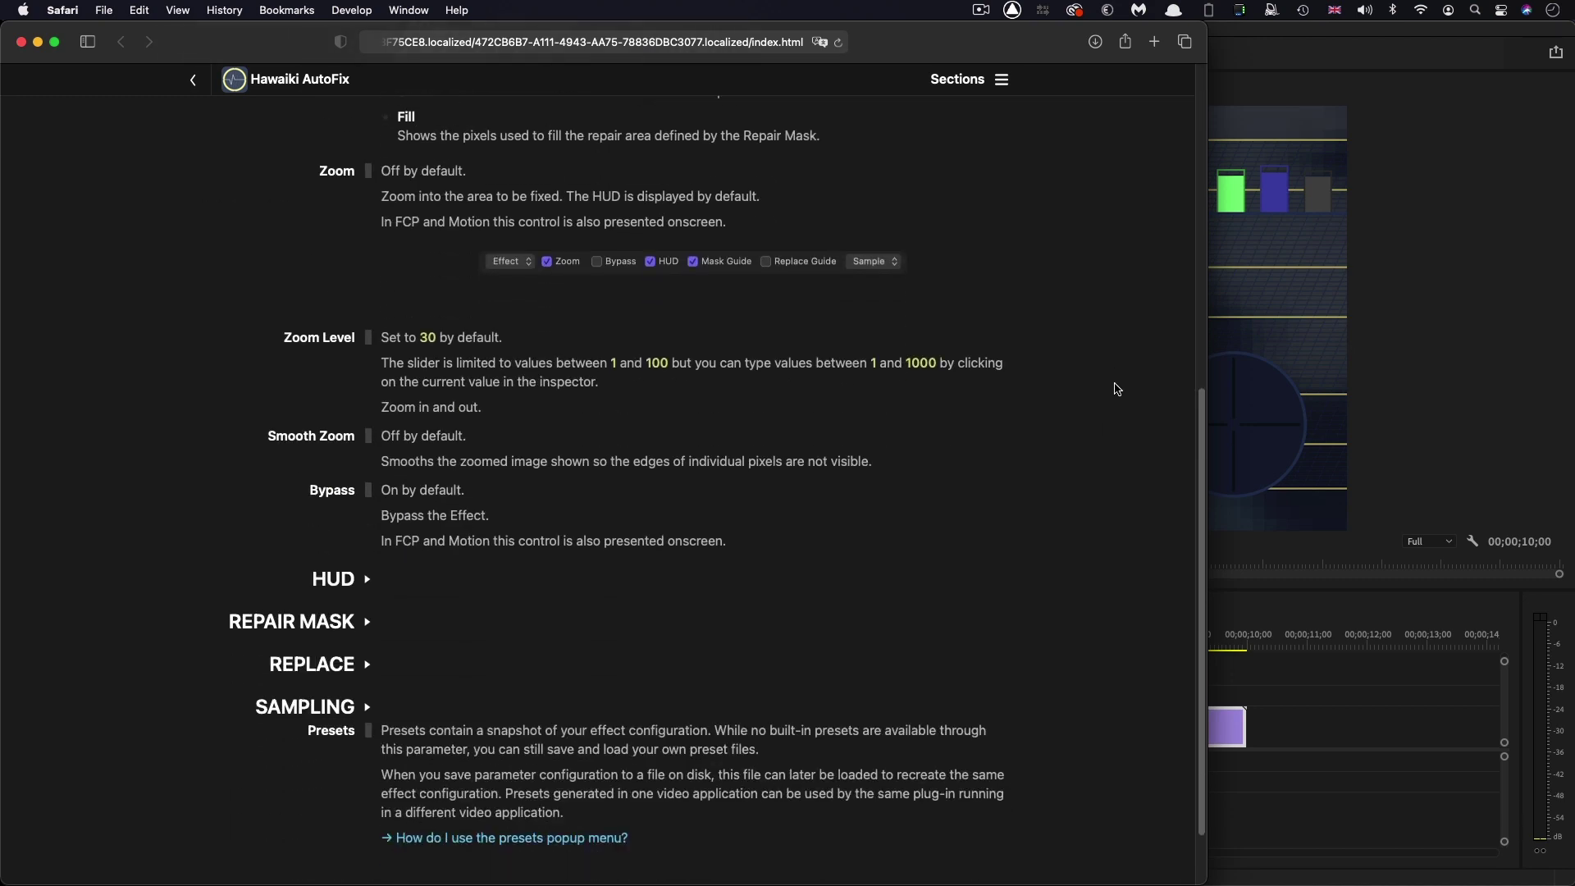